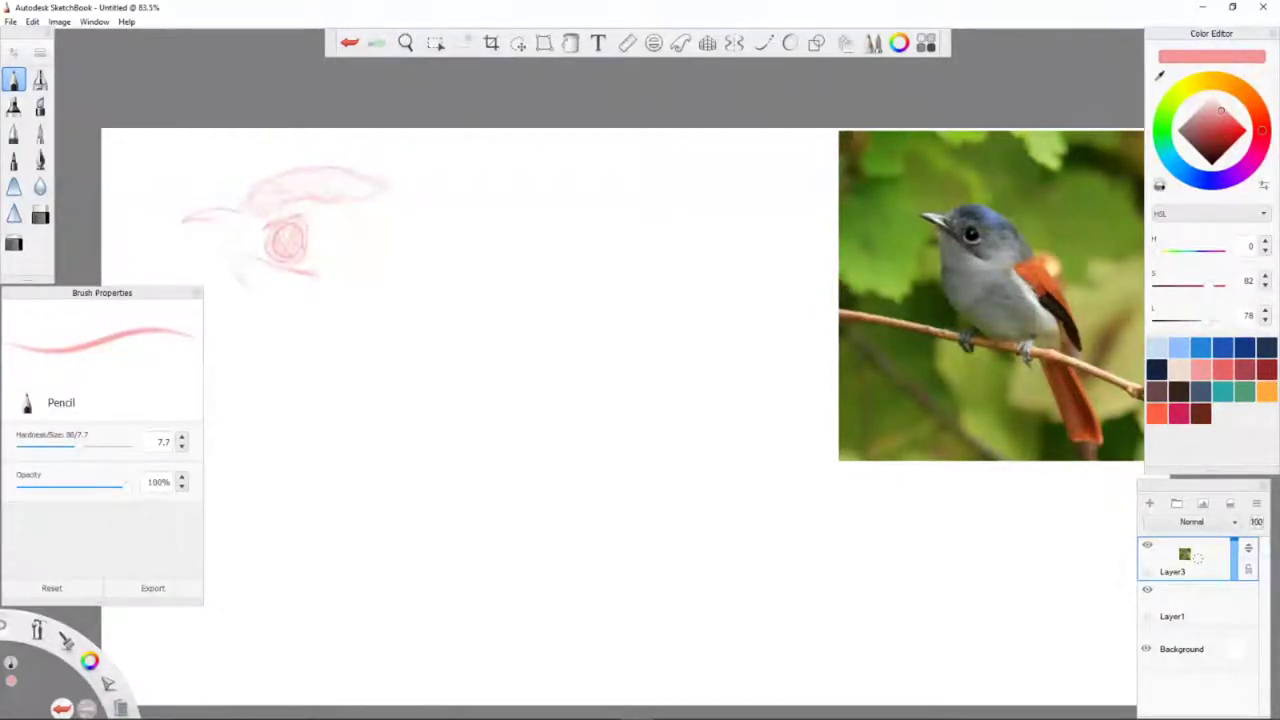
Erase stray lines around the bird's eye and sketch the pointed beak and rounded crown in pink pencil.
key(e)
key(e)
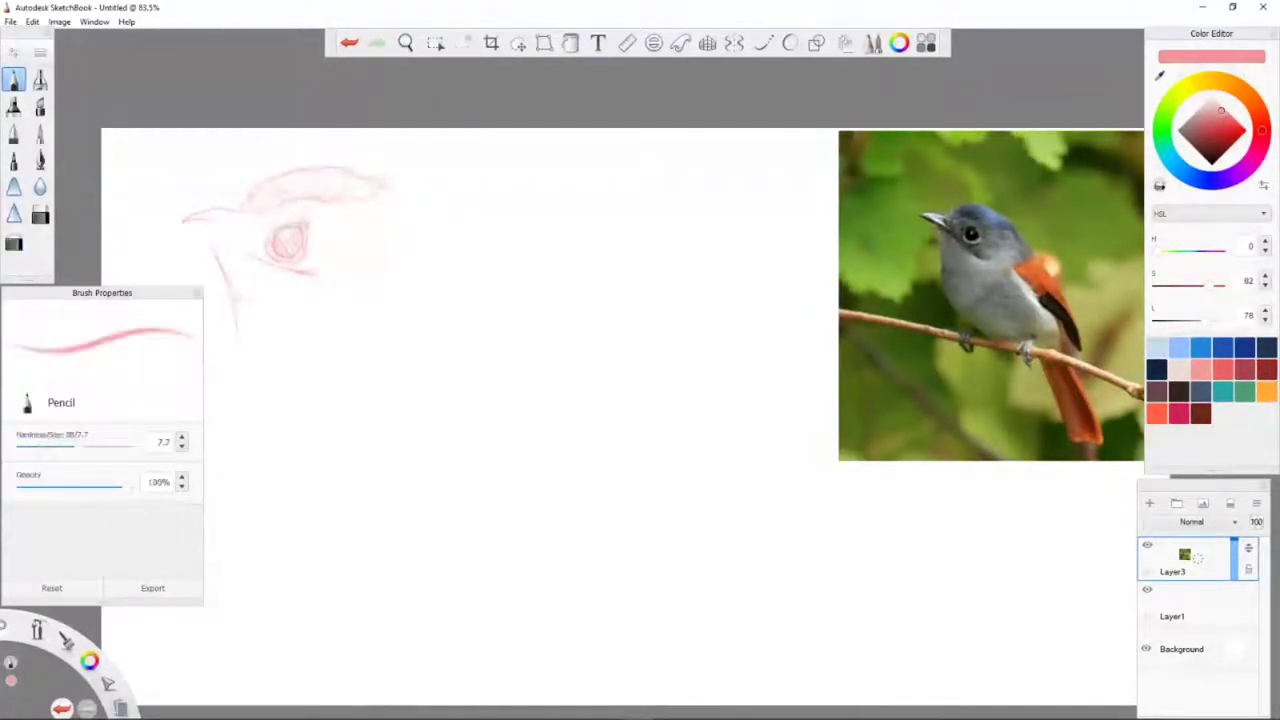
drag(248, 212, 210, 235)
drag(290, 172, 372, 197)
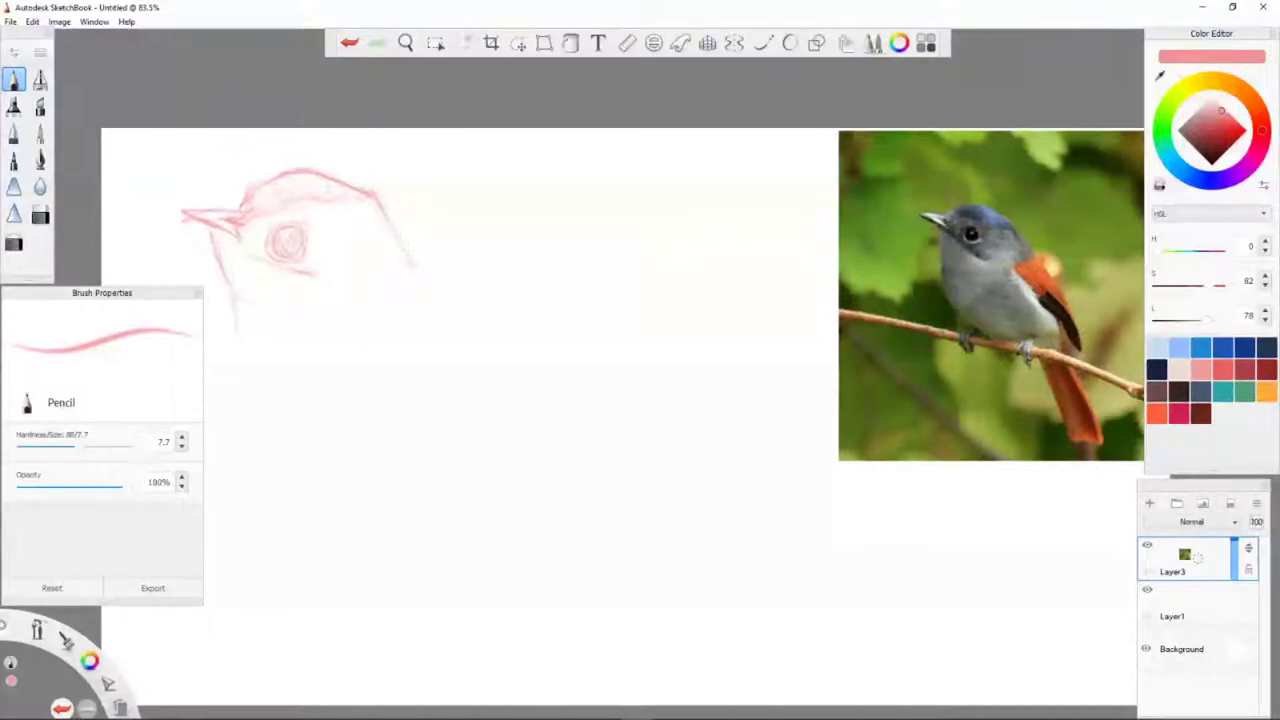
Sketch the bird's nape and the folded wing with long feather lines running down its back.
drag(398, 240, 381, 290)
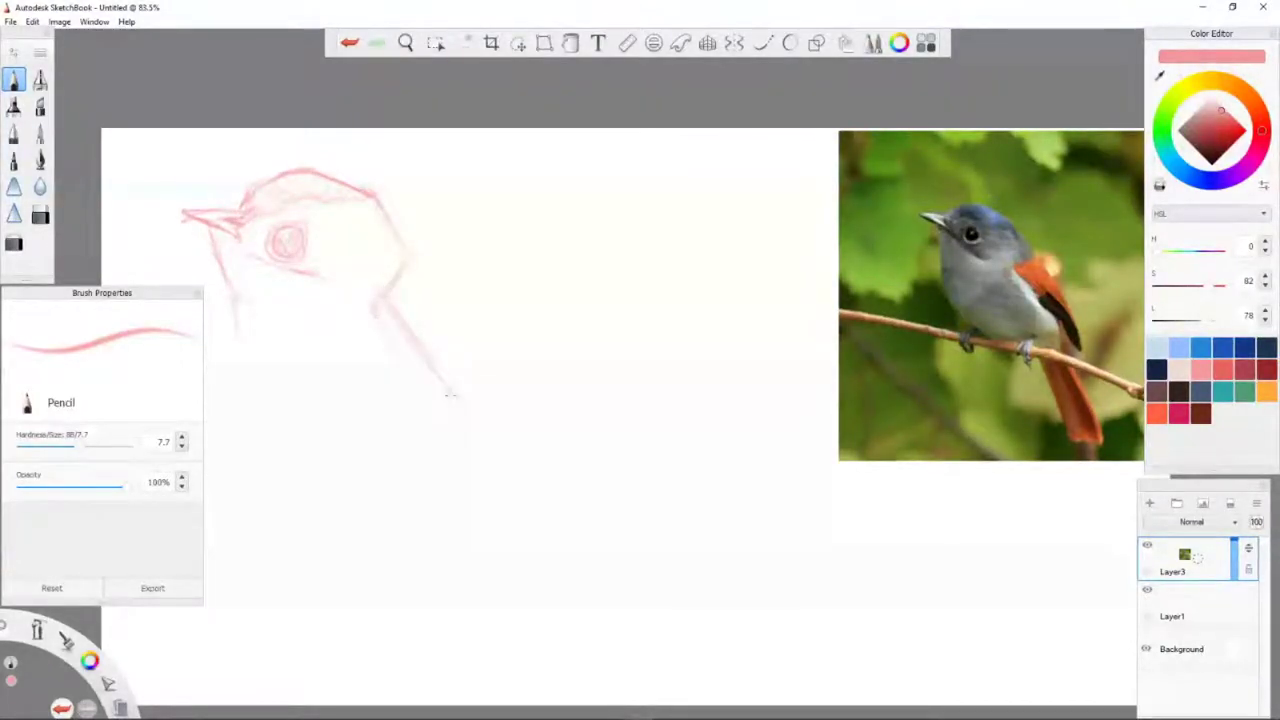
drag(446, 364, 524, 450)
drag(460, 340, 468, 402)
Sketch a long curved branch beneath the bird, and add the rump line and the rear foot gripping the branch.
drag(214, 521, 805, 571)
key(ctrl+z)
drag(212, 490, 765, 548)
drag(490, 444, 501, 476)
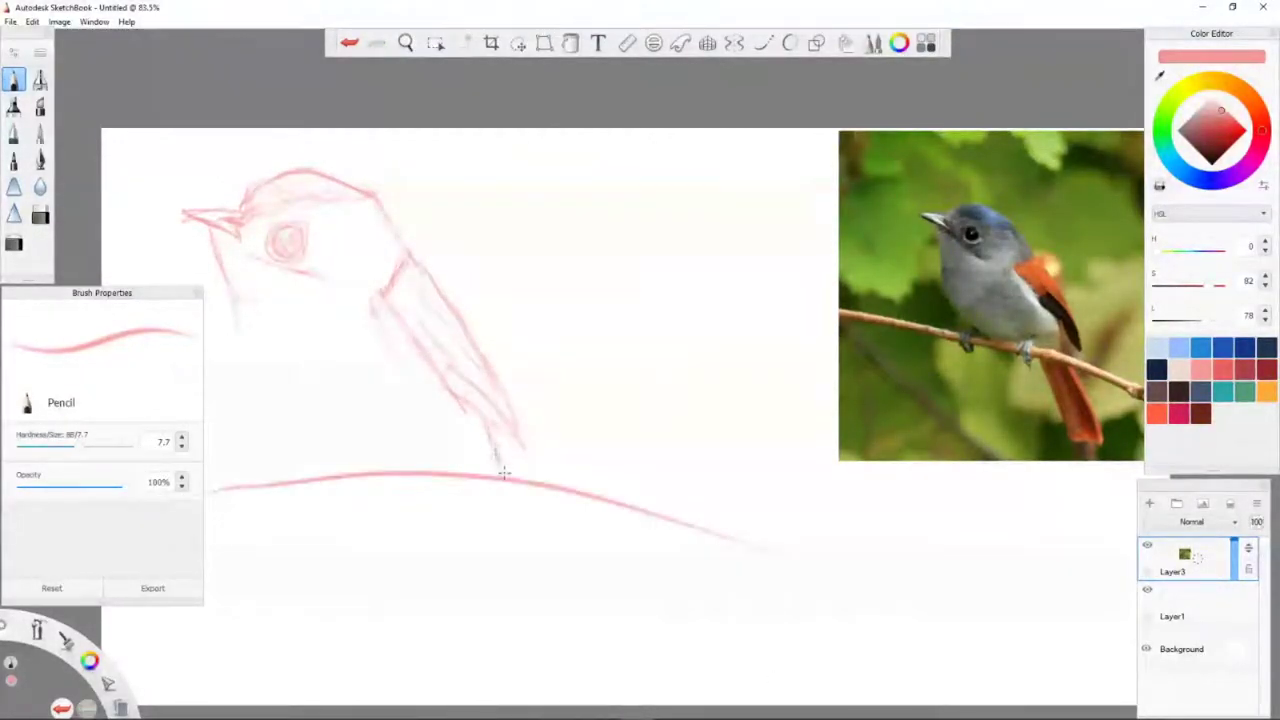
mouse_move(445, 446)
mouse_down()
mouse_move(420, 480)
mouse_move(437, 466)
mouse_move(432, 480)
mouse_up()
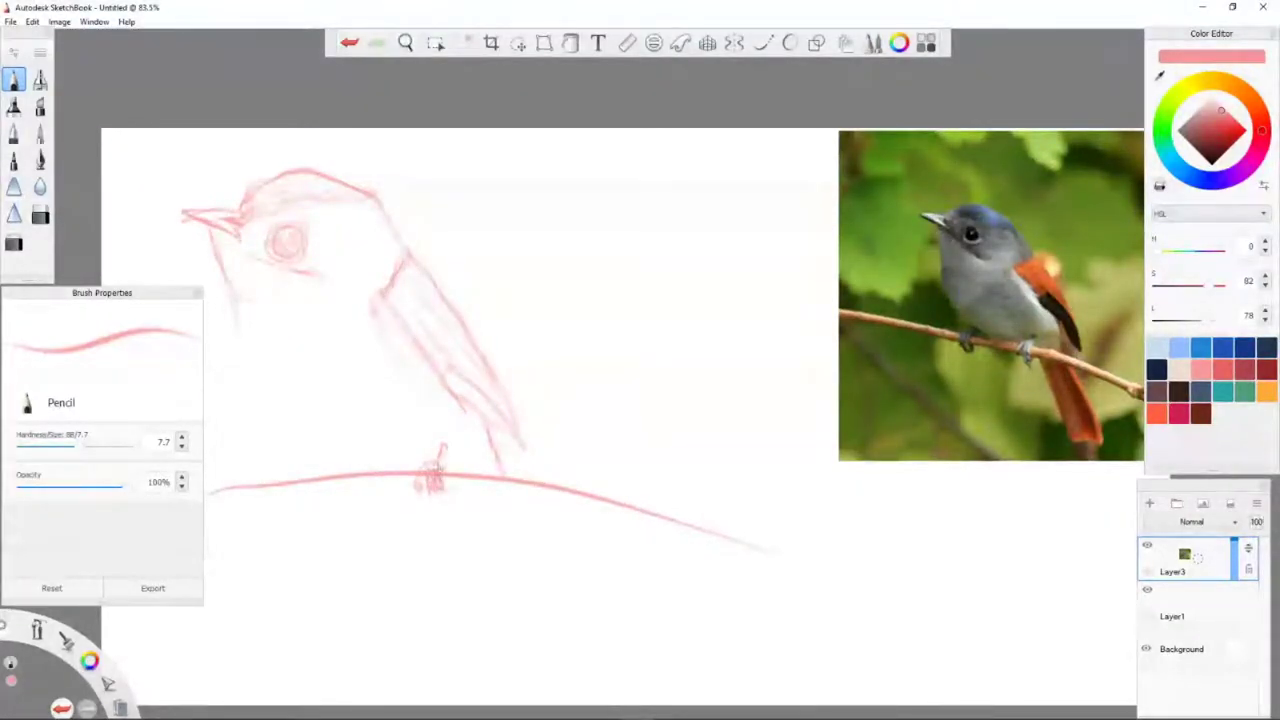
Outline the breast and belly down to the front foot, and thicken the branch with knotted lower edges.
mouse_move(236, 298)
mouse_down()
mouse_move(250, 345)
mouse_move(350, 478)
mouse_move(348, 465)
mouse_up()
drag(224, 492, 400, 481)
drag(482, 483, 640, 515)
drag(250, 498, 341, 458)
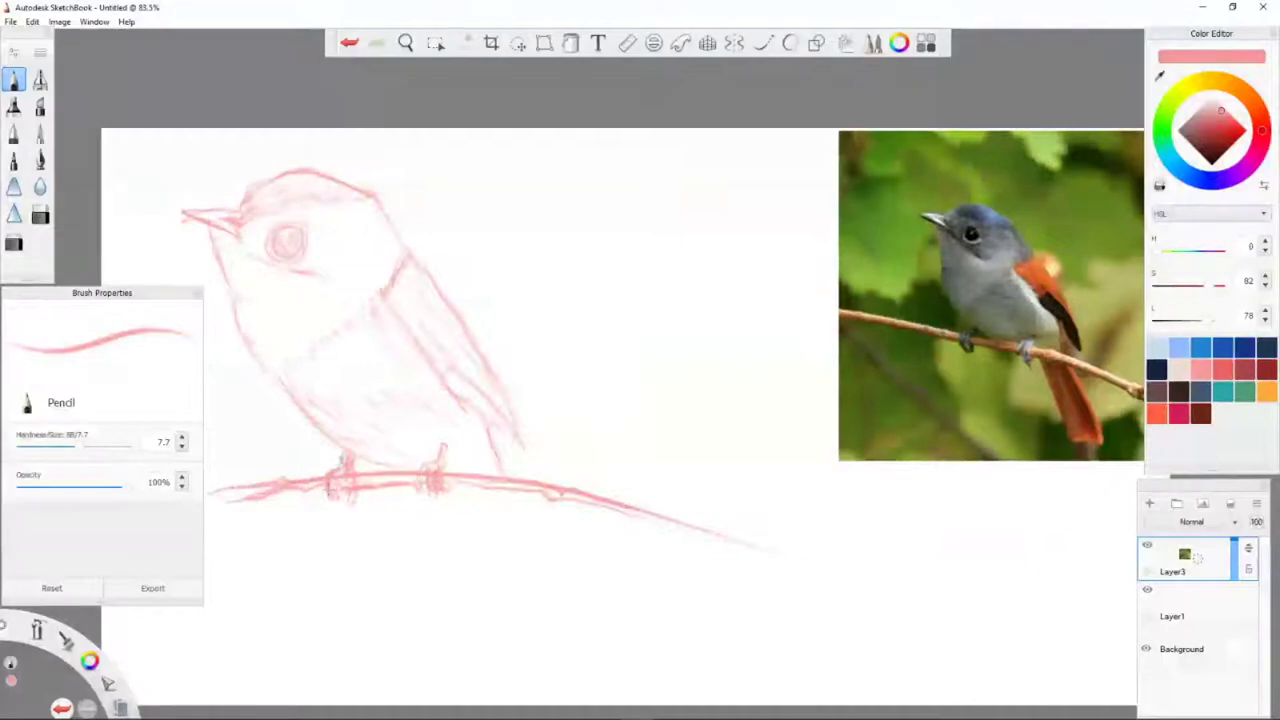
Fill in the eye's pupil with an erased highlight, and clean up the beak and chin lines.
drag(284, 242, 285, 240)
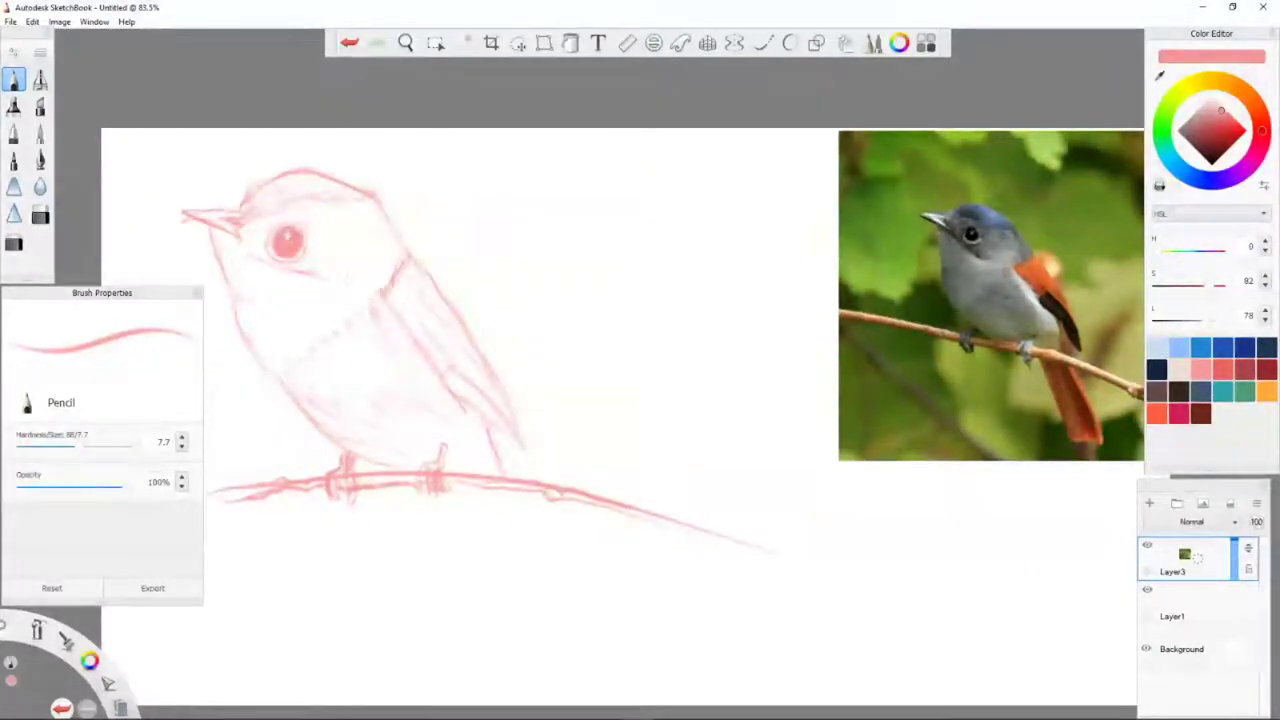
key(e)
key(e)
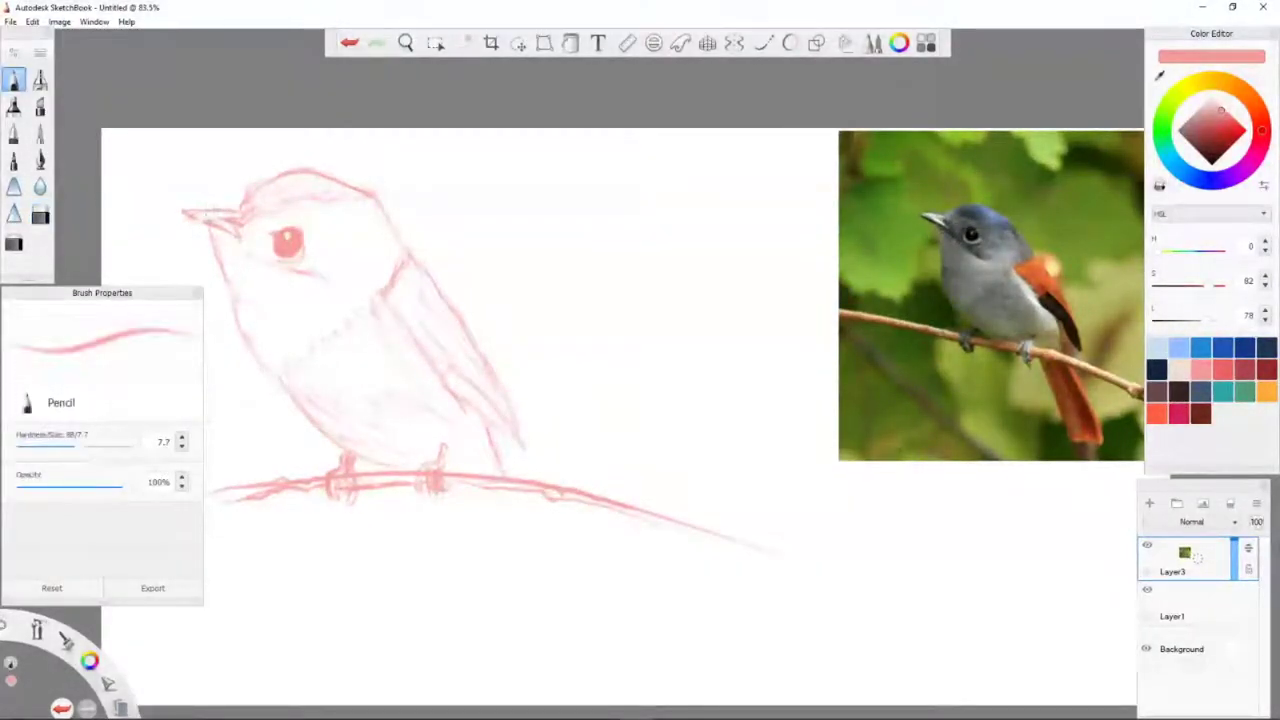
key(e)
key(e)
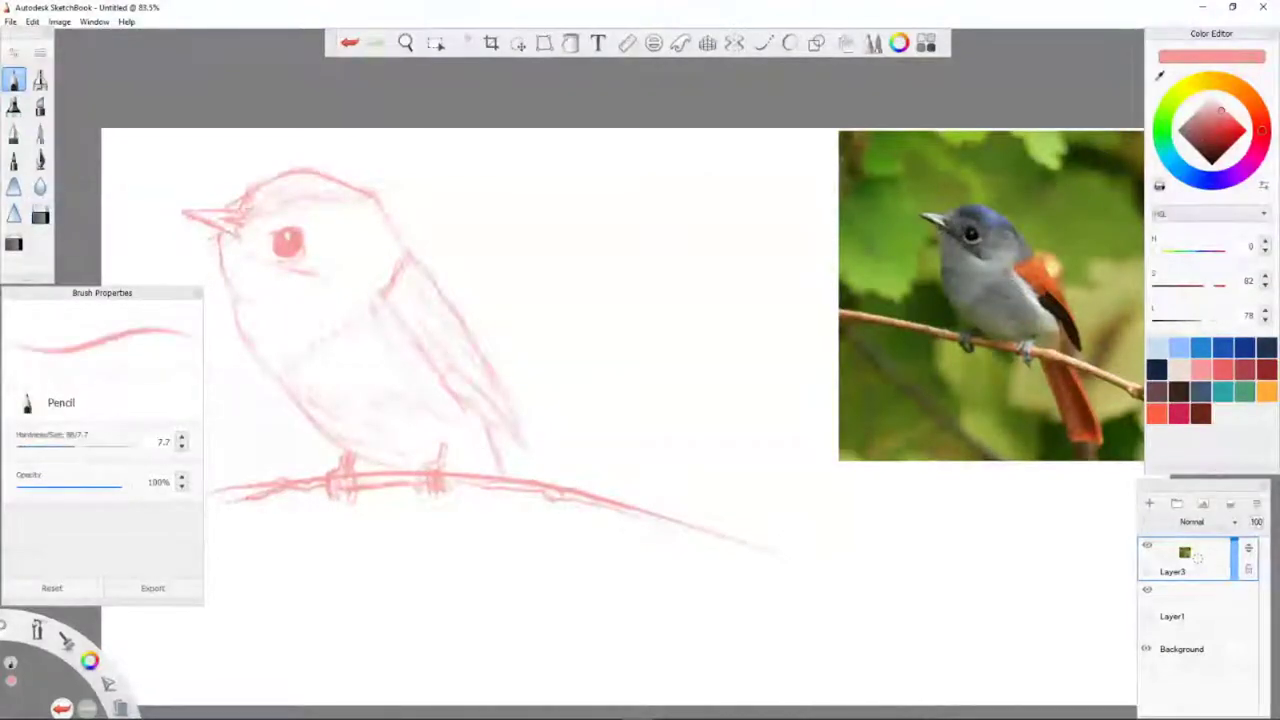
Sketch the long tail hanging below the branch and add feather strokes on the crown and the back of the head.
mouse_move(488, 498)
mouse_down()
mouse_move(546, 611)
mouse_move(572, 630)
mouse_up()
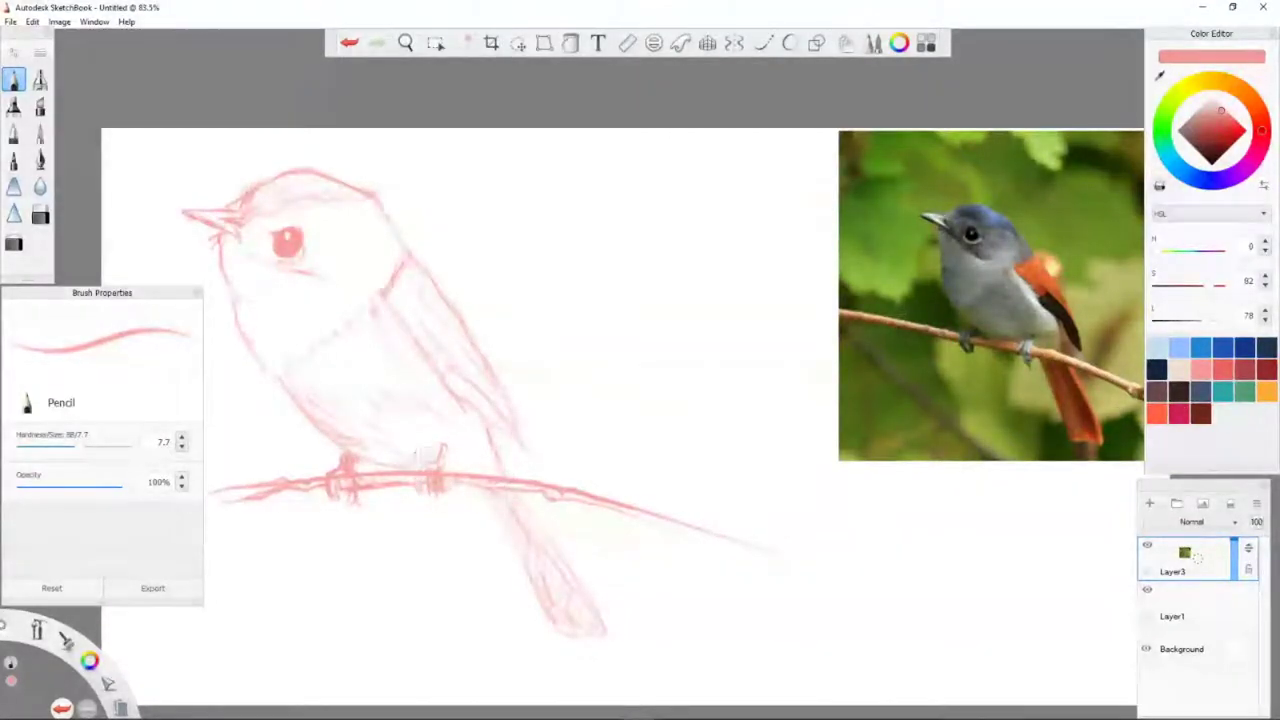
drag(272, 185, 344, 180)
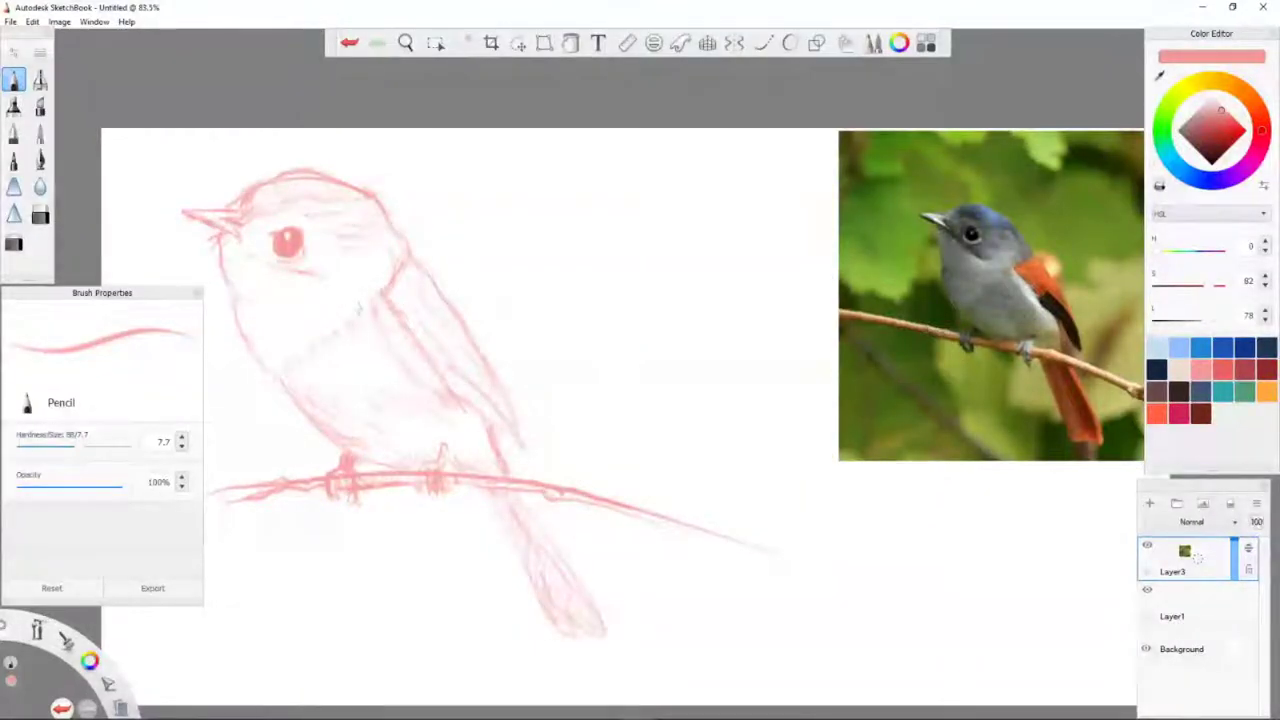
scroll(560, 391, down, 3)
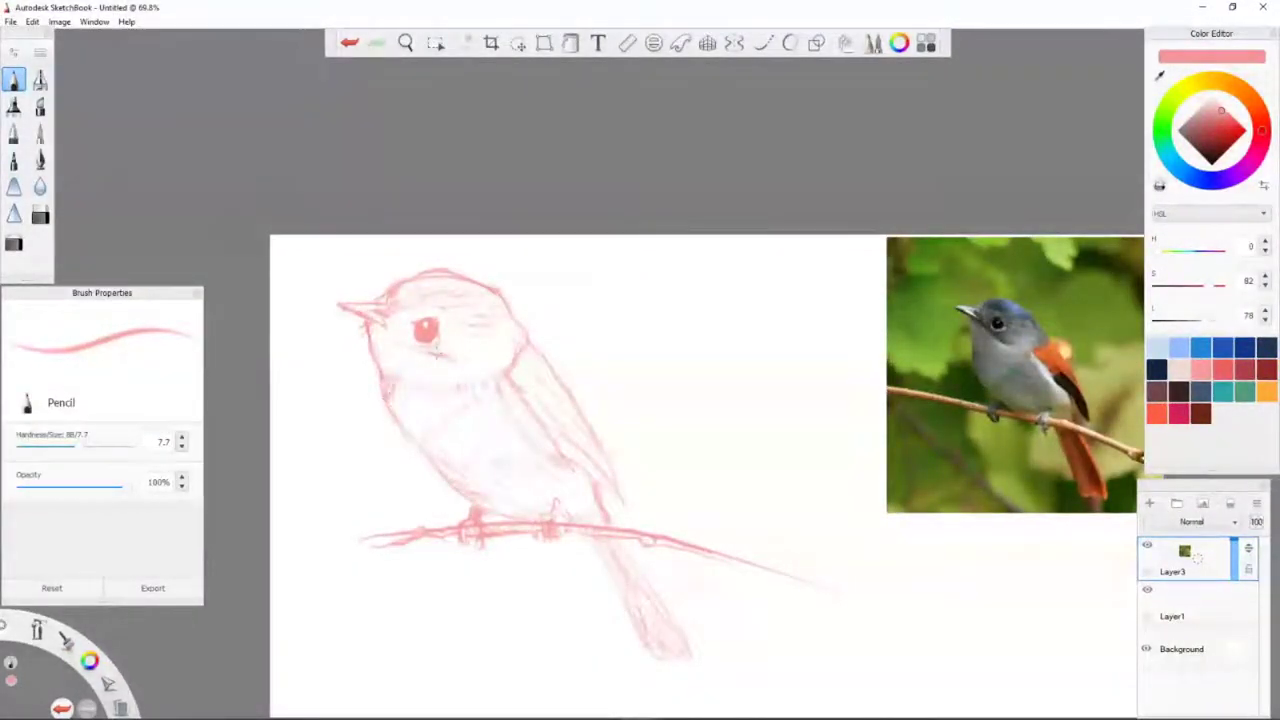
Reshape the beak and the area beside it with eraser and pencil, and sketch loose background leaves around the bird.
key(e)
mouse_move(342, 305)
mouse_down()
mouse_move(392, 322)
mouse_move(376, 322)
mouse_up()
key(e)
key(ctrl+z)
key(ctrl+y)
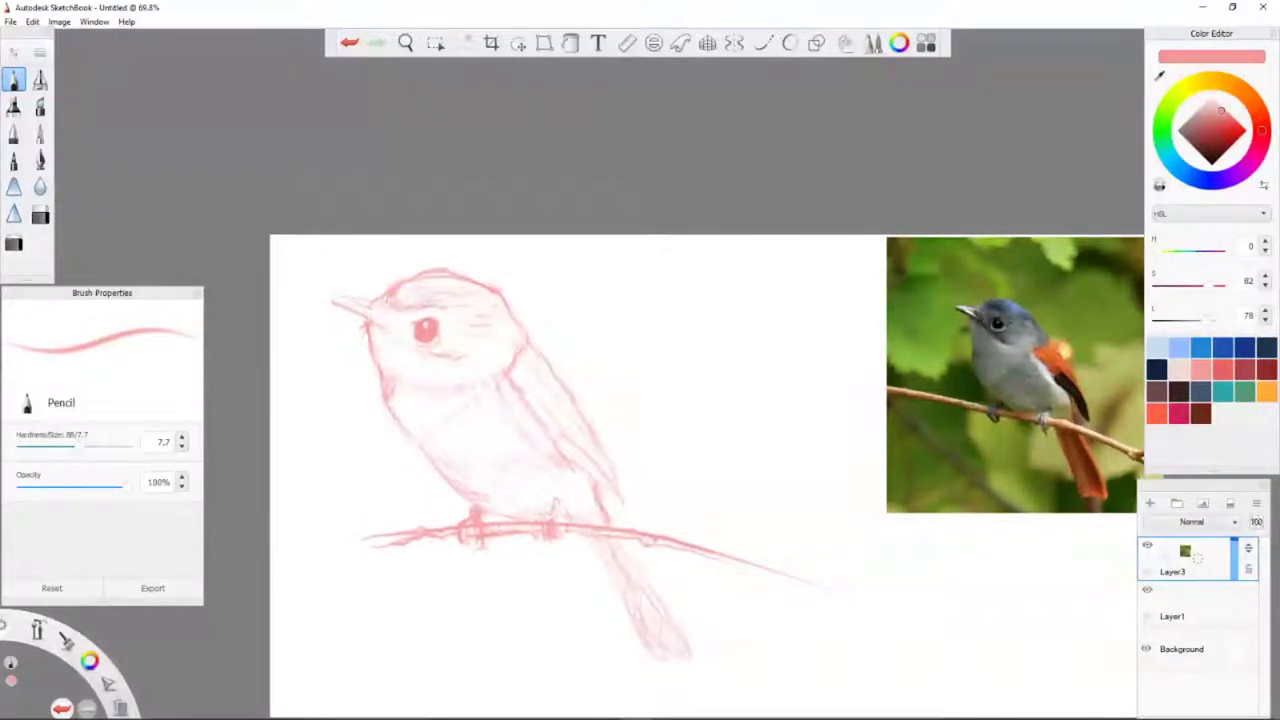
drag(398, 316, 418, 306)
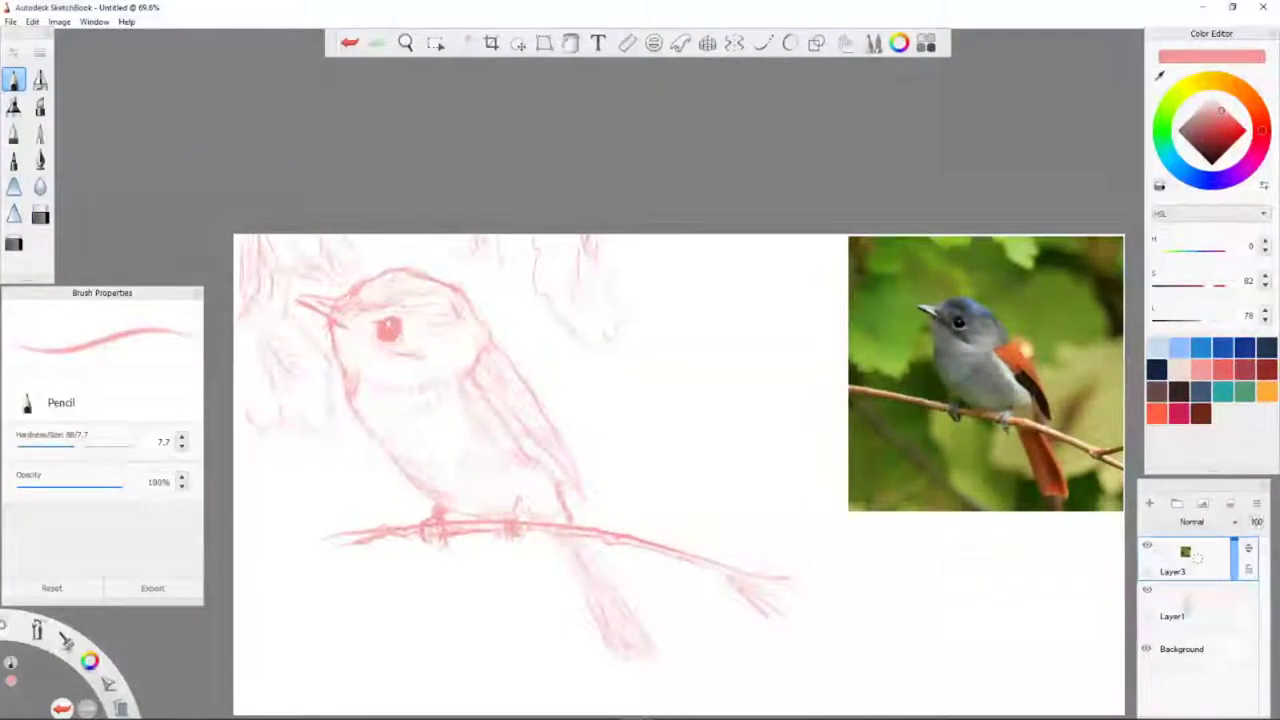
Move Layer1 above Layer3 in the layer stack.
click(1197, 603)
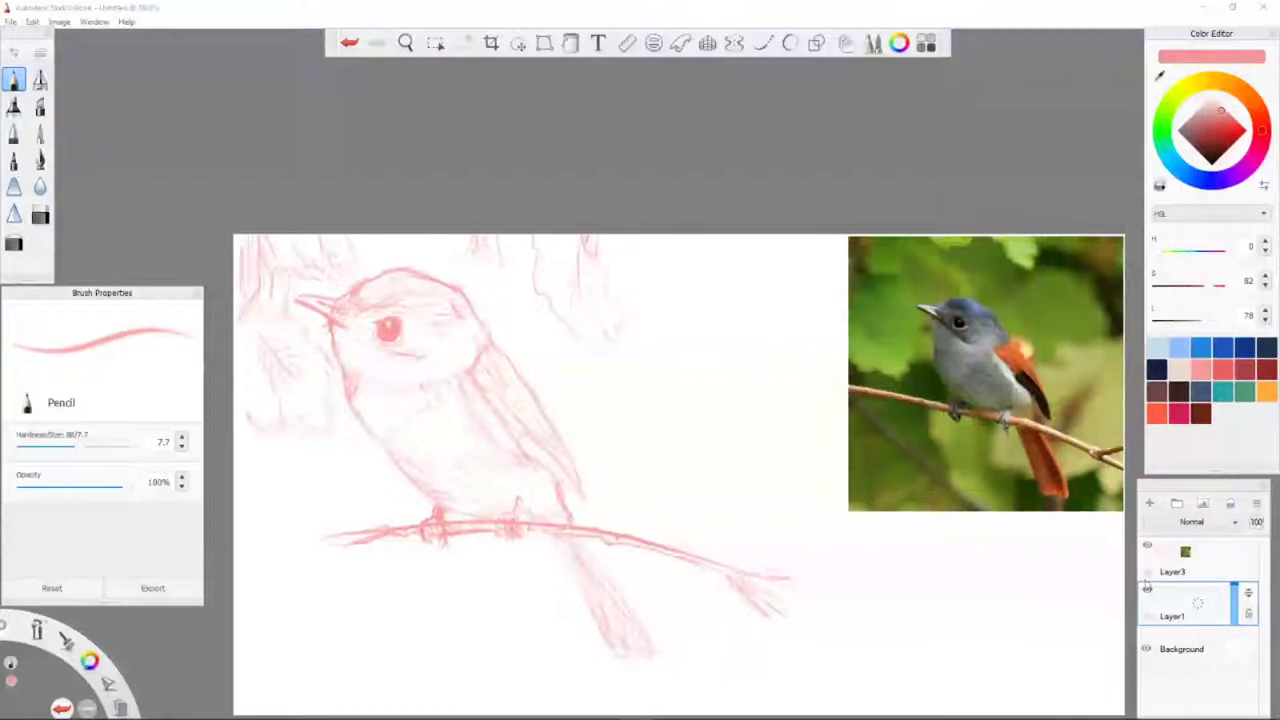
drag(1147, 588, 1150, 600)
drag(1235, 585, 1237, 597)
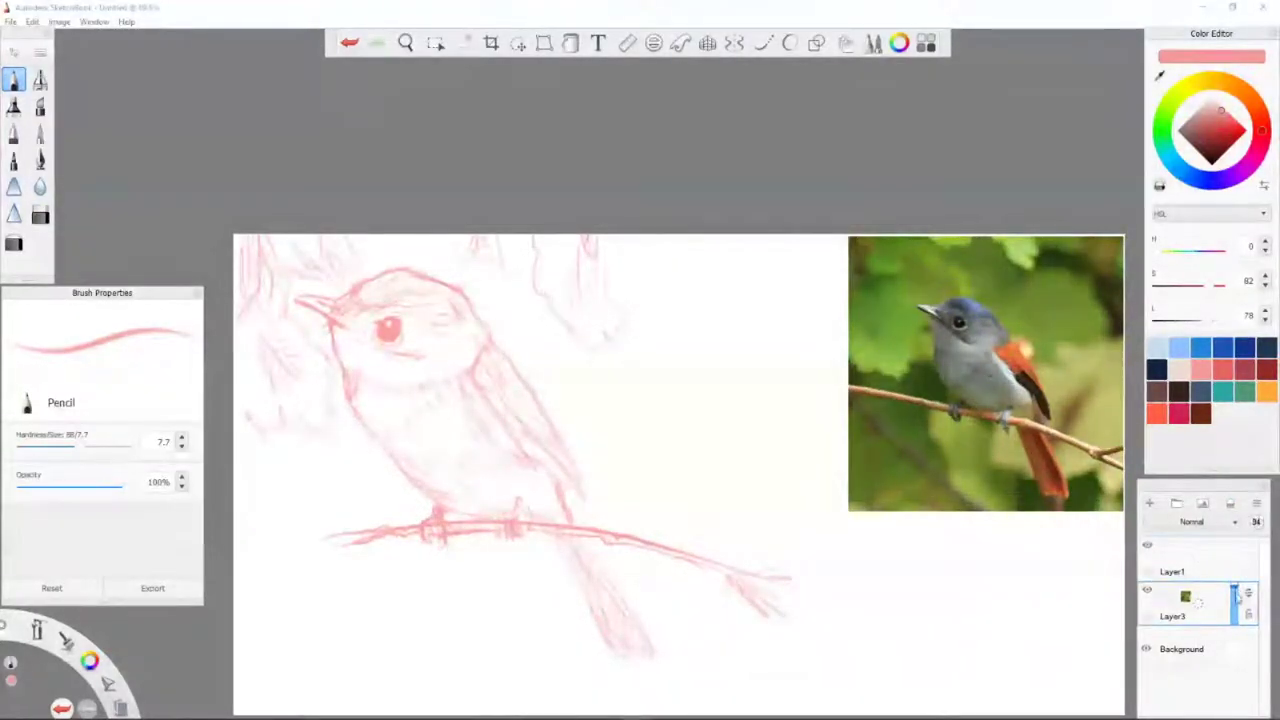
click(1190, 565)
click(435, 42)
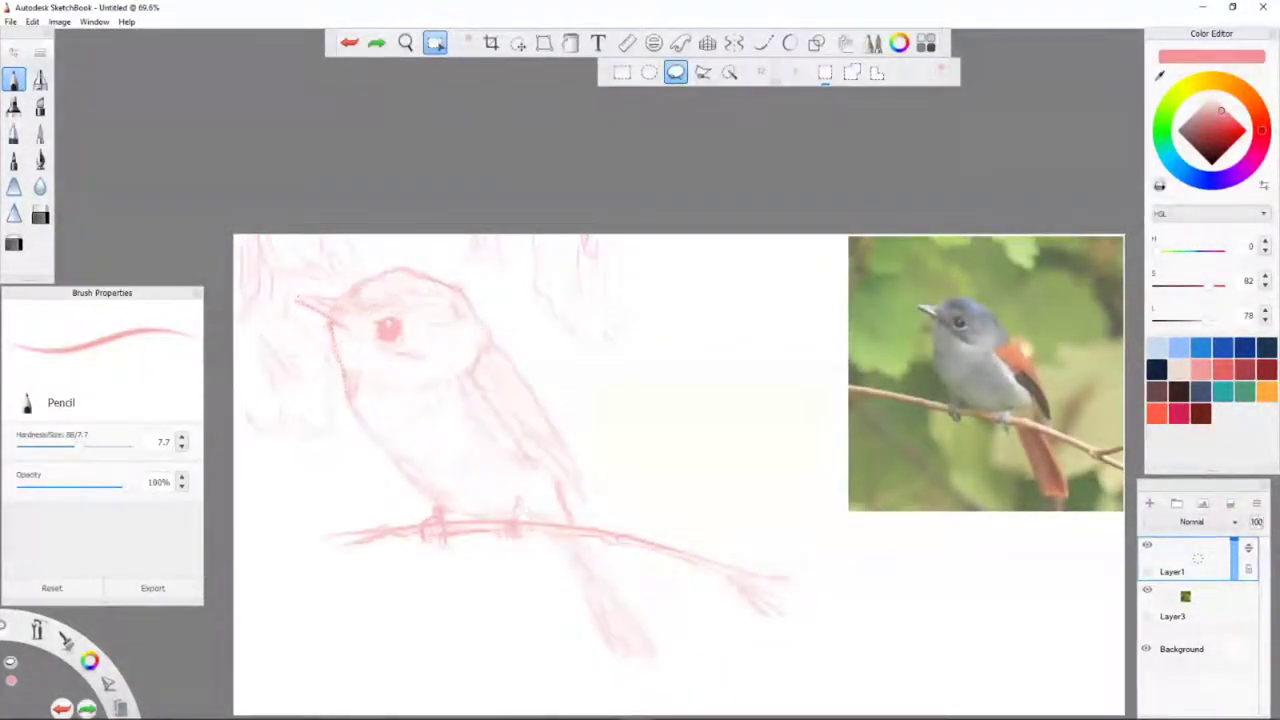
Rework the wing's outer edge and lower feather lines in pink pencil on Layer3.
click(1197, 601)
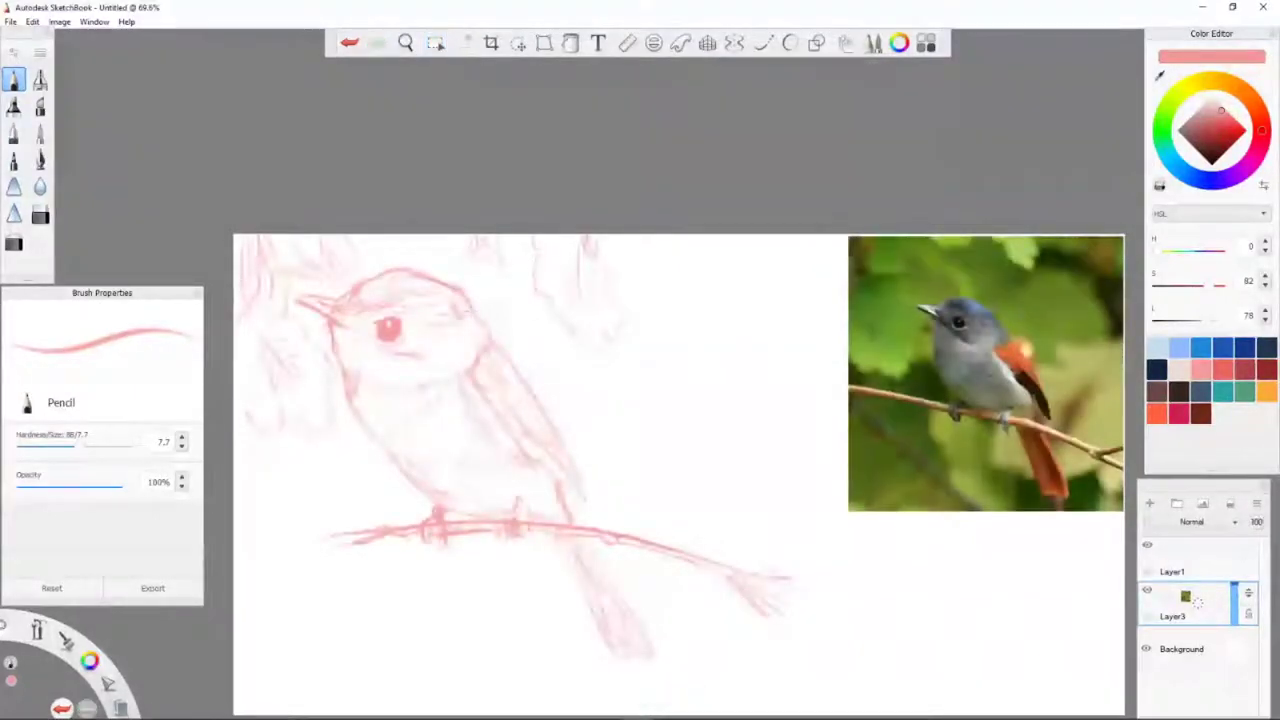
drag(516, 374, 574, 482)
drag(524, 436, 554, 468)
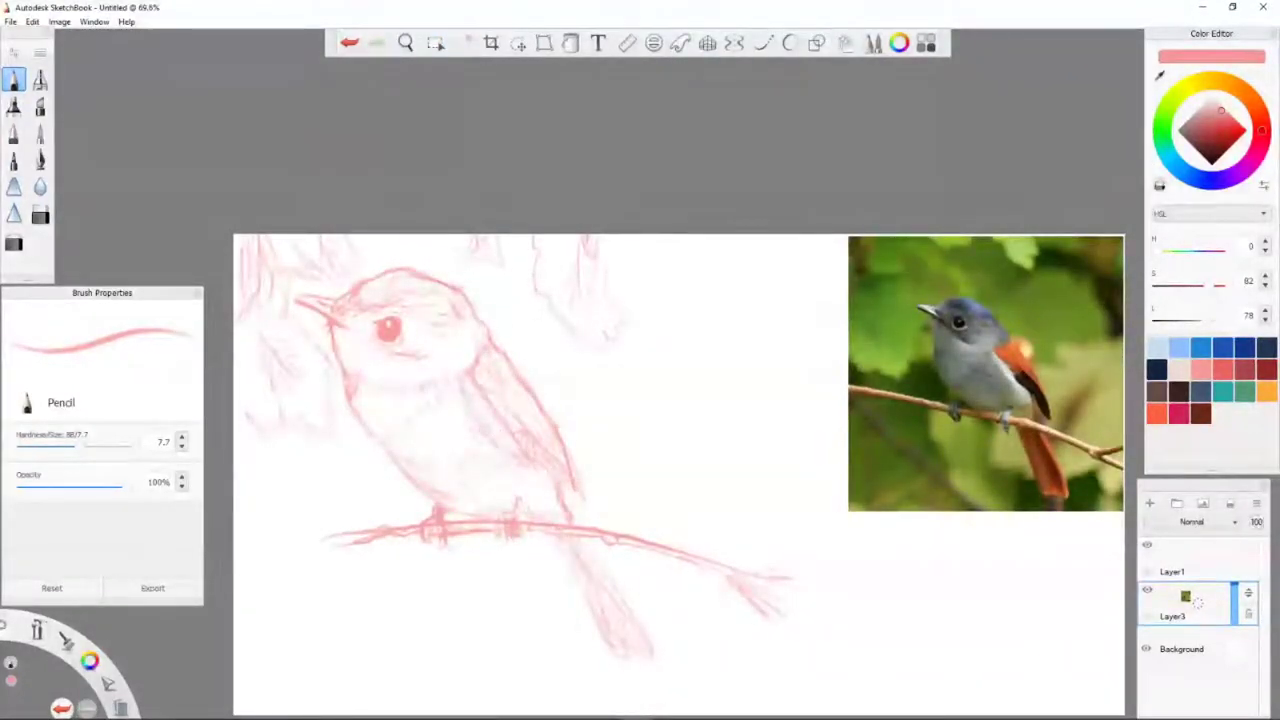
Lasso the bird's outline on Layer1 and paint the crown light blue (H 215, S 100, L 78).
drag(627, 647, 572, 545)
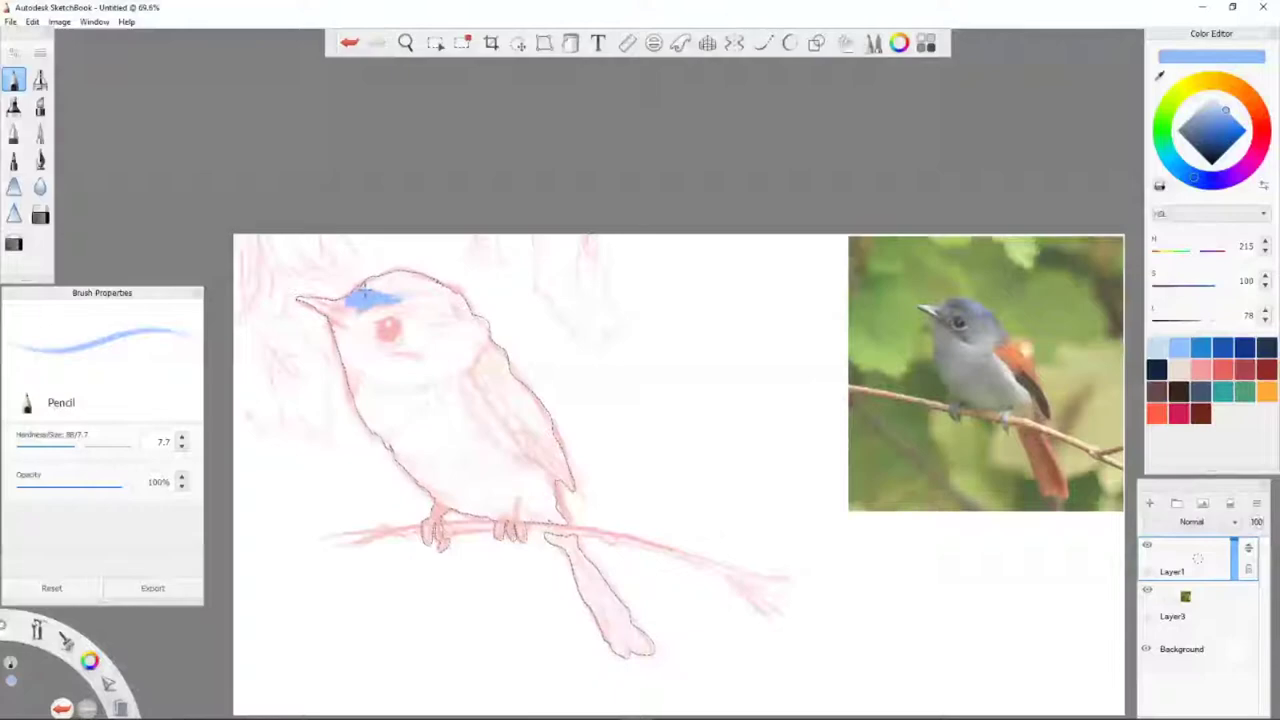
drag(460, 294, 364, 290)
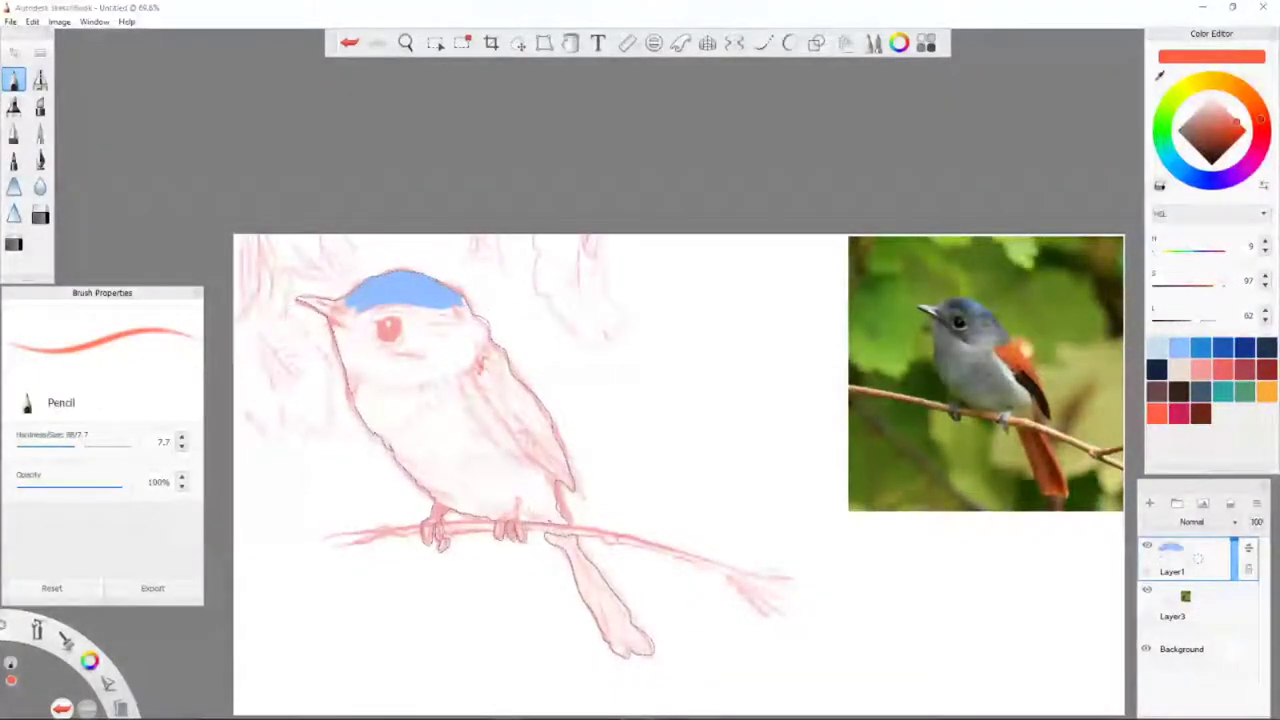
Paint the upper wing inside the selection orange-red (H 9, S 97, L 62).
drag(535, 438, 482, 355)
drag(522, 412, 477, 371)
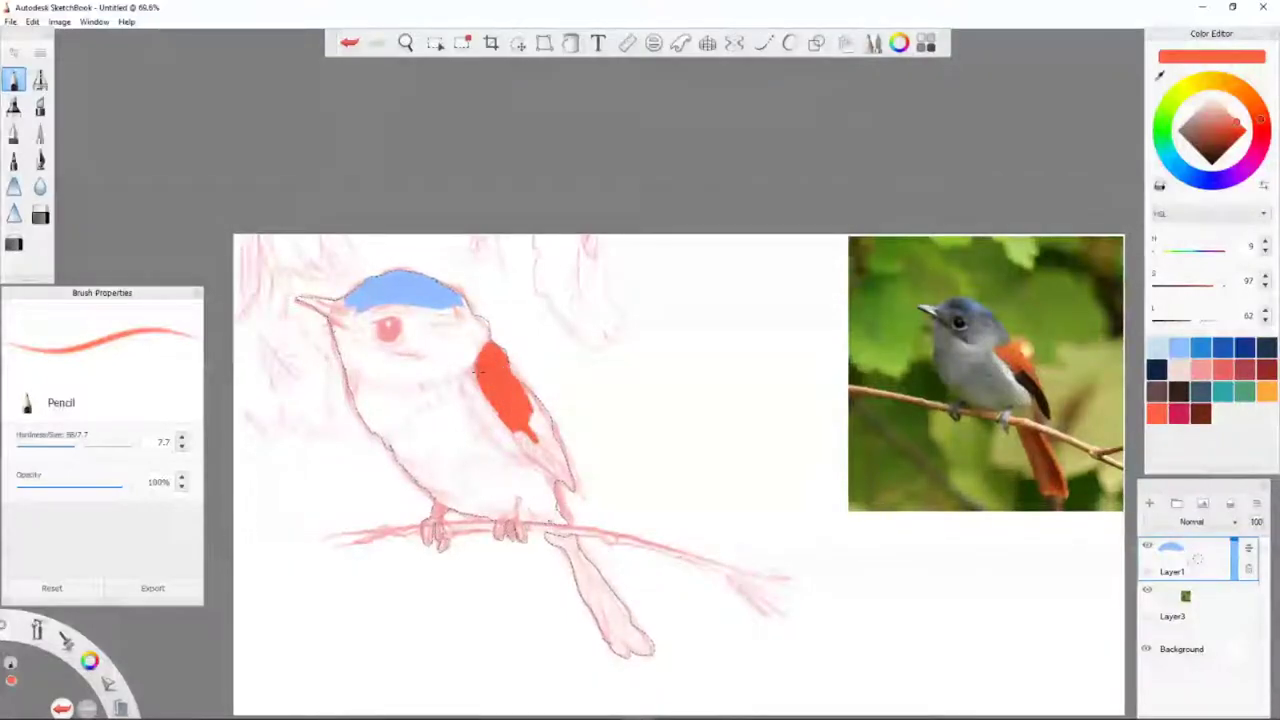
key(ctrl+z)
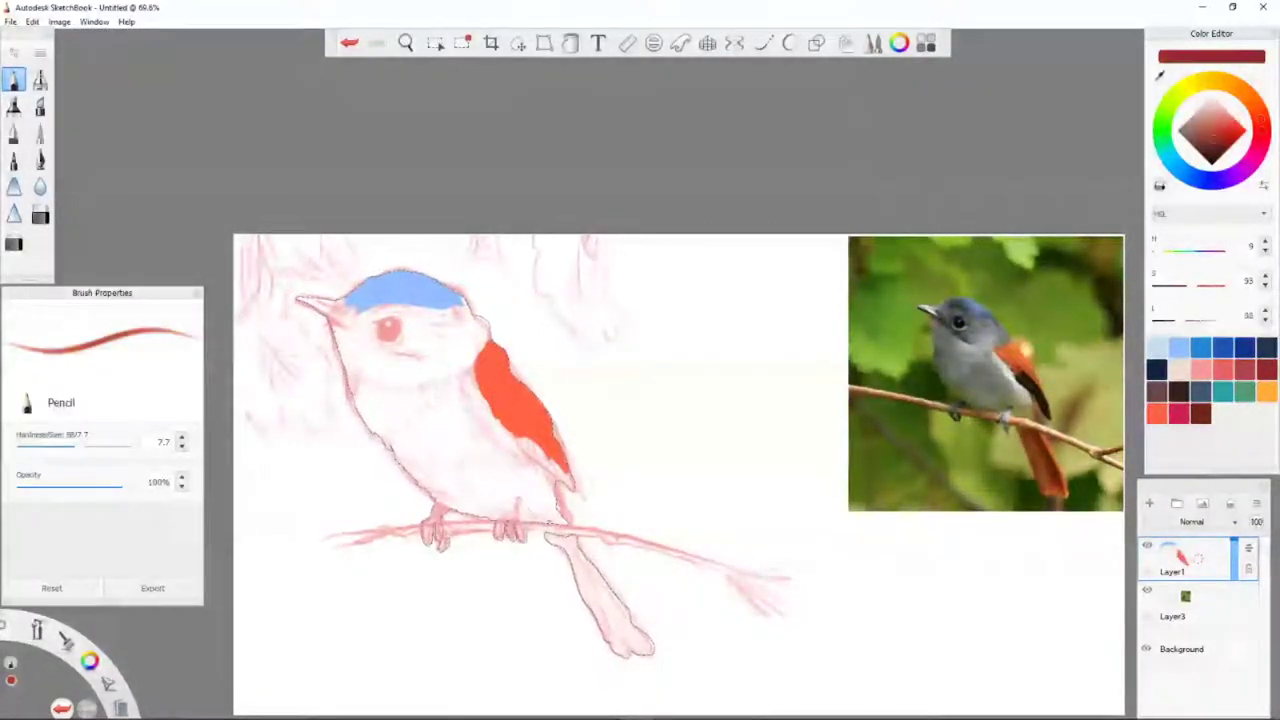
Paint the tail dark red with an orange-red edge, extending the selection to widen the tail.
drag(575, 545, 618, 612)
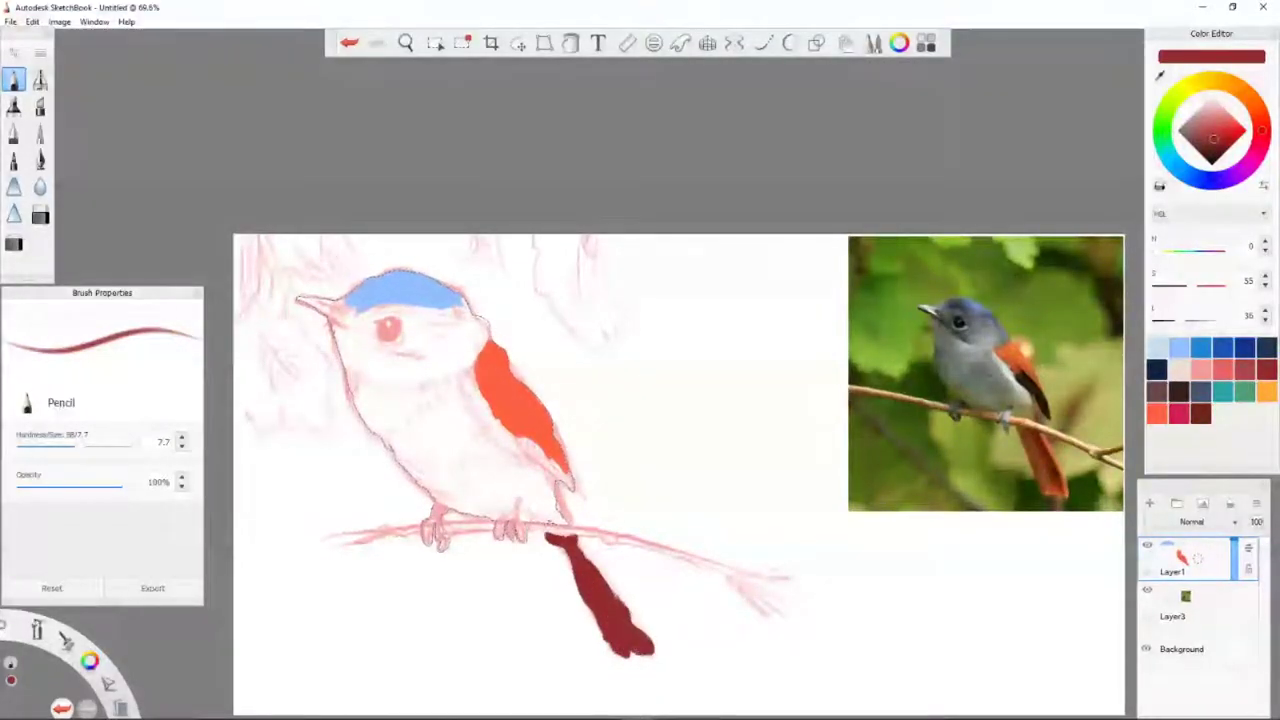
alt+click(515, 400)
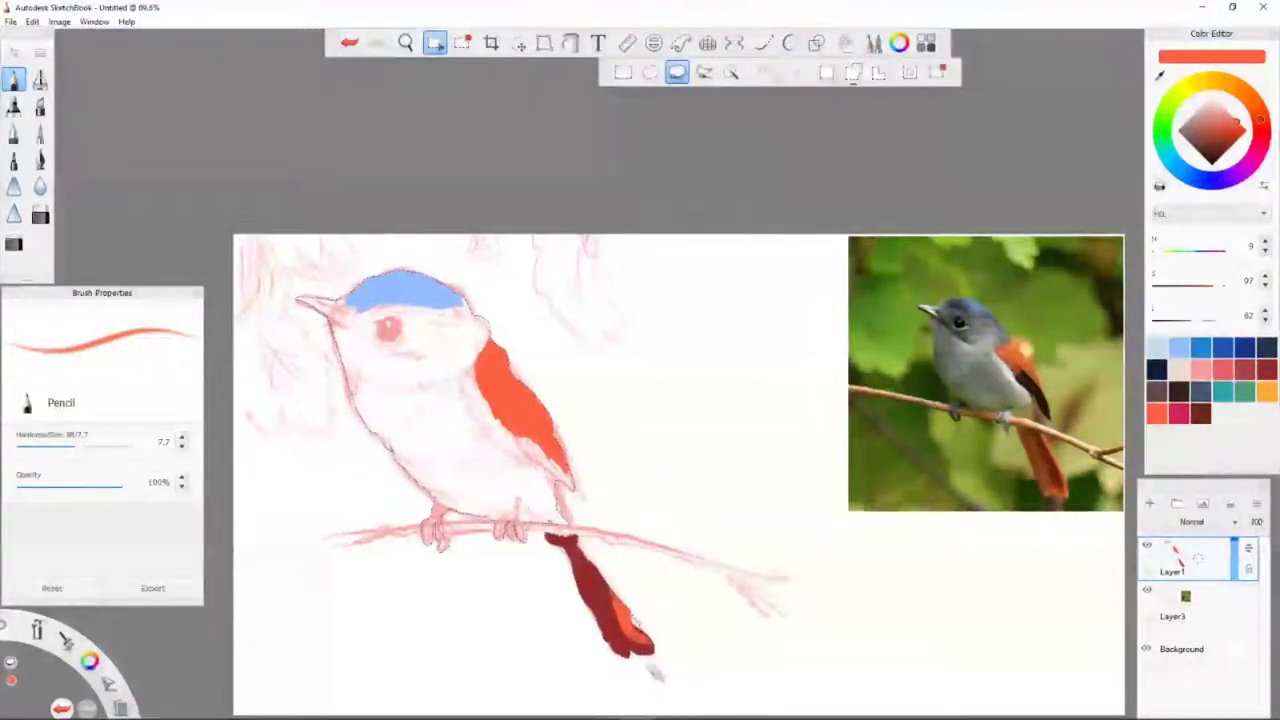
key(ctrl+z)
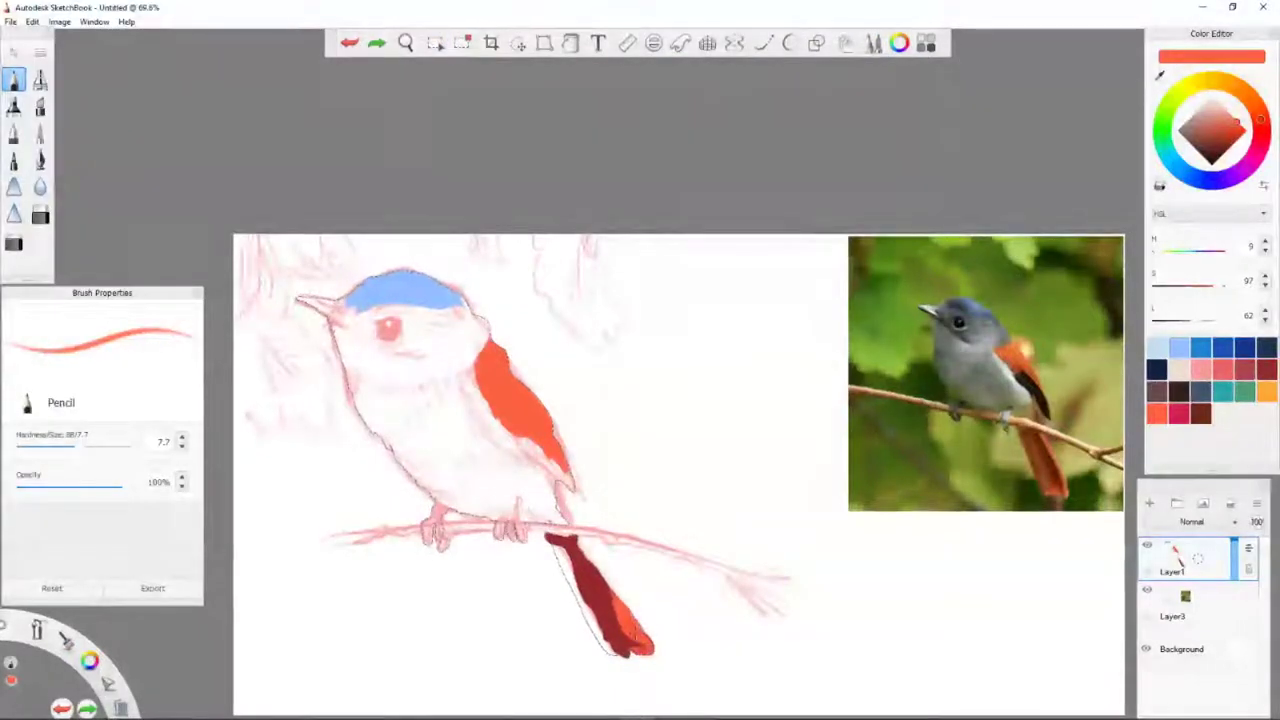
alt+click(592, 630)
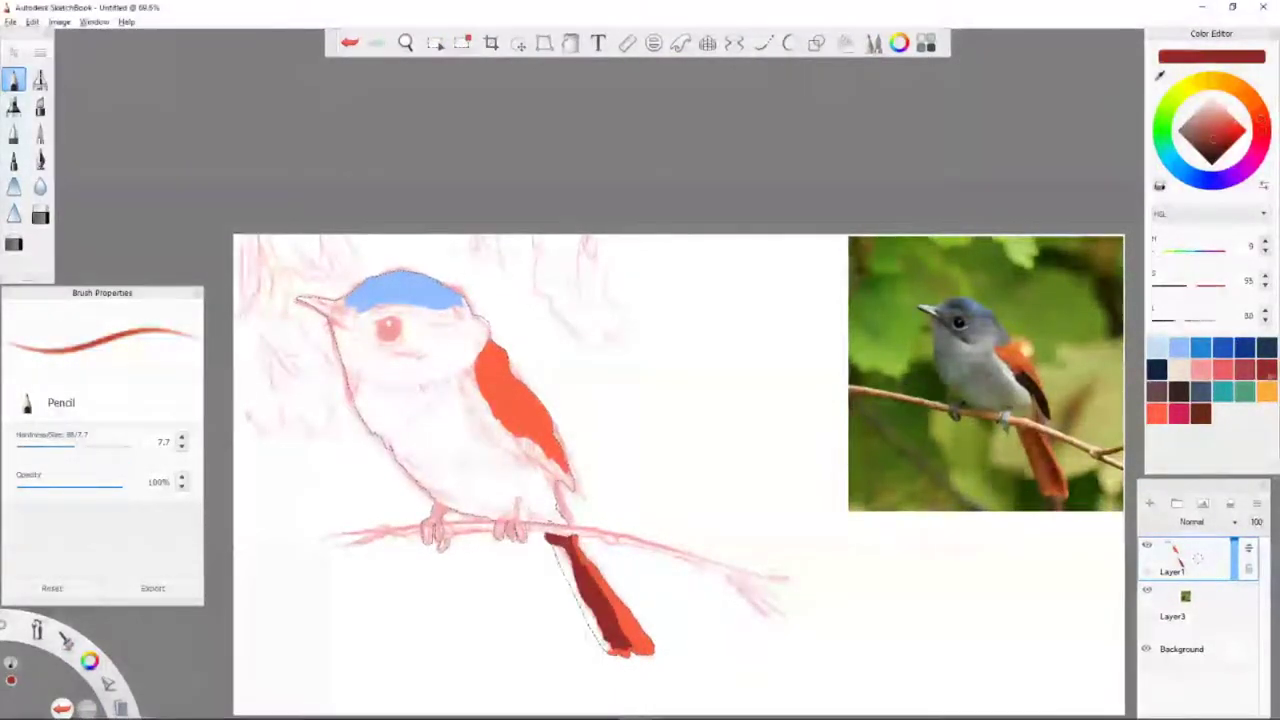
Paint a pale beige strip beside the wing and fill the throat with neutral grey (S 0, L 70).
click(1179, 370)
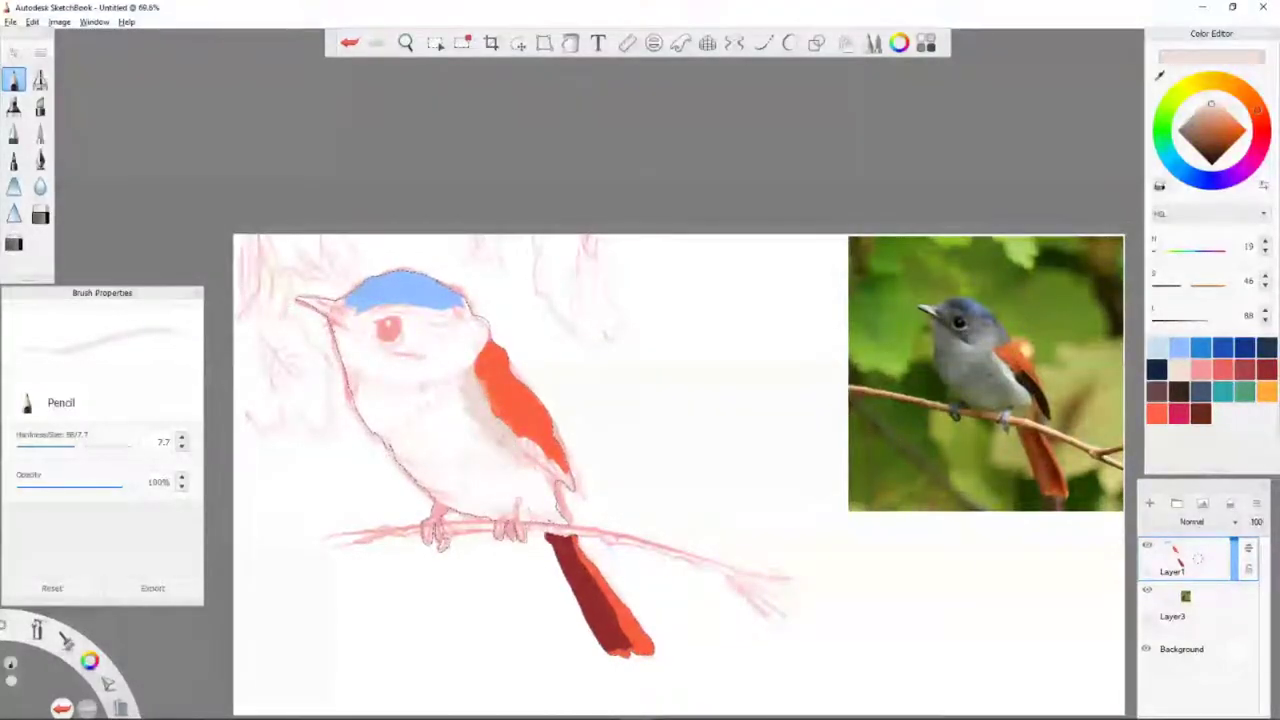
click(1190, 117)
drag(335, 330, 365, 415)
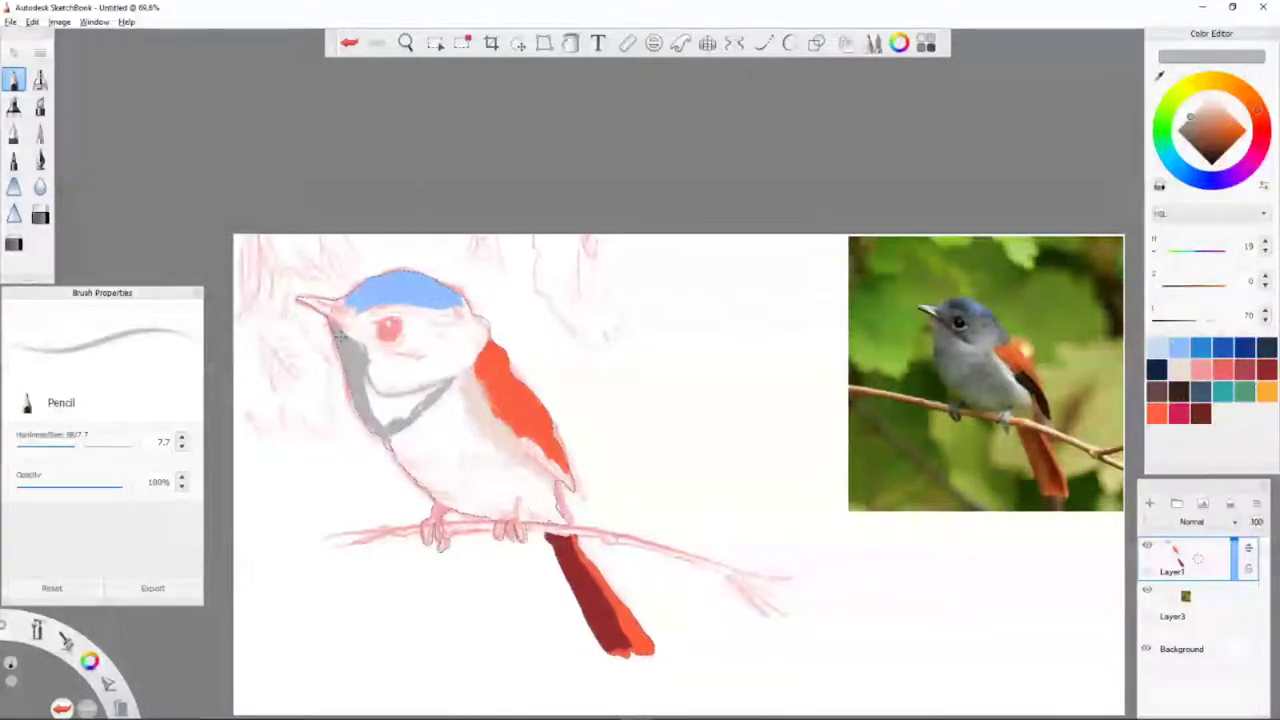
drag(340, 335, 455, 383)
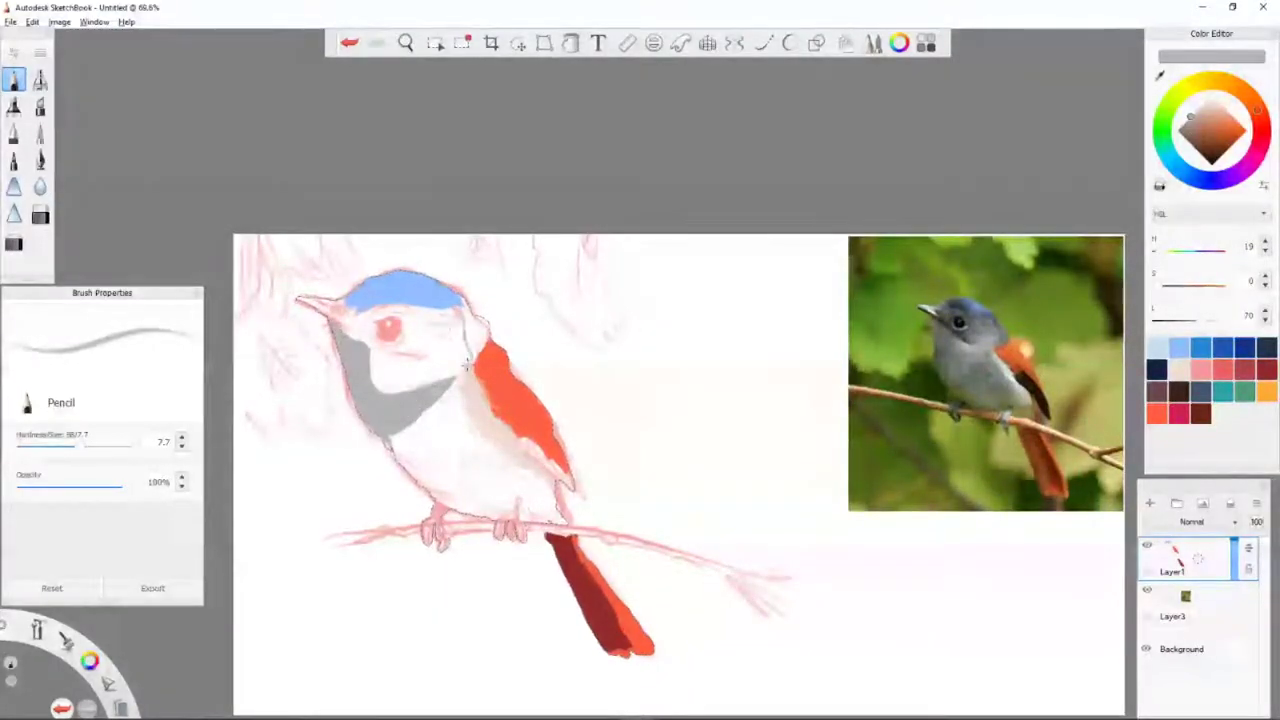
key(ctrl+z)
drag(466, 318, 473, 355)
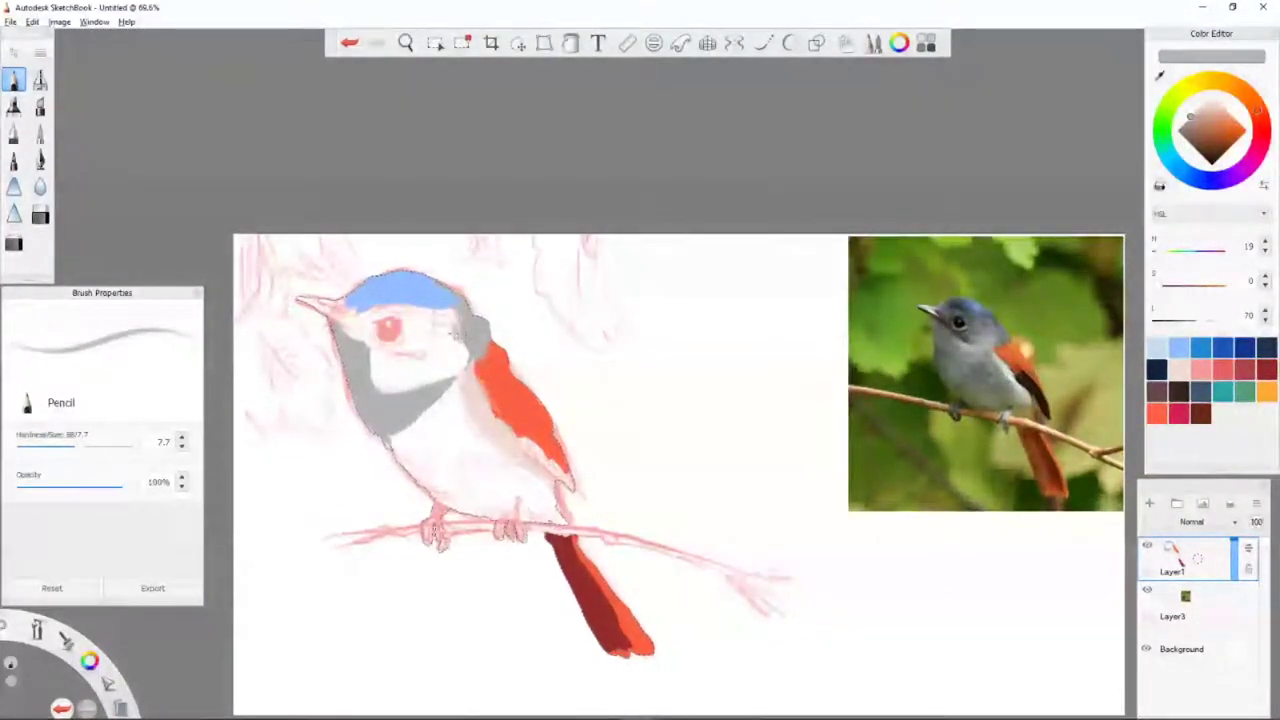
key(ctrl+z)
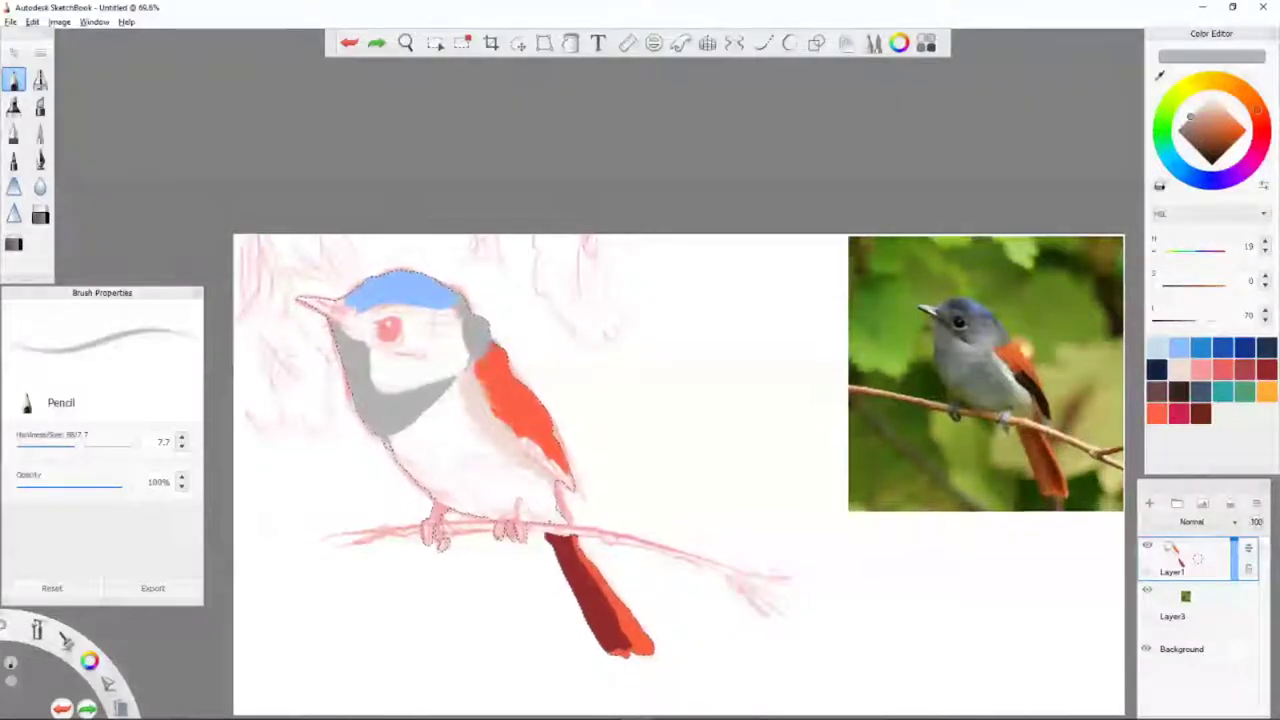
key(ctrl+z)
Fill the cheek with neutral grey (S 0, L 70) and paint a darker grey patch (L 60) around the eye.
click(430, 315)
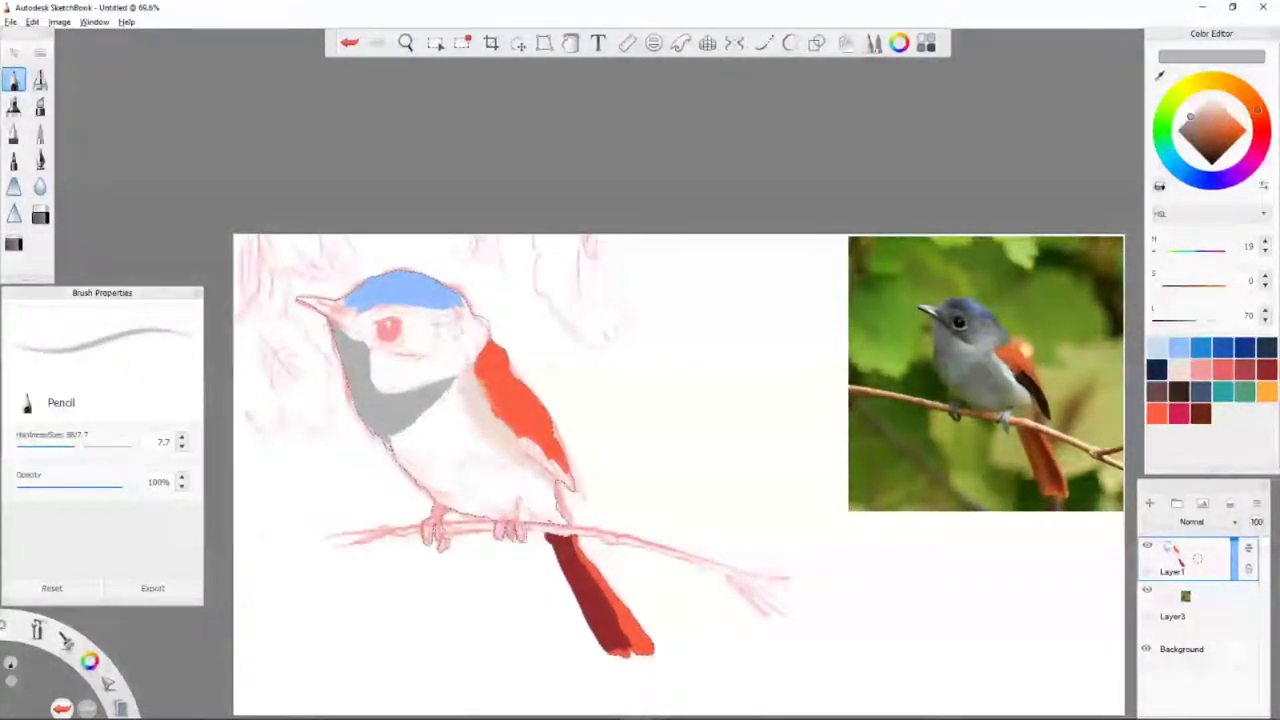
drag(436, 310, 440, 348)
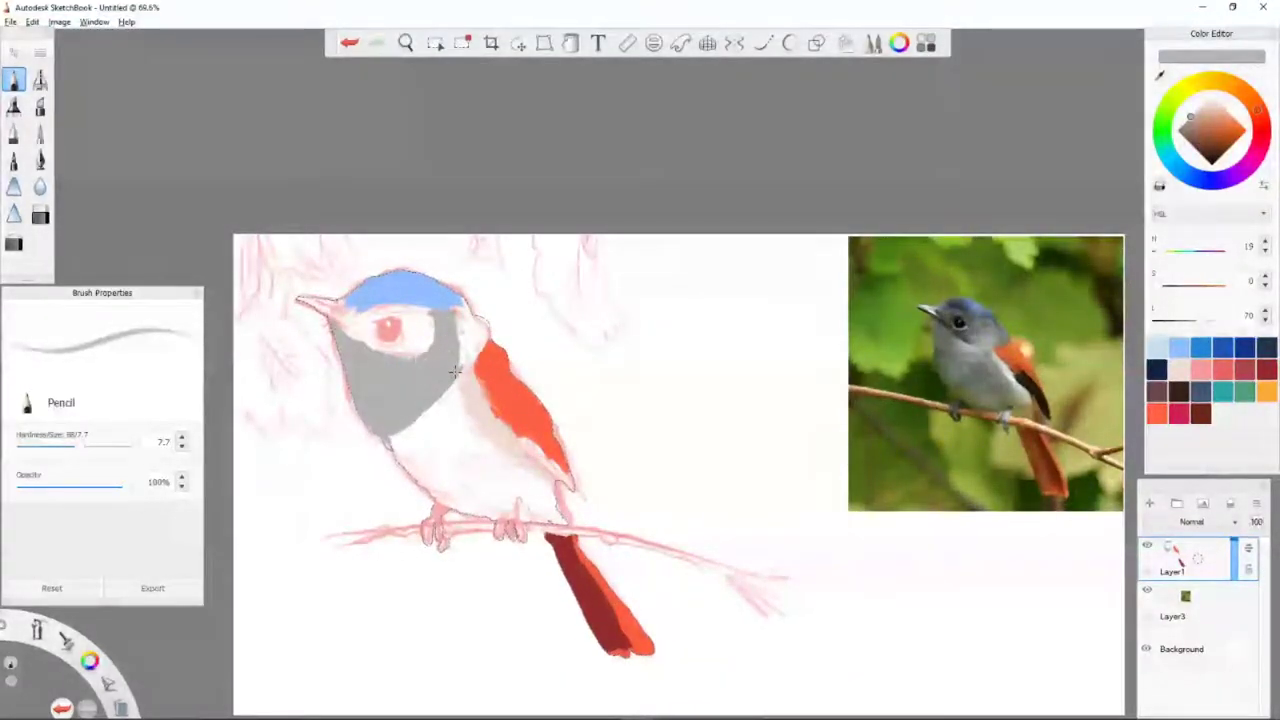
key(ctrl+z)
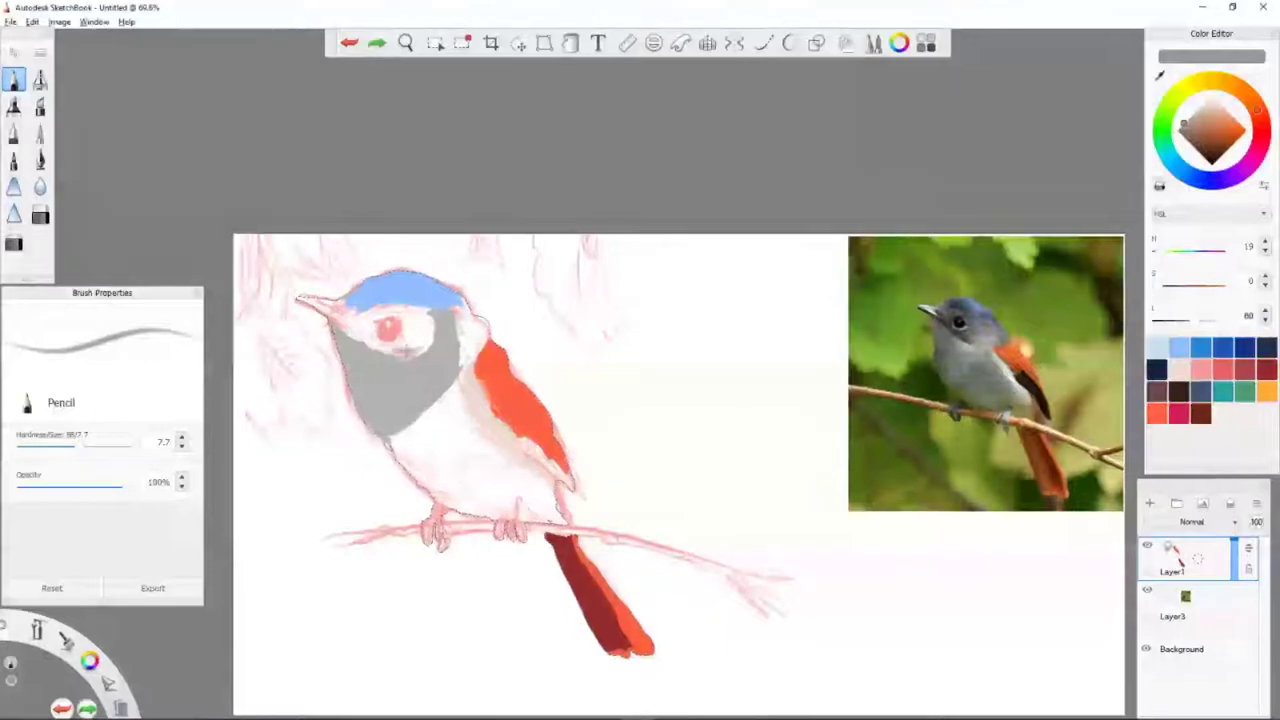
mouse_move(432, 345)
mouse_down()
mouse_move(400, 312)
mouse_move(374, 333)
mouse_up()
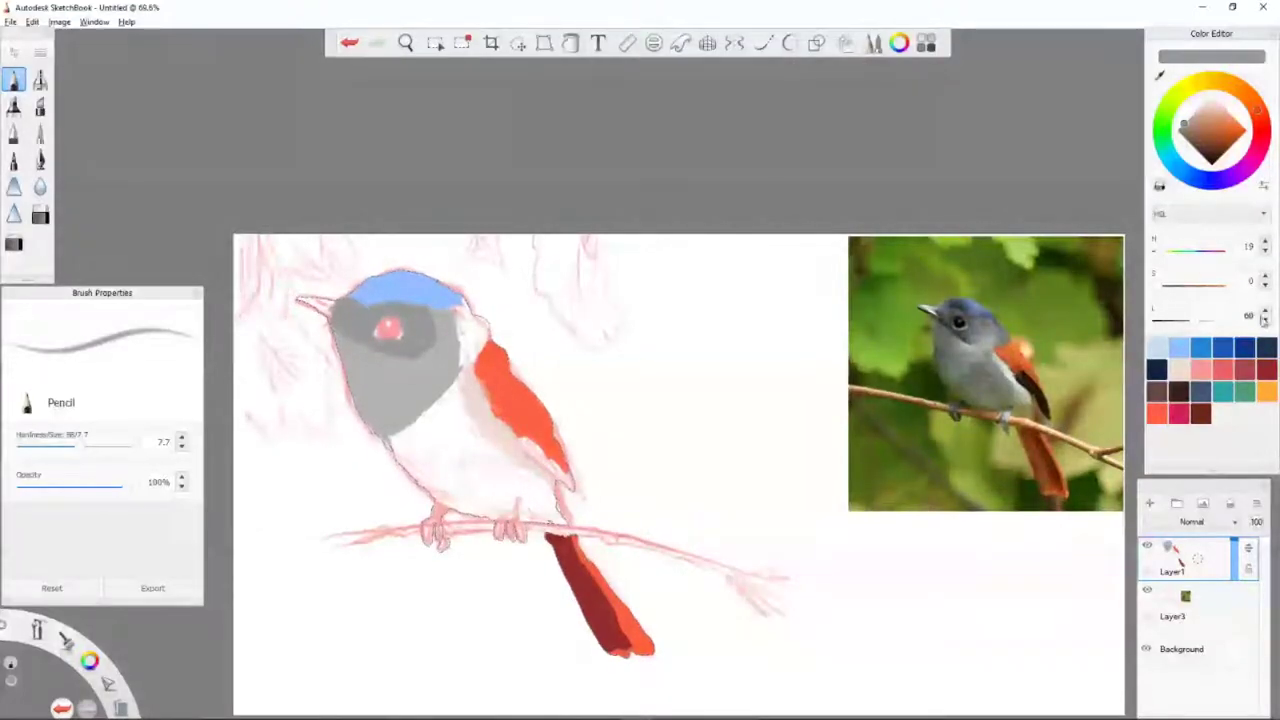
Try several library brushes, choose the Synthetic Soft Round Brush, fill the nape grey and paint the eye black with a white highlight.
click(40, 133)
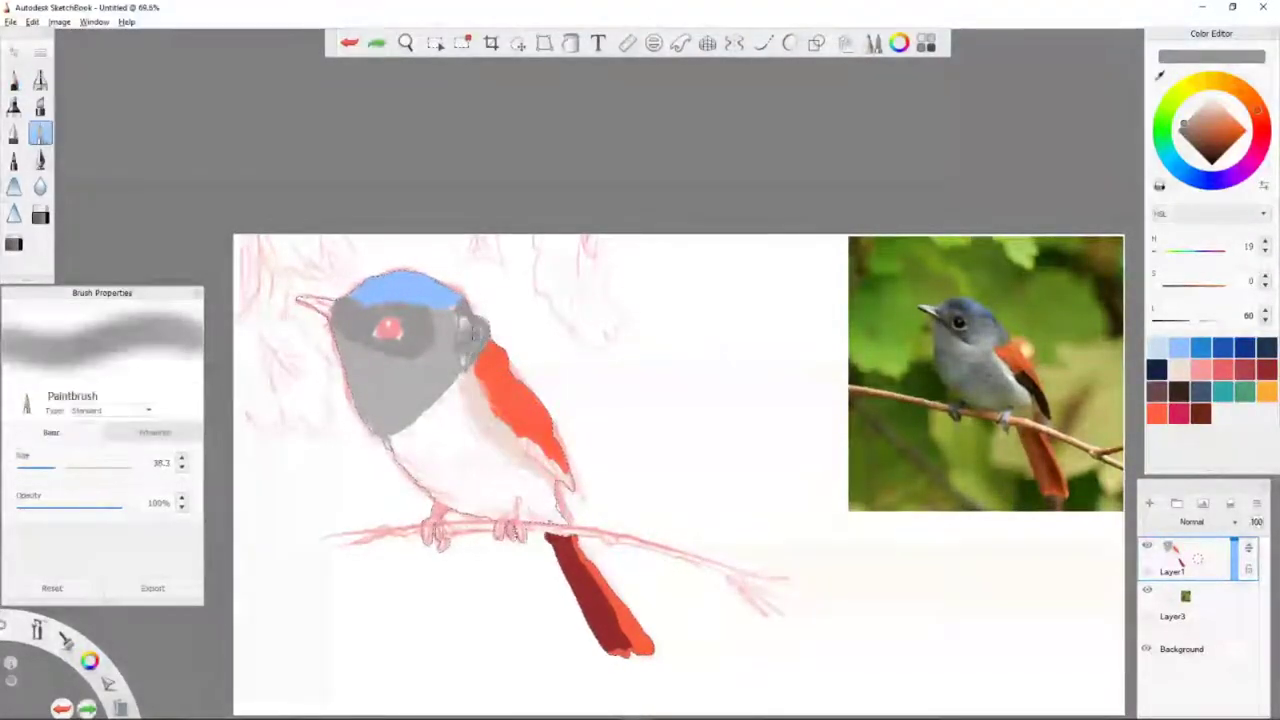
key(ctrl+b)
click(1027, 497)
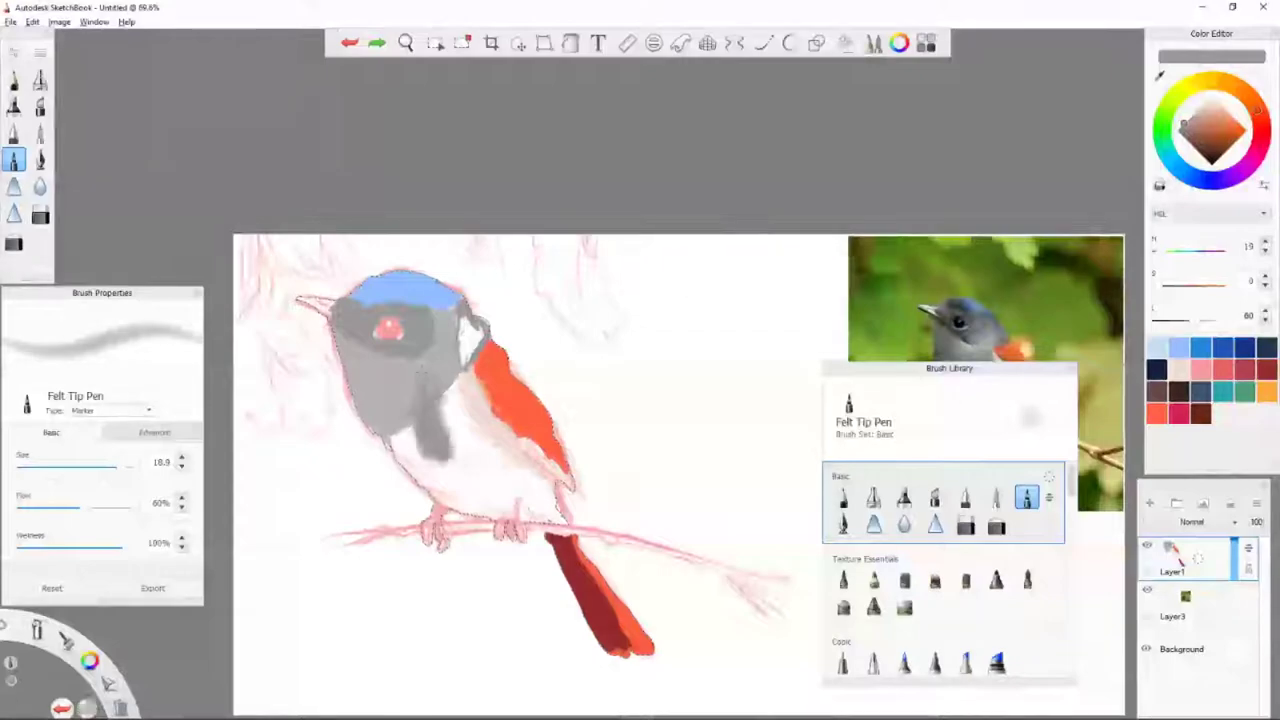
click(1027, 580)
scroll(948, 560, down, 5)
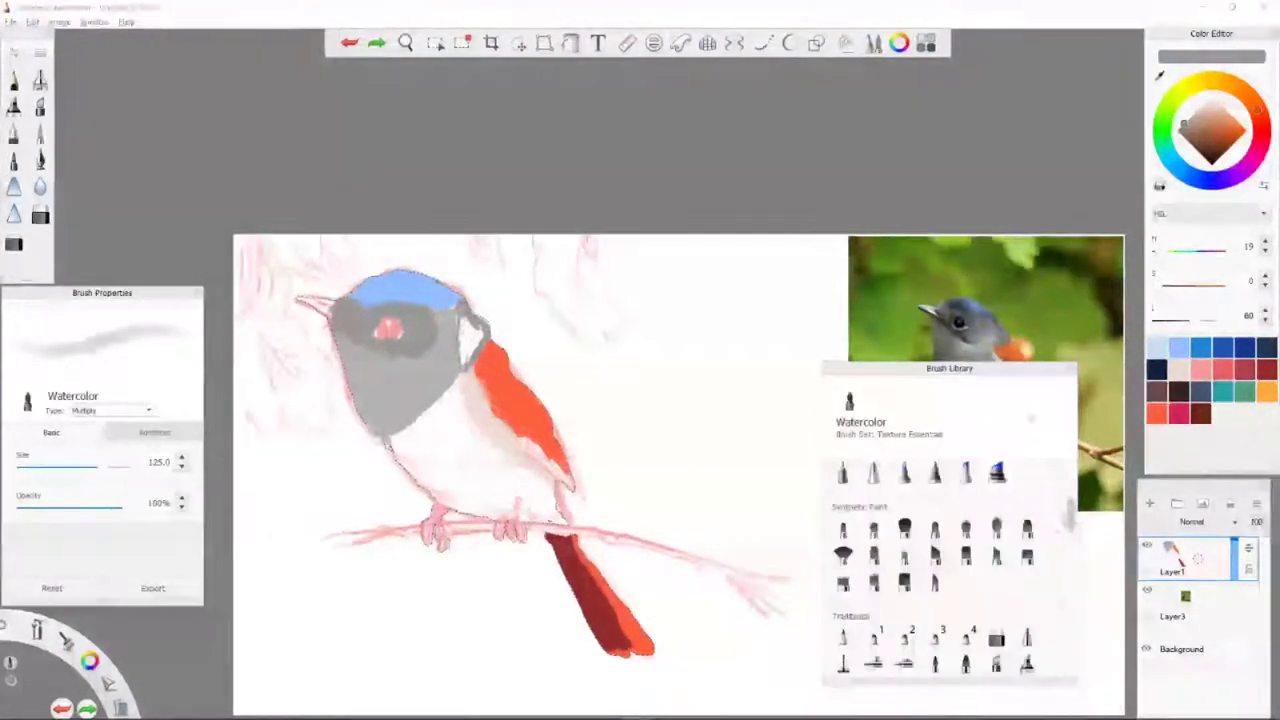
click(843, 553)
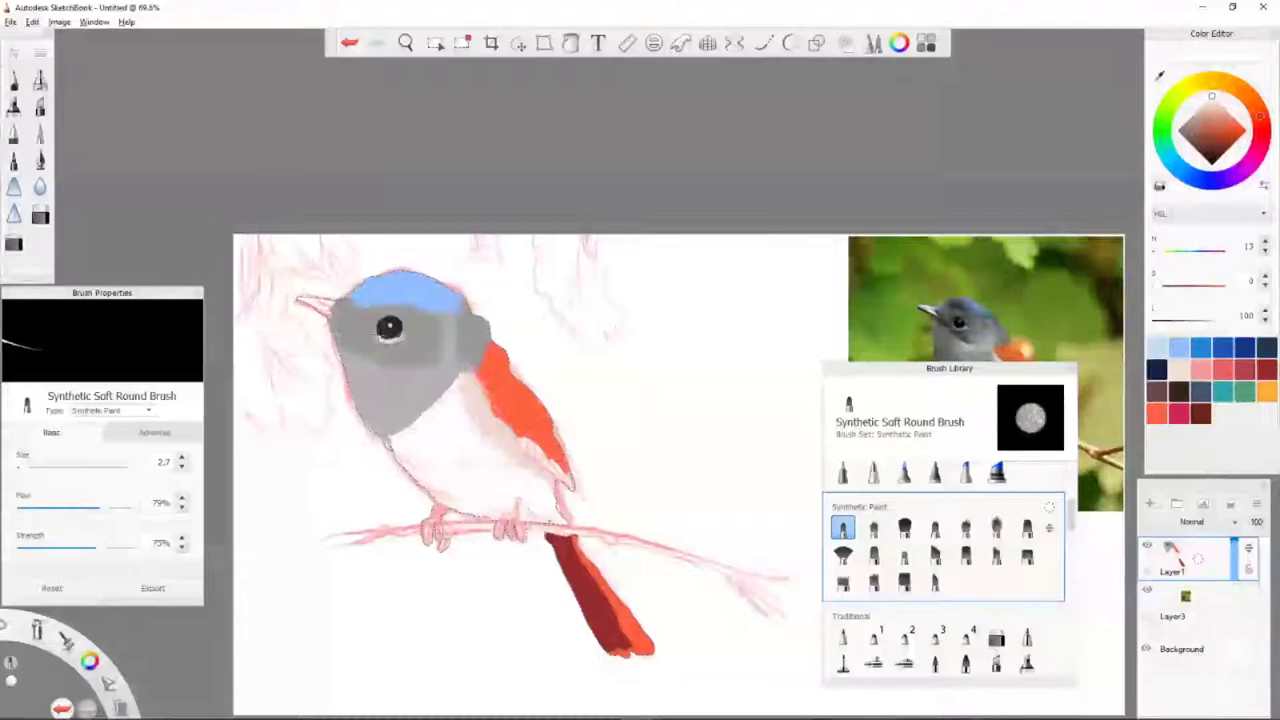
Touch up the grey around the eye and cover its pale lower rim with grey (L 60) using the Pencil.
drag(436, 349, 452, 355)
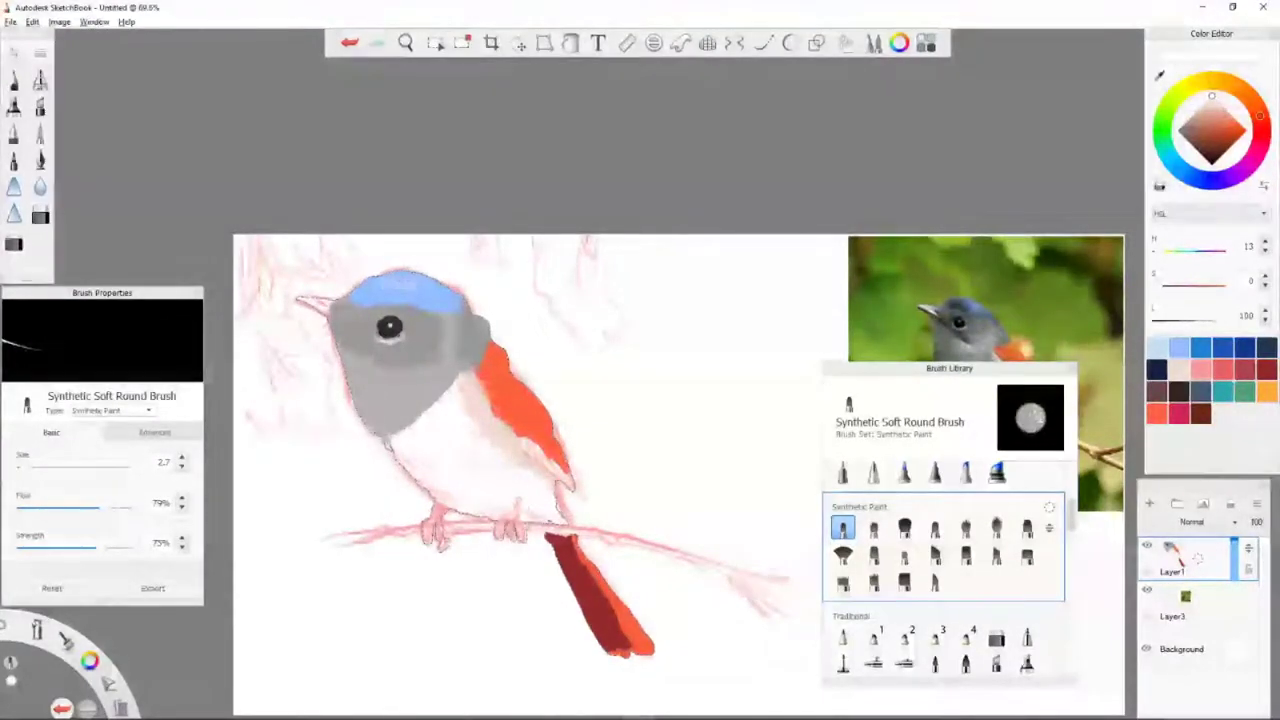
alt+click(420, 370)
click(14, 79)
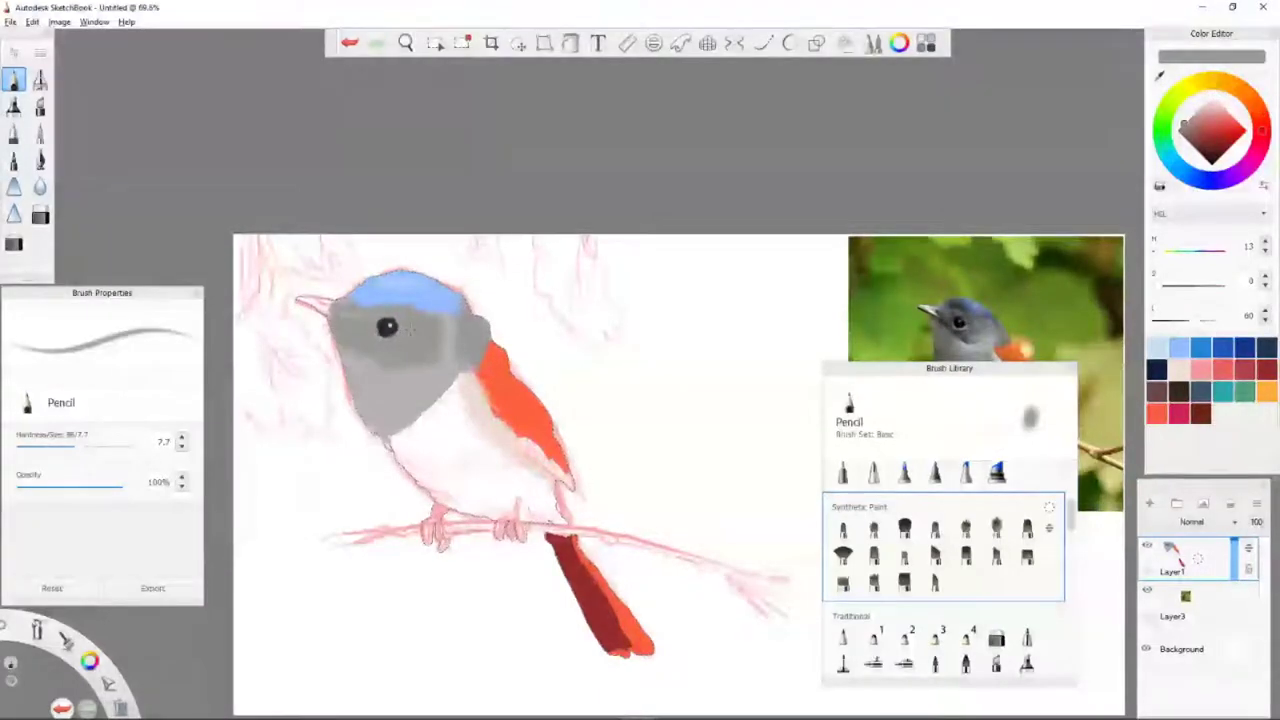
Sample colours from the reference photo and paint the beak pale bluish grey (H 240, S 11).
alt+click(827, 339)
drag(490, 432, 466, 378)
alt+click(529, 320)
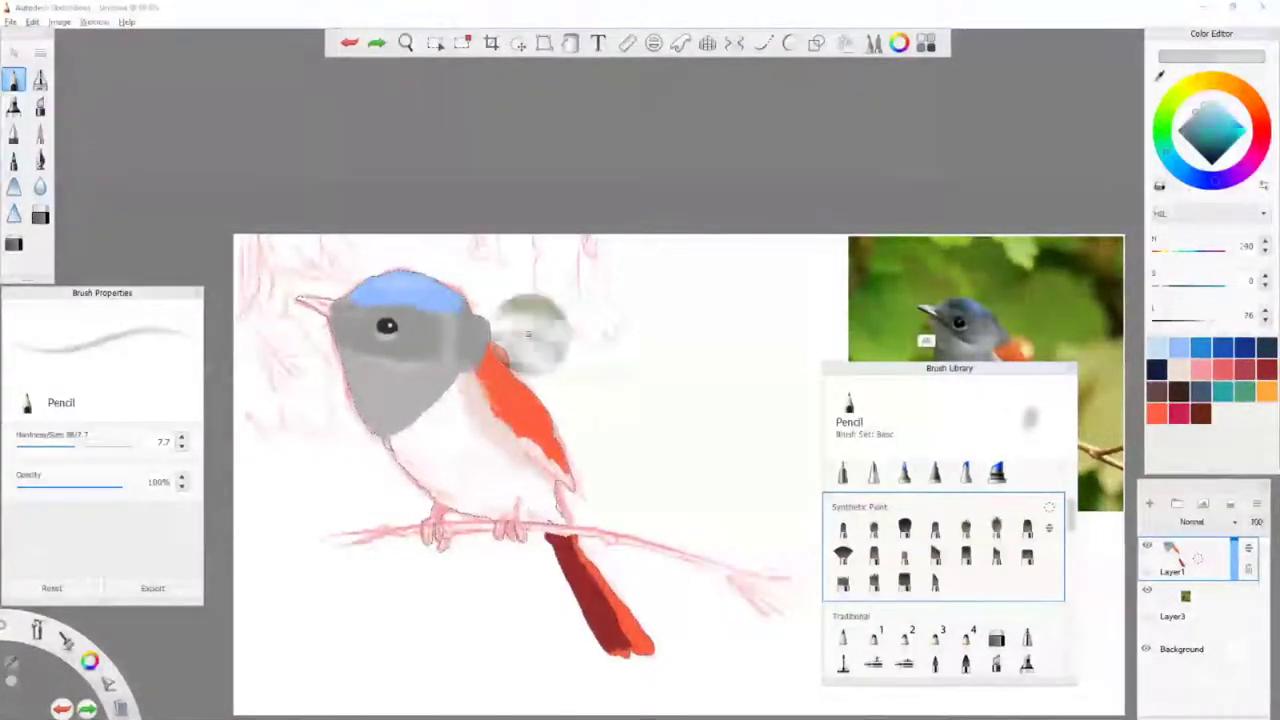
key(m)
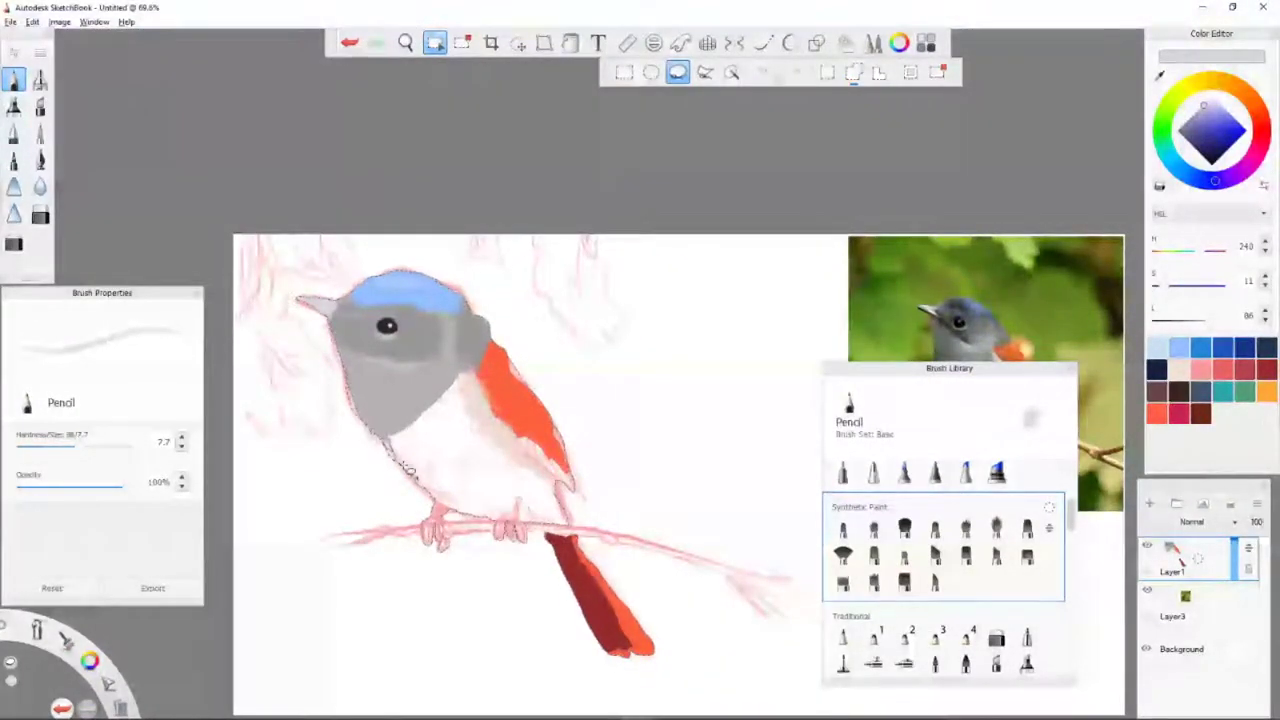
Move the brush library away from the photo's bird, clear the selection and distort Layer1's painting to adjust the bird's shape.
drag(949, 368, 969, 461)
key(Escape)
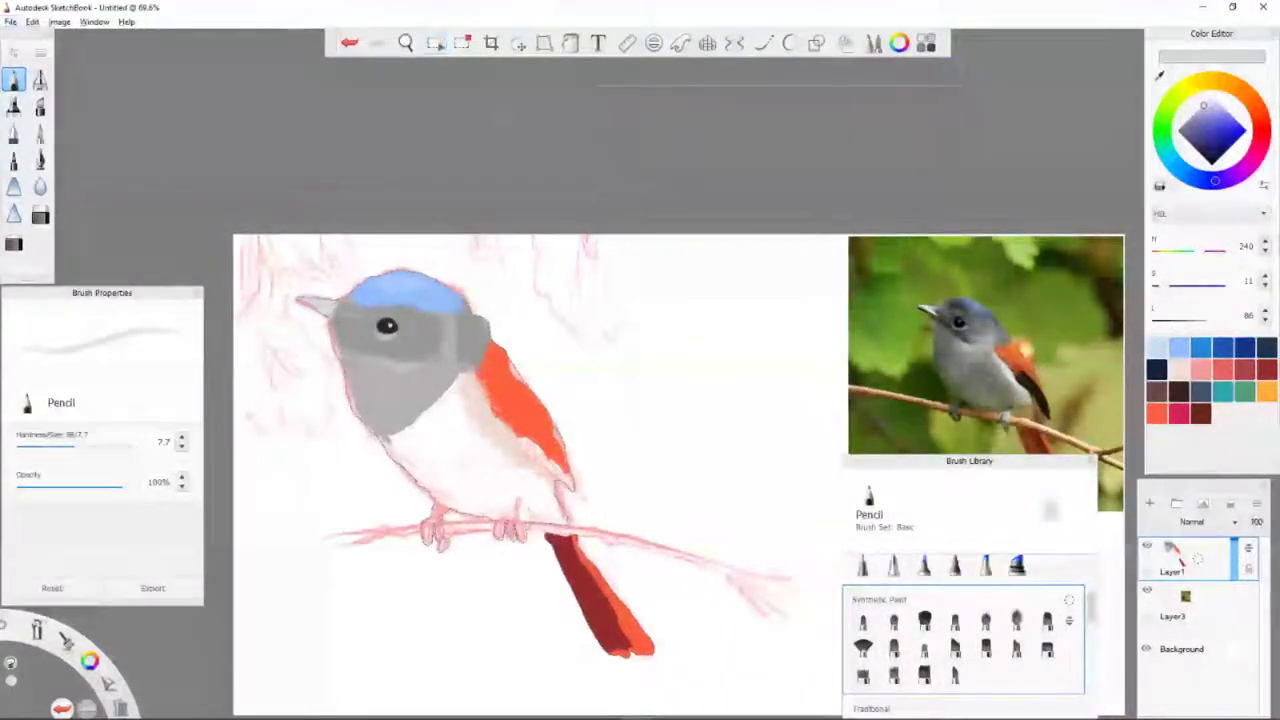
key(ctrl+t)
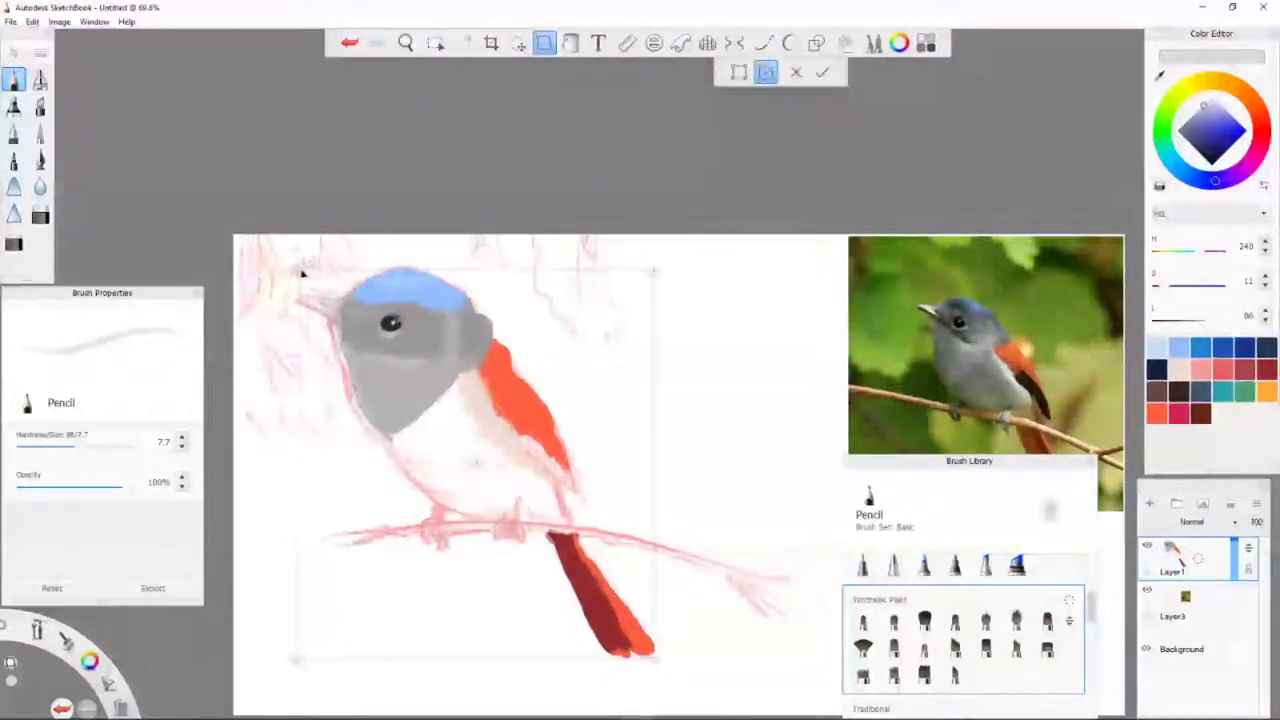
key(Return)
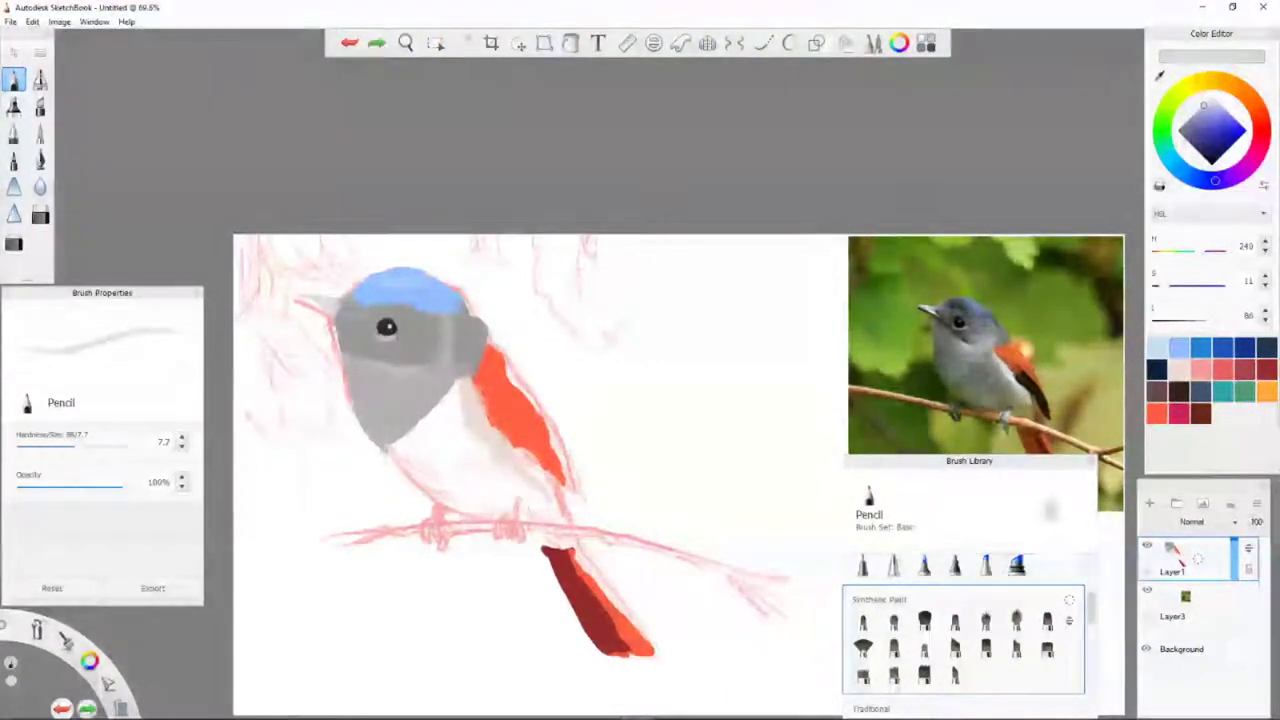
Extend the grey nape down to the wing and paint the wing's lower inner edge dark brown (H 11, S 63, L 26).
alt+click(1050, 510)
alt+click(462, 381)
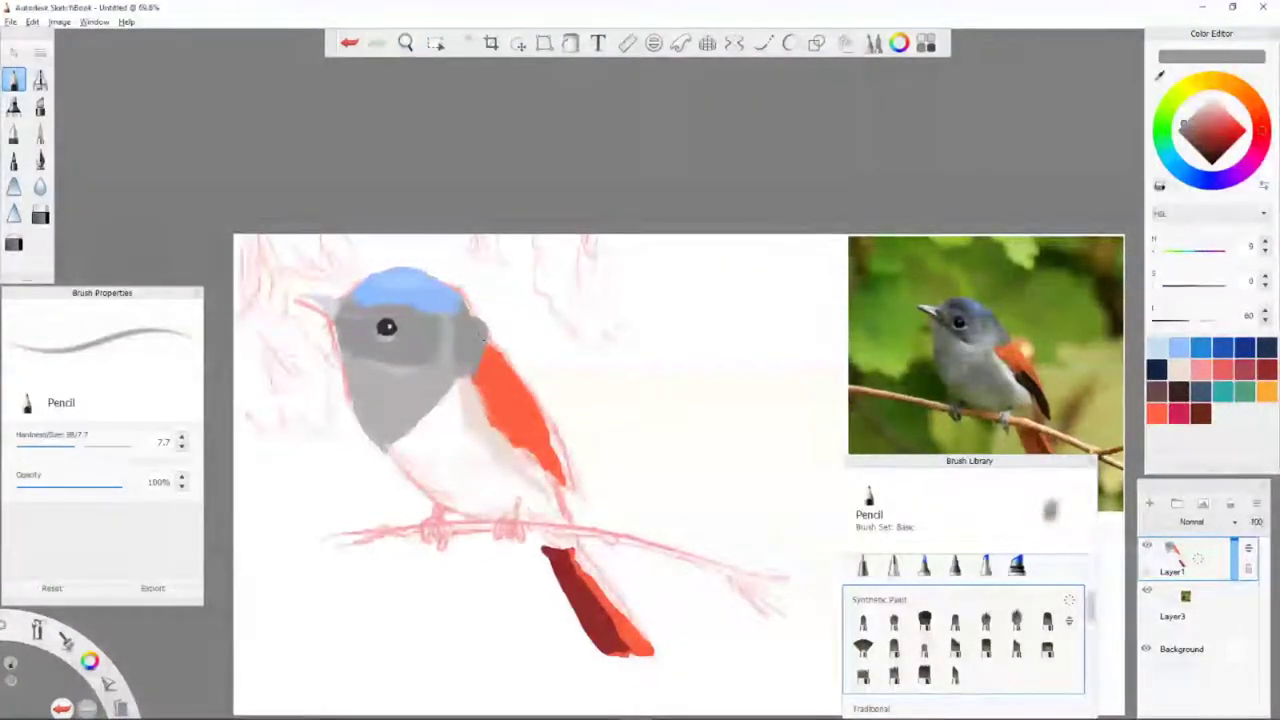
alt+click(522, 390)
alt+click(526, 466)
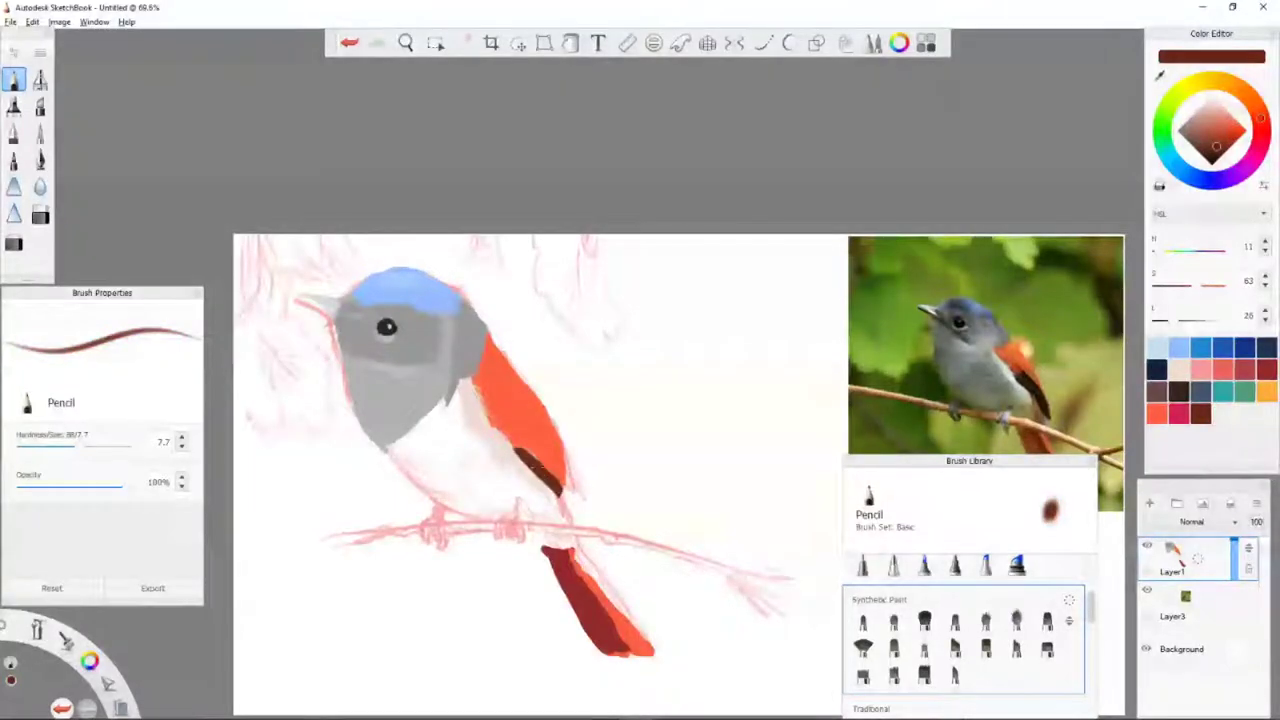
Paint the breast and flank grey (L 60) and fill the belly with lighter grey (L 69), with Layer1 placed beneath Layer3.
mouse_move(463, 380)
mouse_down()
mouse_move(452, 430)
mouse_move(484, 512)
mouse_up()
drag(450, 432, 392, 446)
mouse_move(395, 400)
mouse_down()
mouse_move(440, 448)
mouse_move(425, 465)
mouse_up()
drag(455, 395, 500, 475)
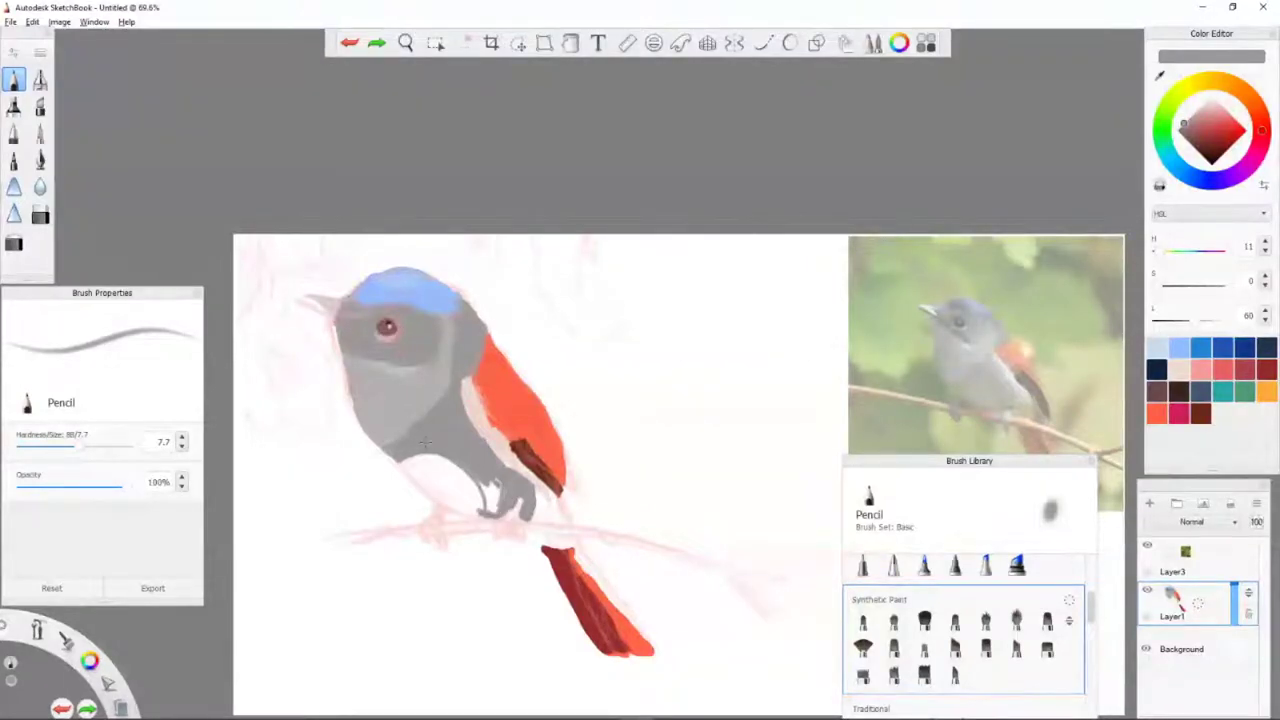
mouse_move(425, 441)
mouse_down()
mouse_move(470, 405)
mouse_move(415, 468)
mouse_up()
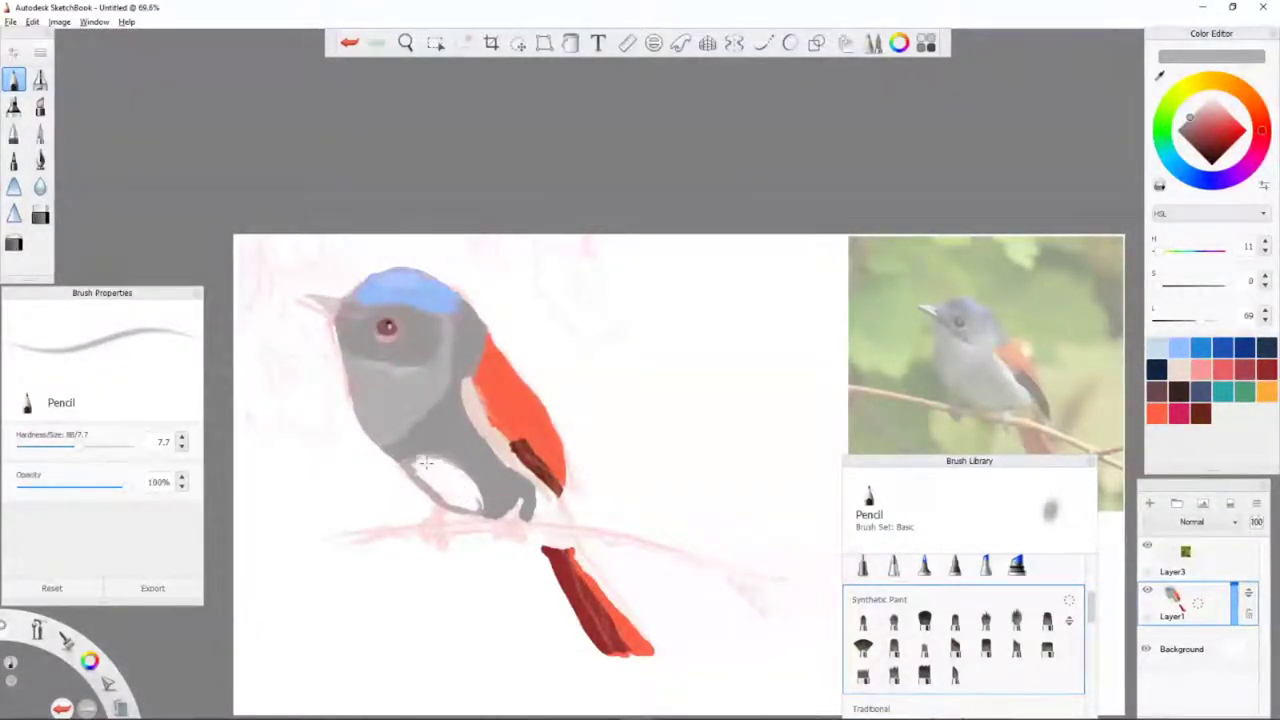
drag(425, 465, 427, 468)
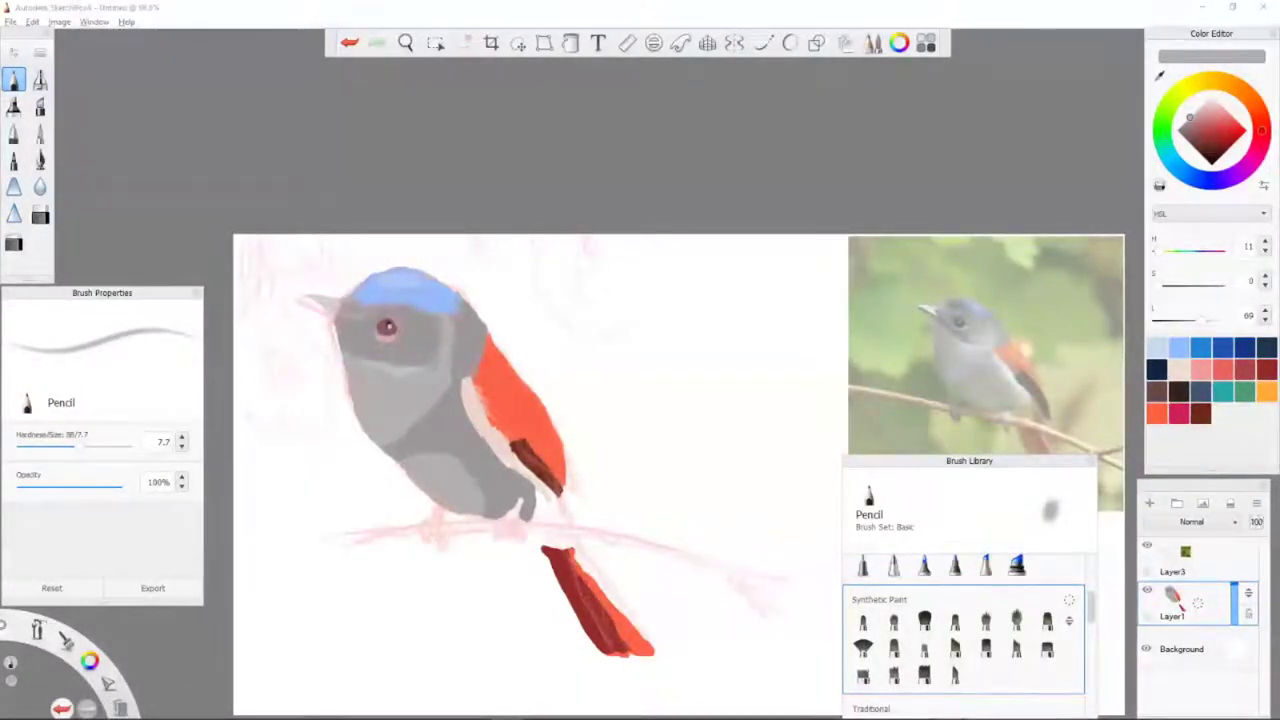
Refine the crown with light blue (H 216, S 100, L 81) and touch up the throat with sampled greys.
alt+click(414, 286)
alt+click(398, 281)
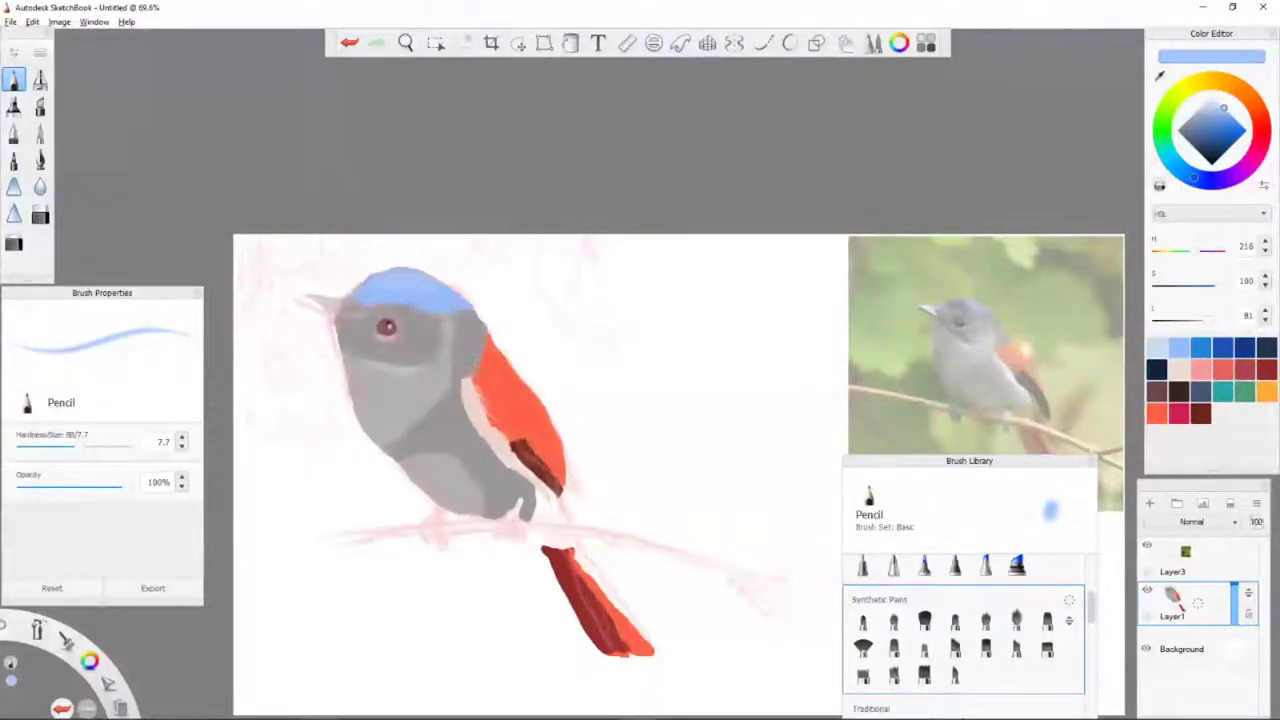
alt+click(376, 378)
alt+click(965, 372)
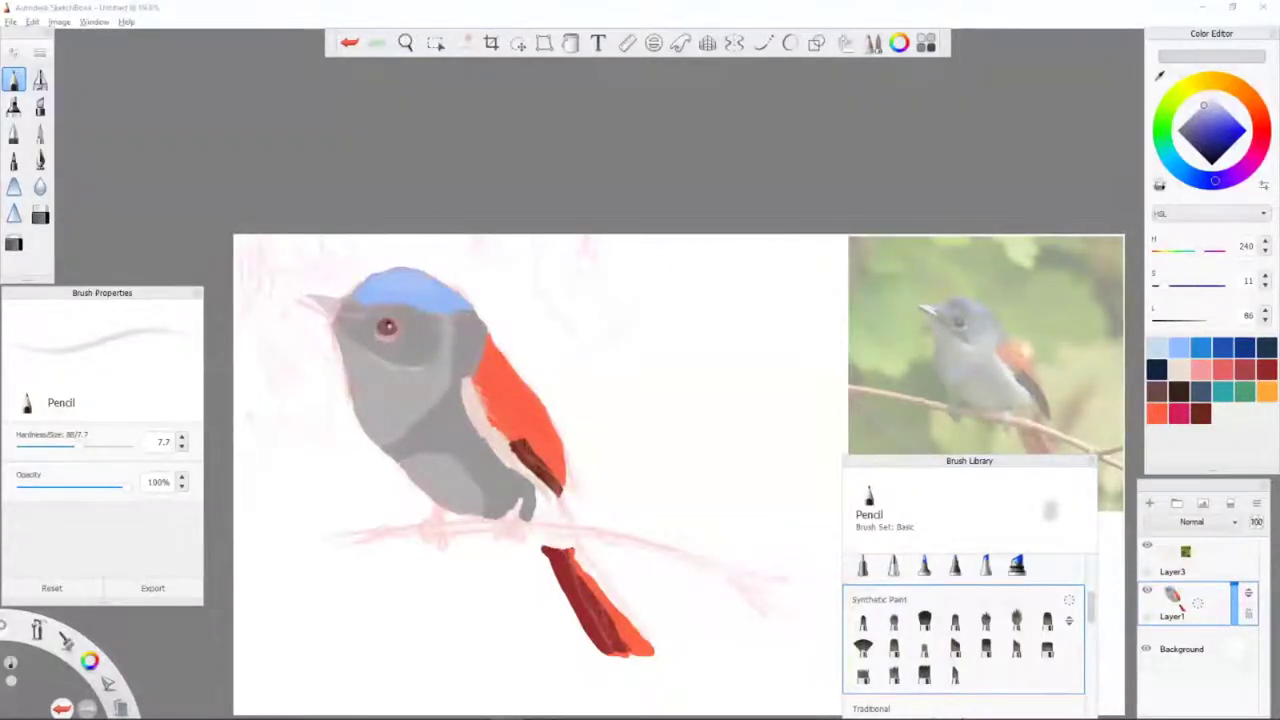
Paint the bird's two feet on the branch in neutral grey, using L 55 for the front foot.
scroll(390, 354, up, 5)
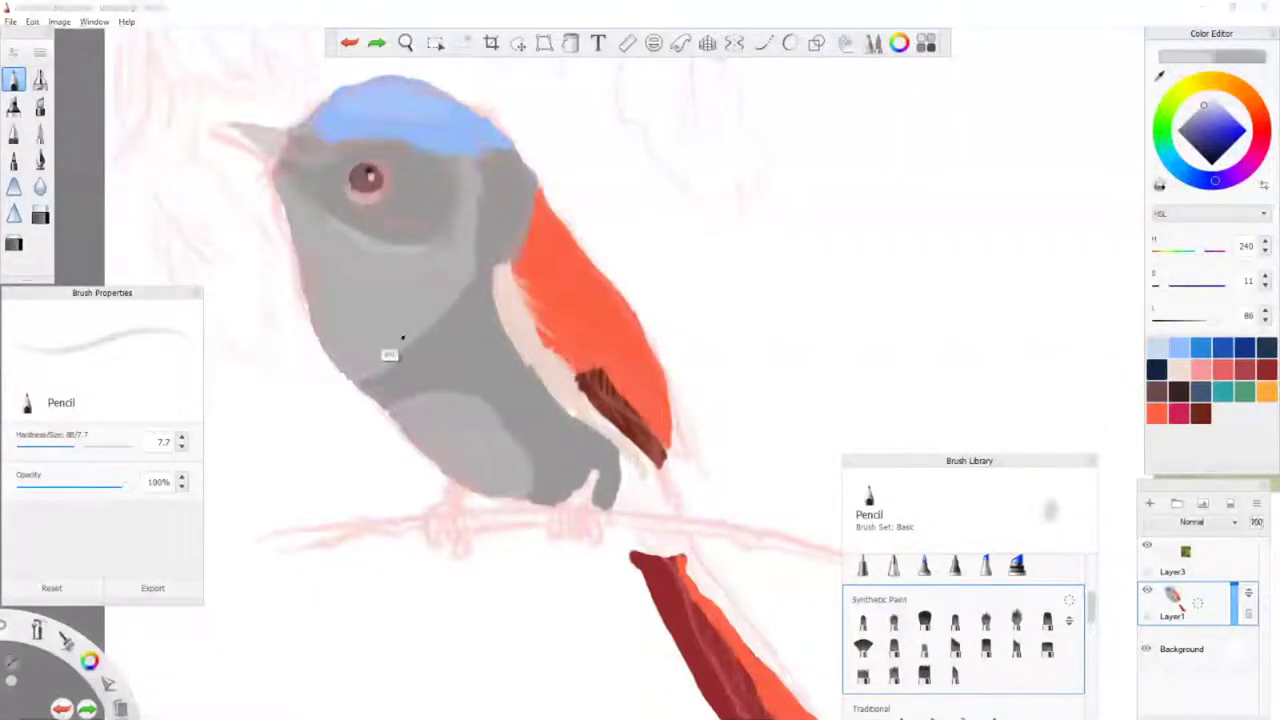
alt+click(390, 354)
scroll(390, 354, down, 5)
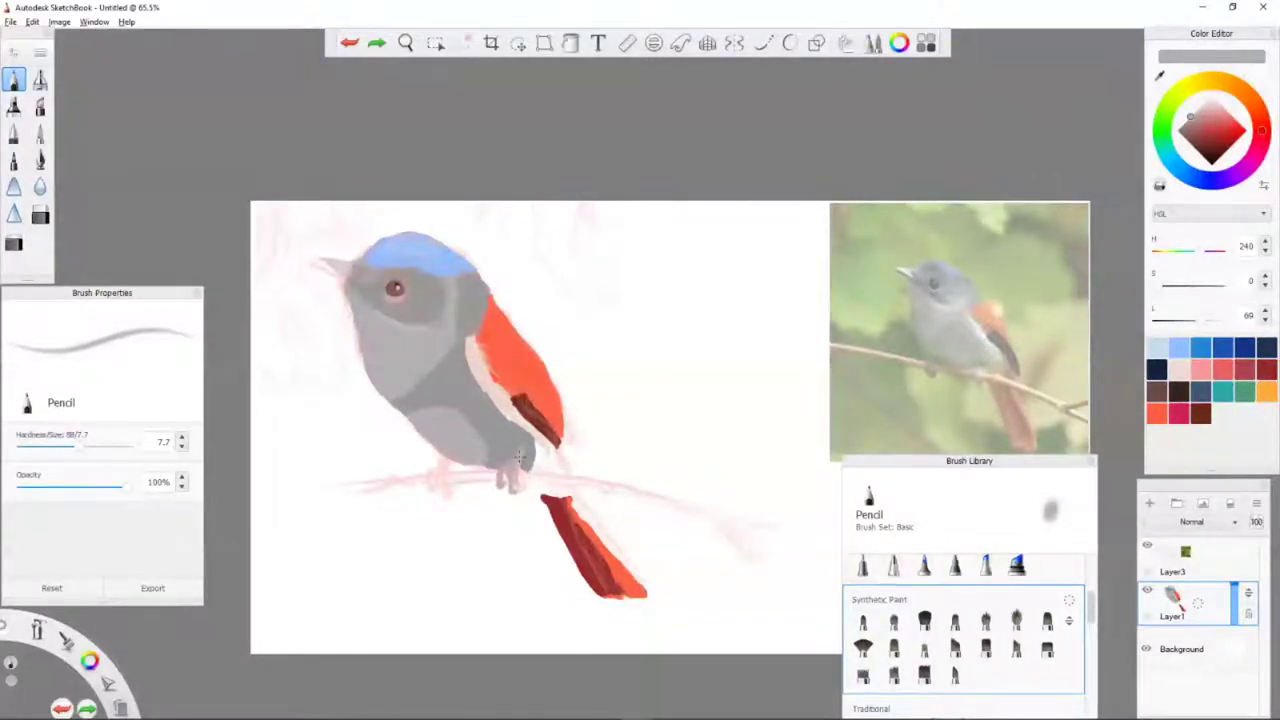
alt+click(527, 456)
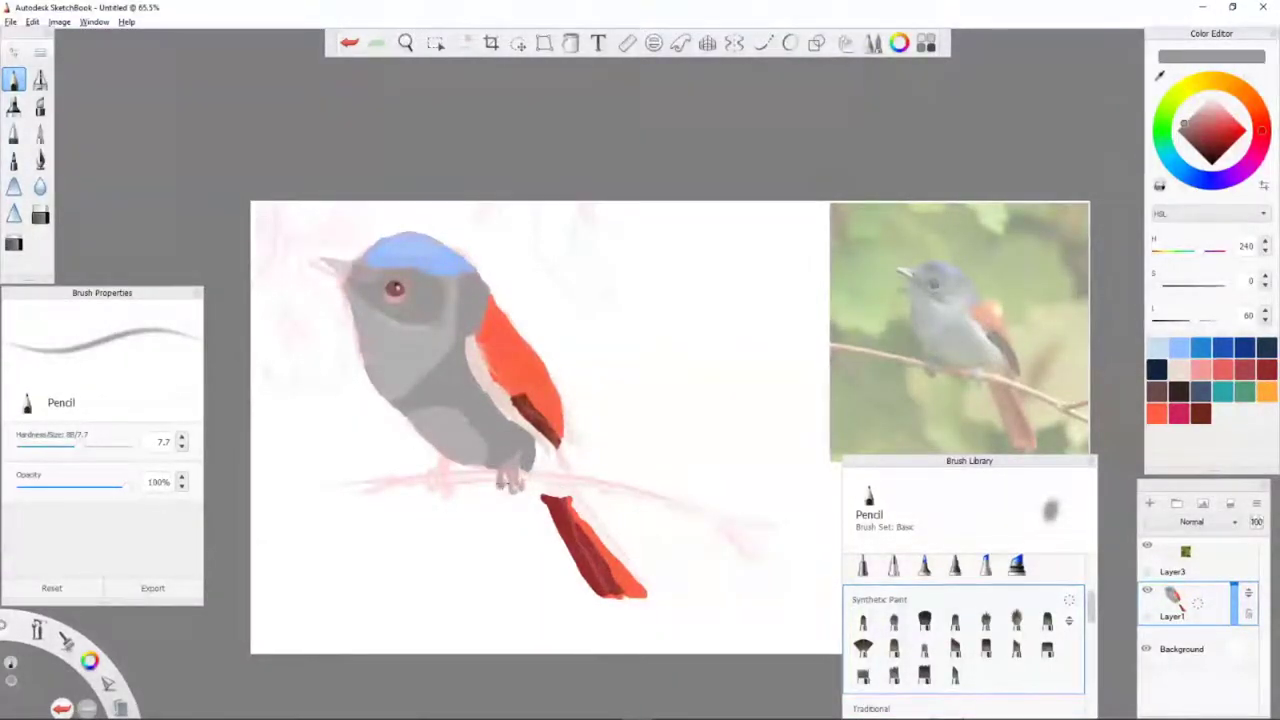
key(ctrl+z)
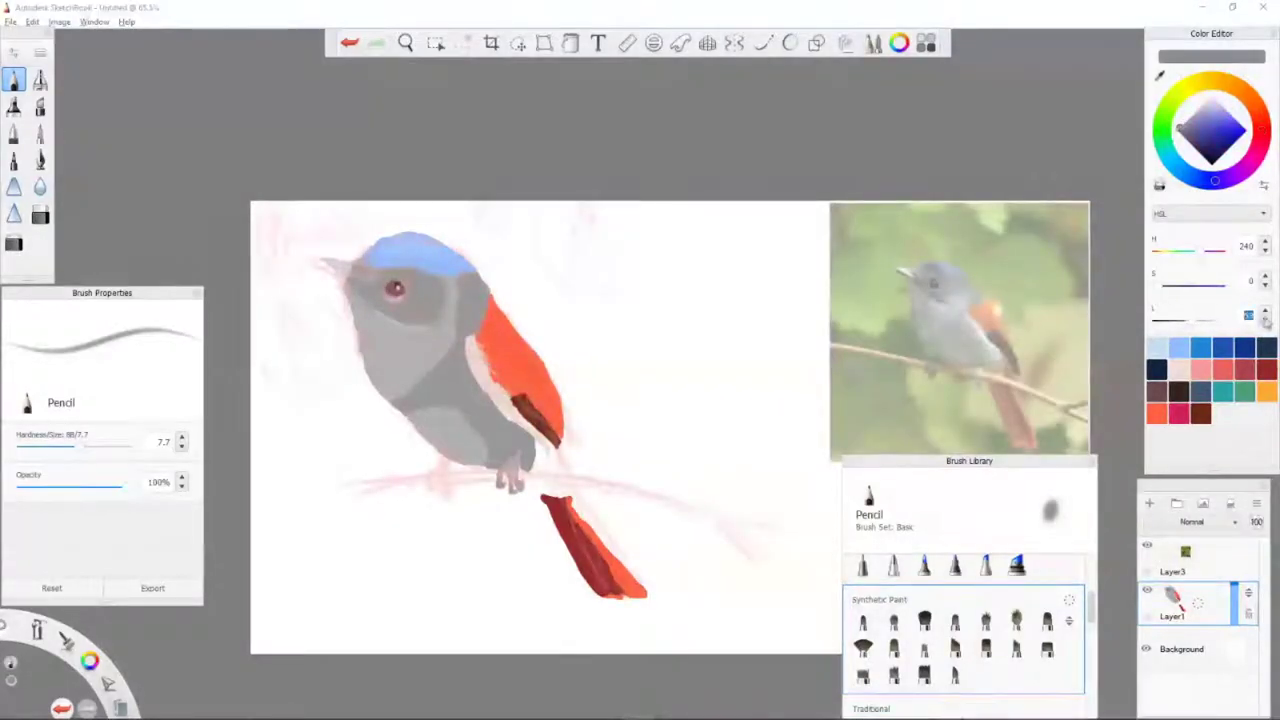
drag(446, 458, 434, 490)
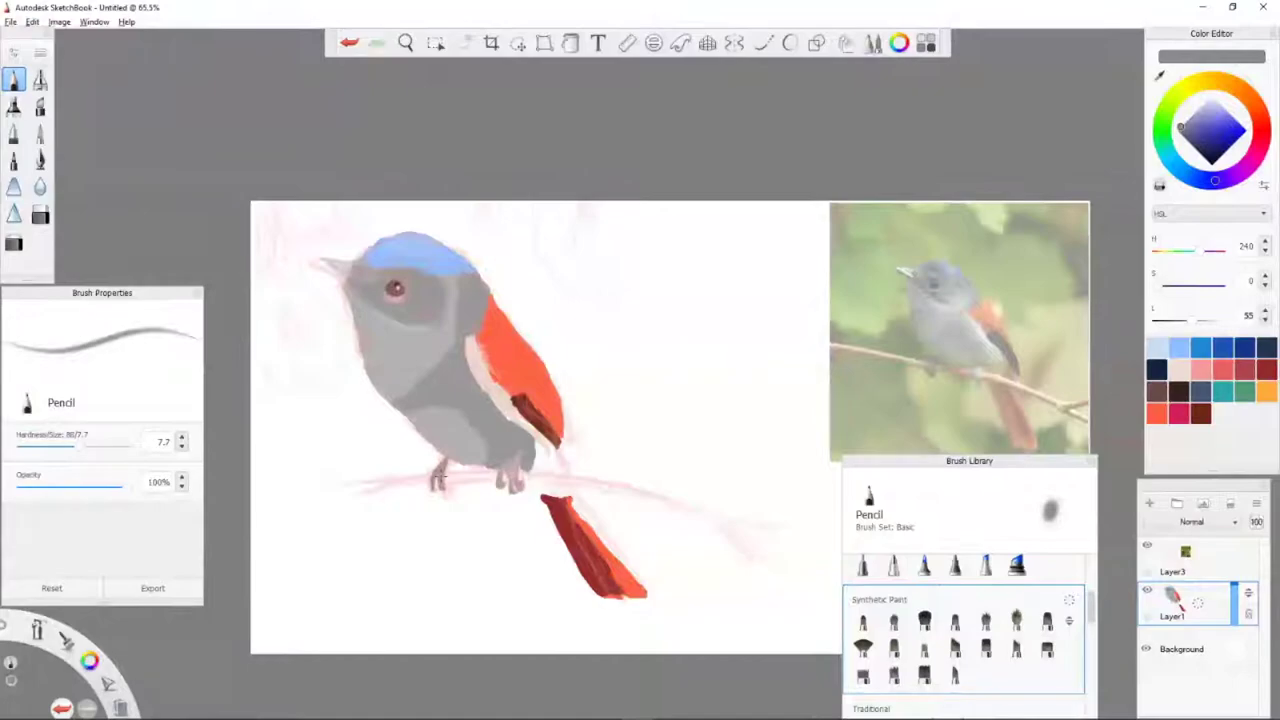
Extend the grey underside to a point below the wing tip and redefine the feet in darker grey (L 55).
scroll(447, 488, up, 3)
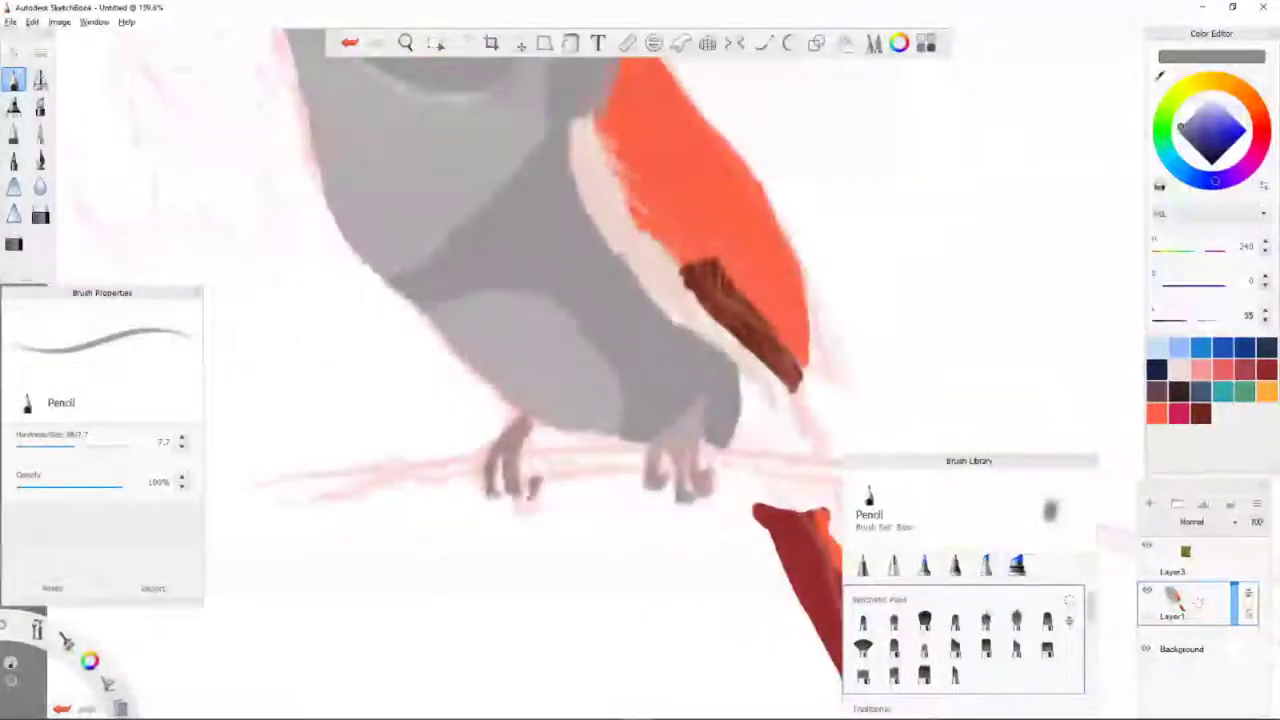
scroll(500, 420, up, 3)
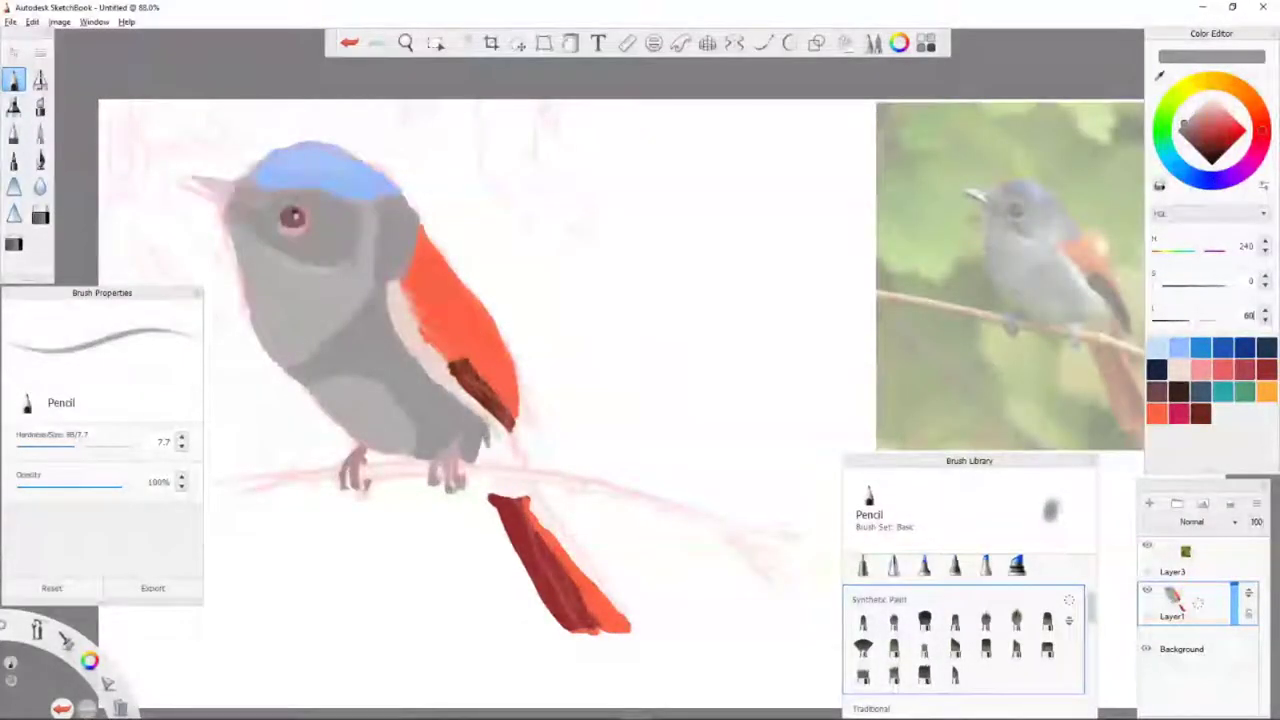
key(ctrl+z)
alt+click(417, 454)
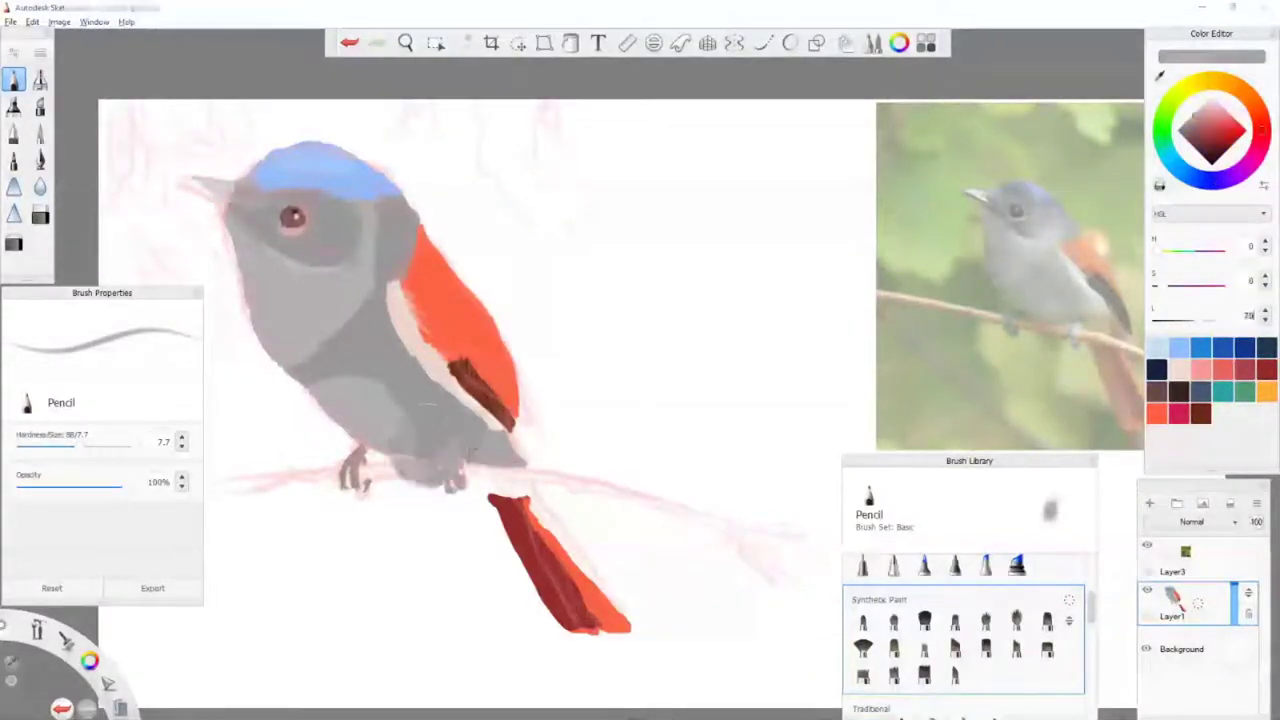
alt+click(361, 492)
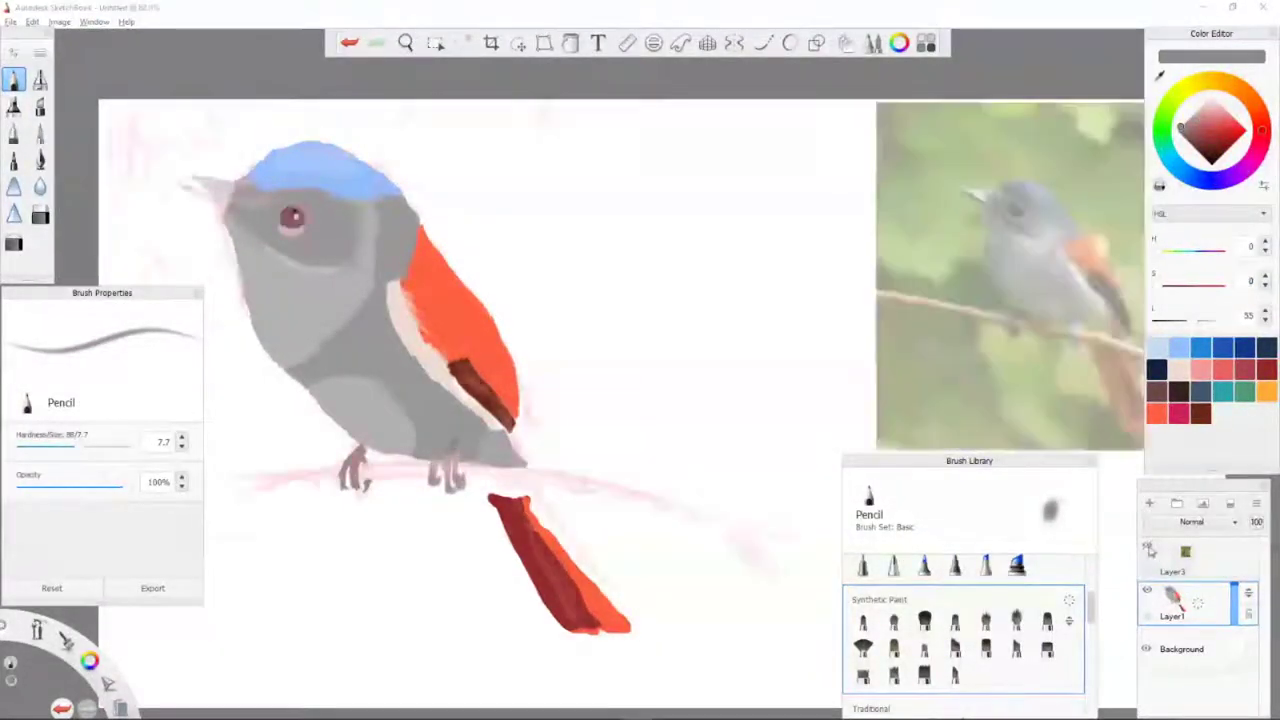
Clean up the beige strip beside the wing (H 19, S 46, L 88) and trim its edge with body grey (L 60).
alt+click(394, 368)
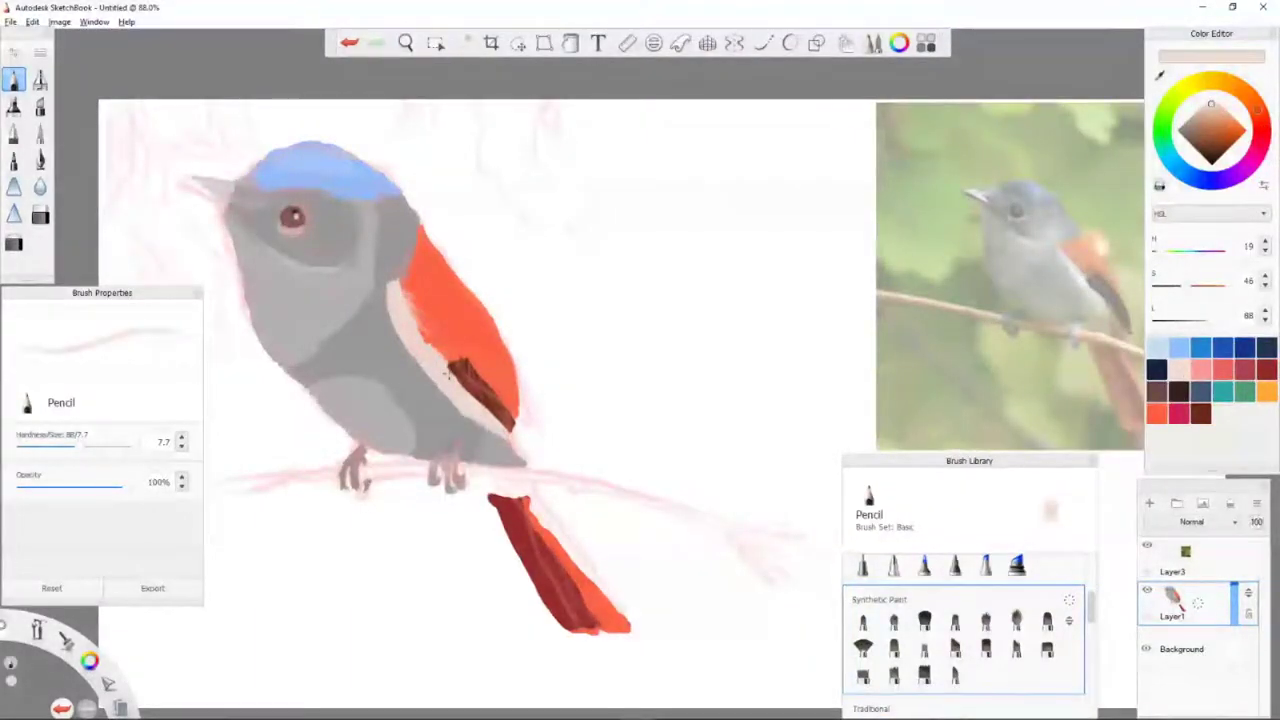
key(ctrl+z)
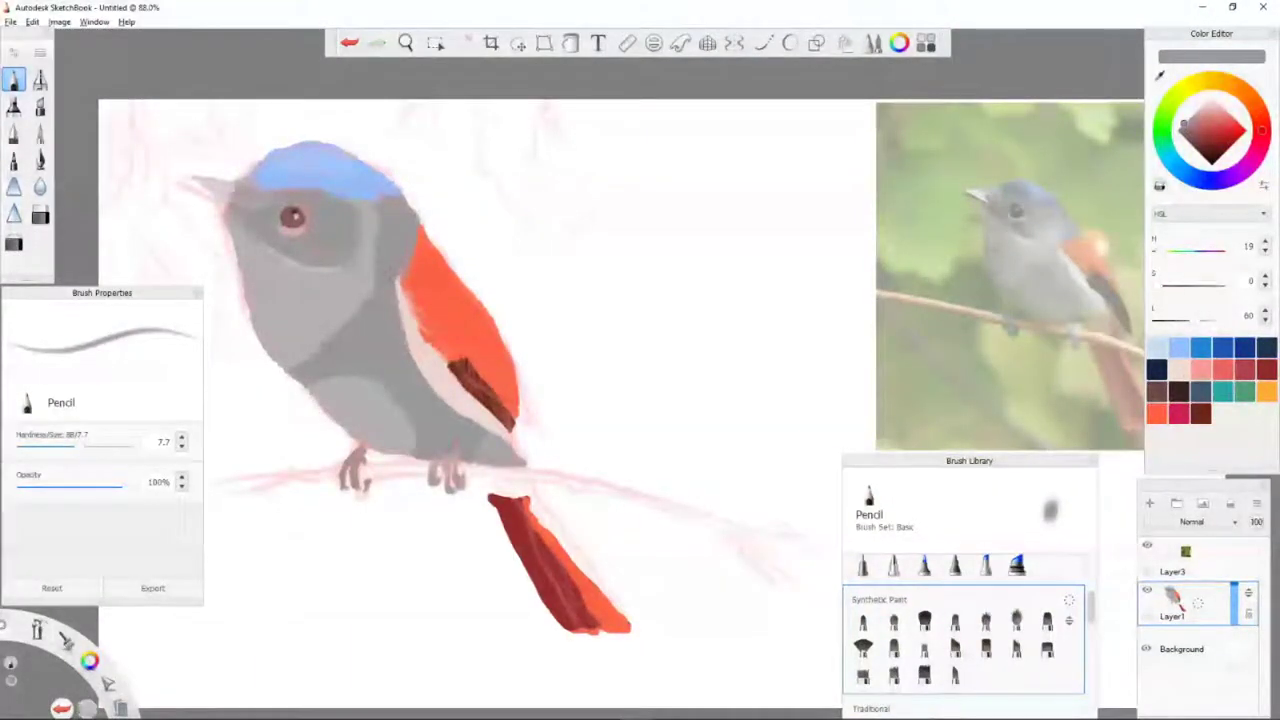
Extend the tail up to the body, adding an orange-red edge and filling its centre dark red (H 0, S 55, L 36).
alt+click(520, 524)
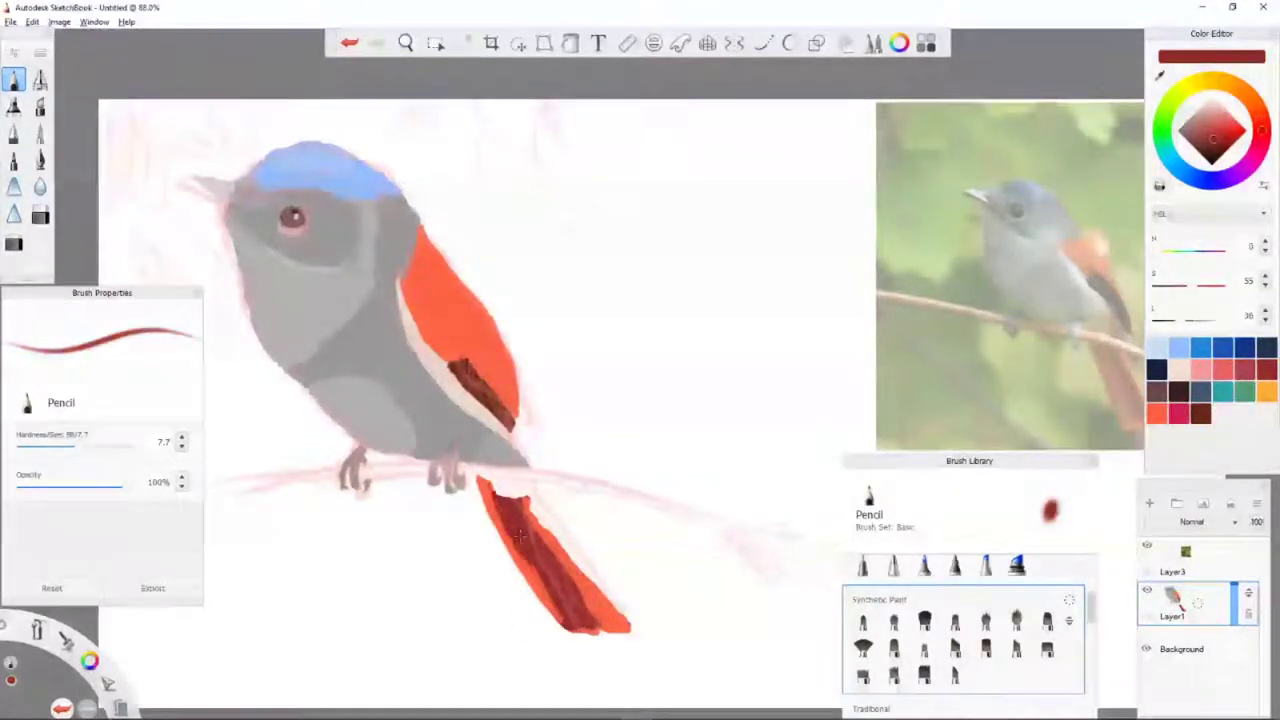
mouse_move(498, 492)
mouse_down()
mouse_move(540, 580)
mouse_move(604, 620)
mouse_up()
alt+click(528, 528)
key(ctrl+z)
drag(552, 550, 602, 622)
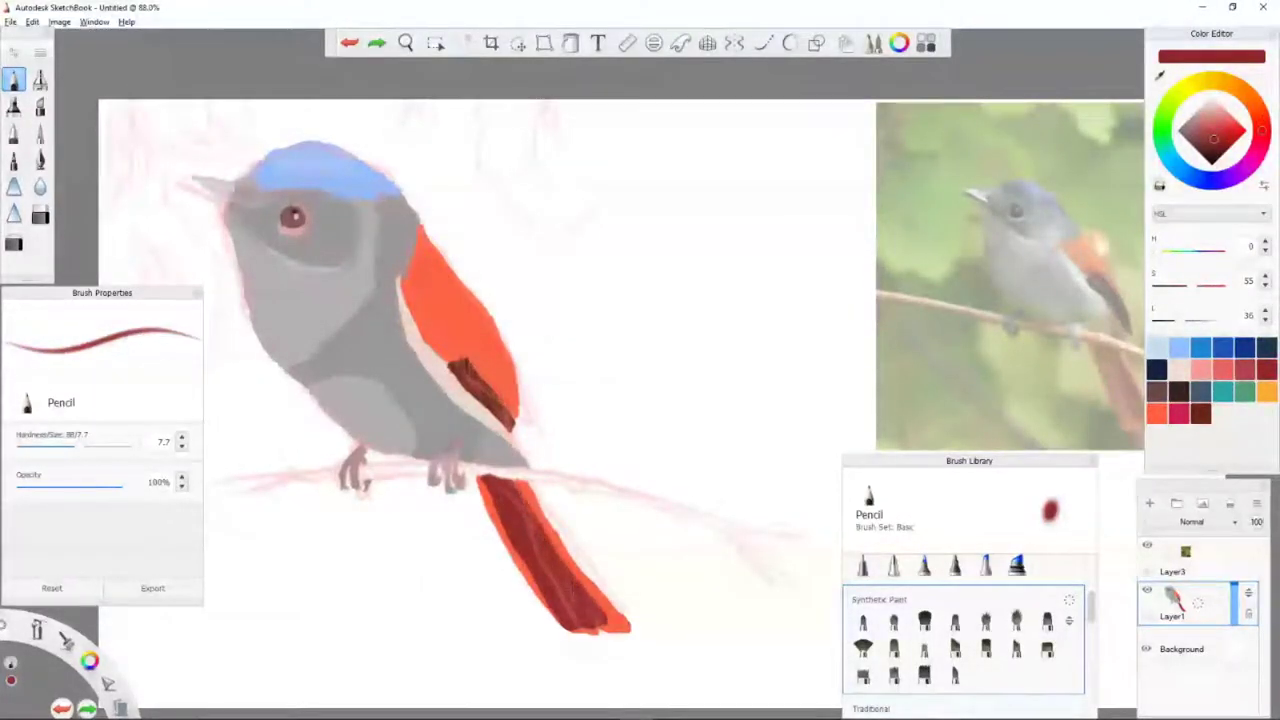
Touch up the edge of the tail with orange-red (H 9, S 97, L 62).
alt+click(615, 622)
drag(540, 588, 580, 630)
key(ctrl+z)
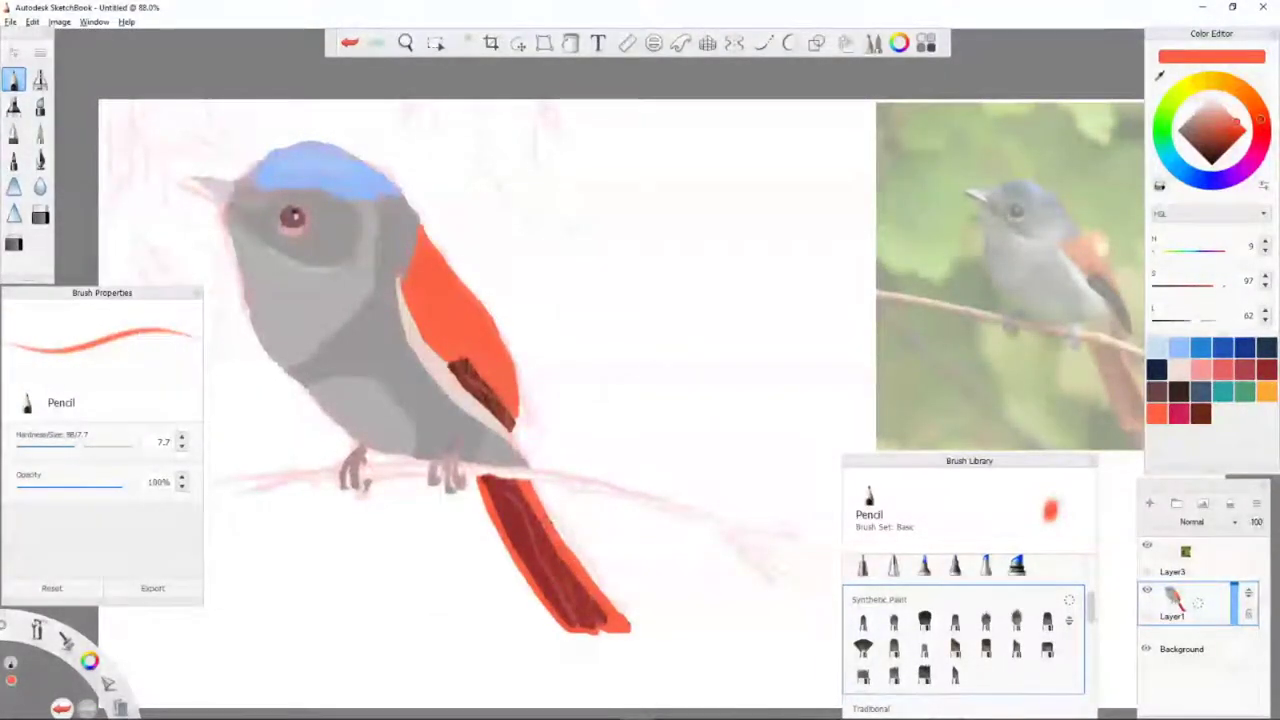
Paint the branch in peach (H 18, S 89, L 77) under the bird's feet, ending in a forked twig beyond the tail.
drag(228, 488, 440, 468)
key(ctrl+z)
alt+click(428, 451)
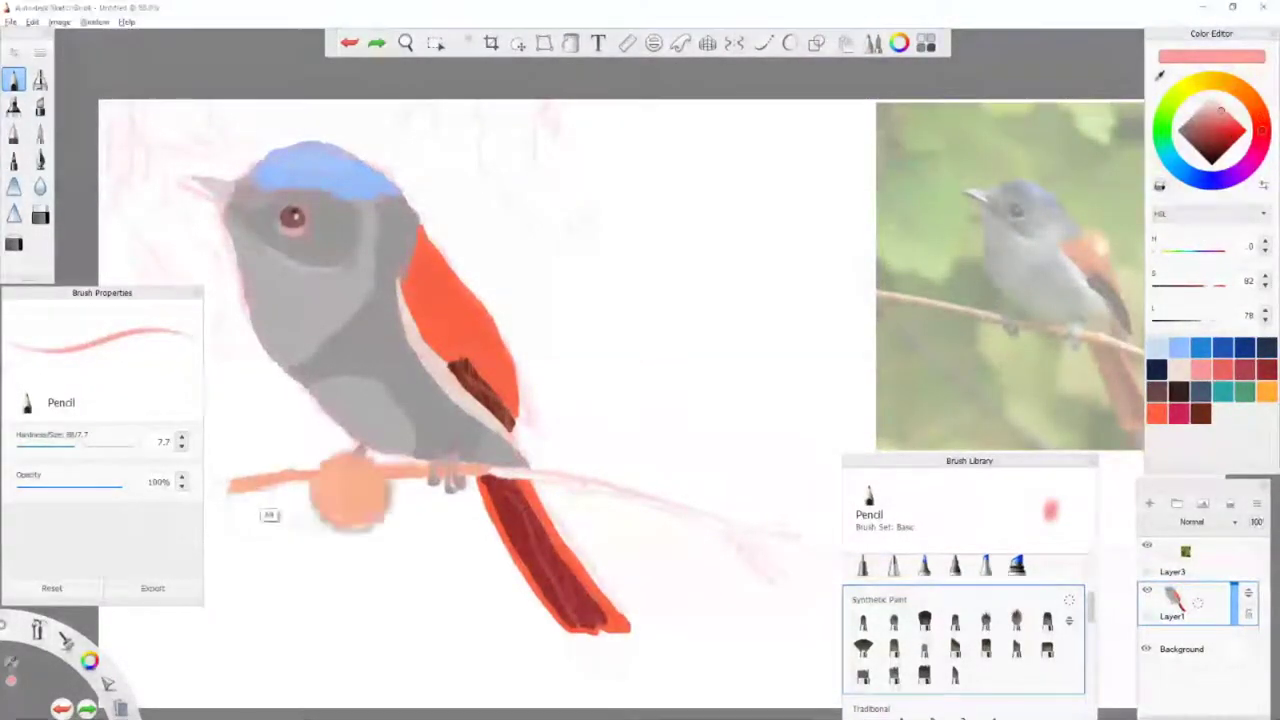
key(ctrl+z)
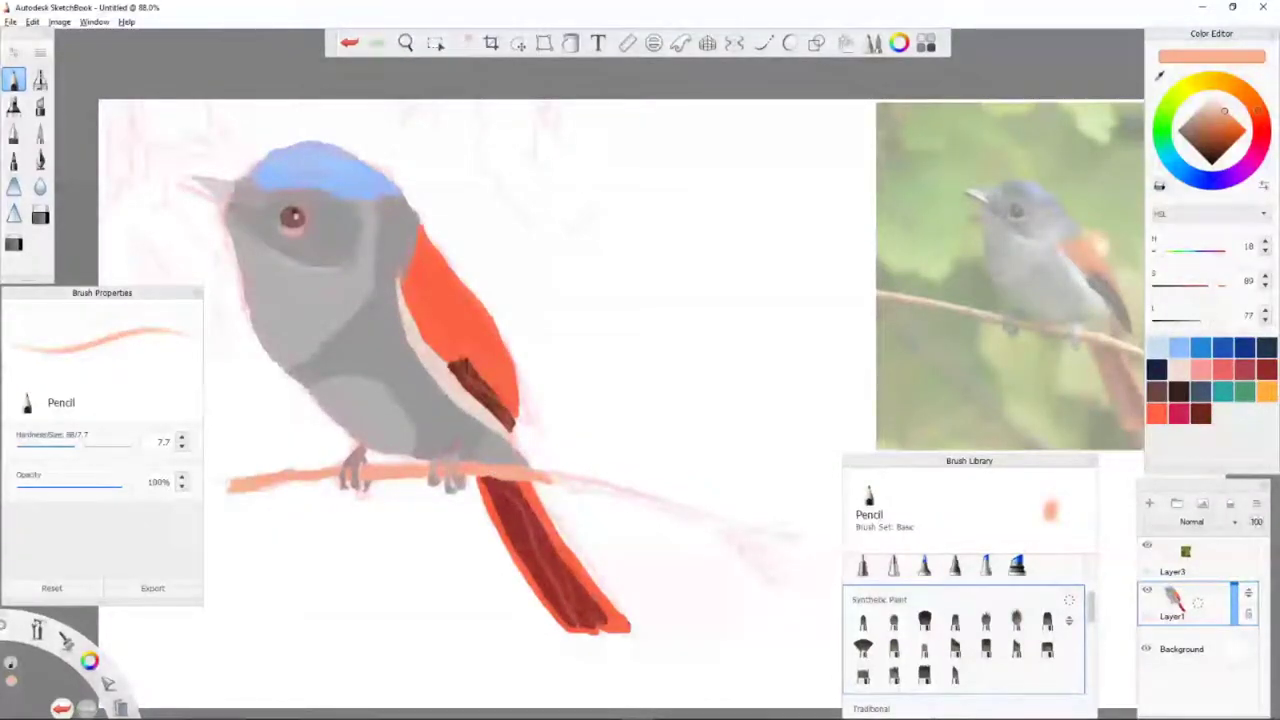
drag(600, 488, 790, 532)
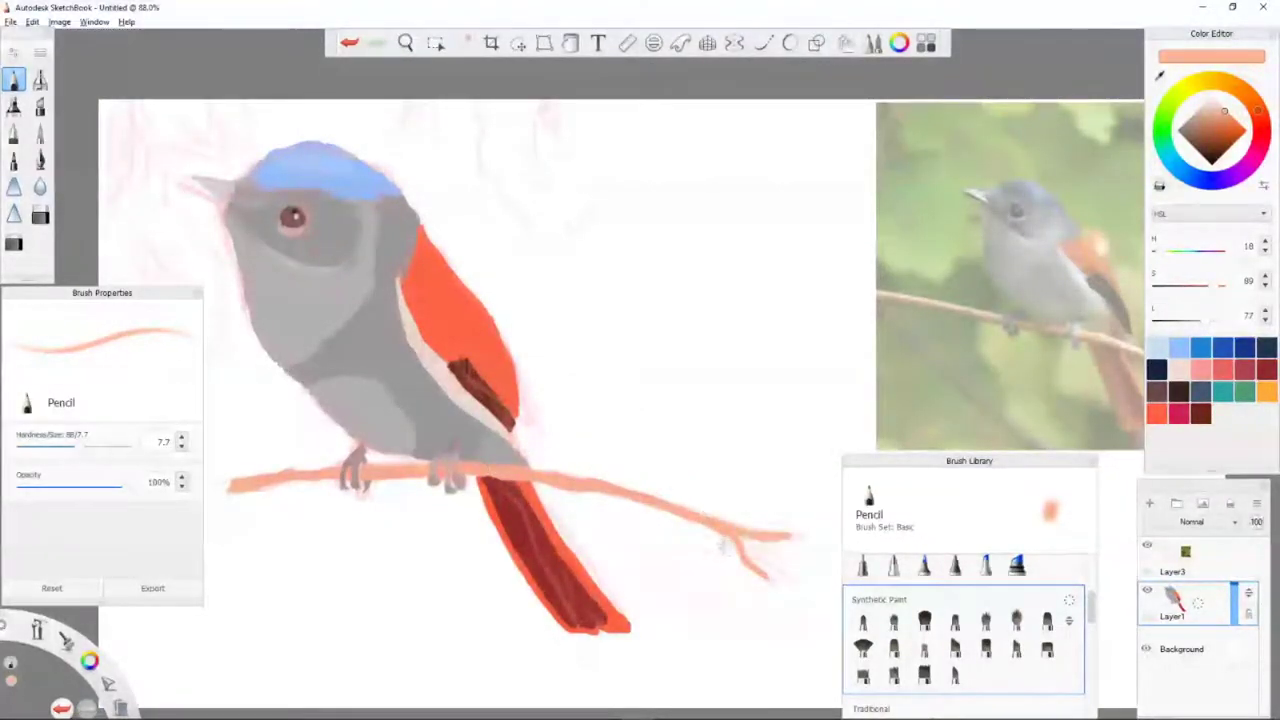
Repaint the beak in light grey (L 69) and define the beak and mouth with thin dark pencil lines.
alt+click(296, 289)
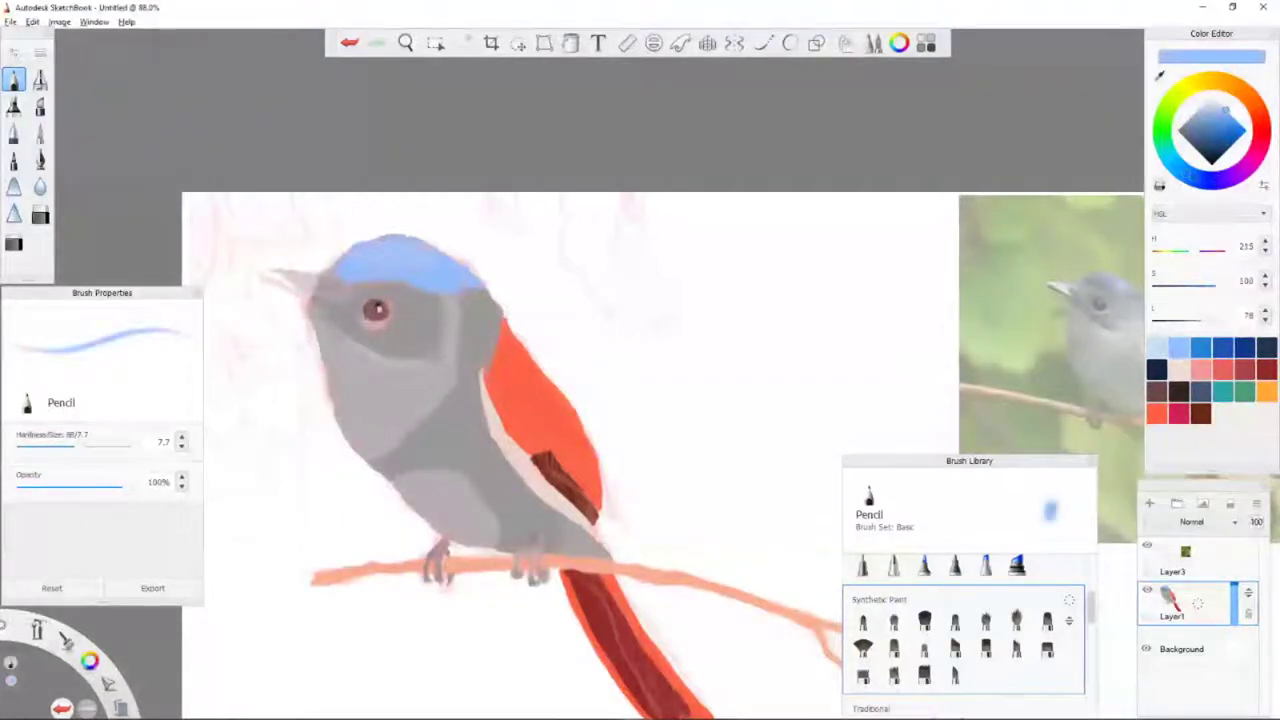
drag(312, 306, 372, 350)
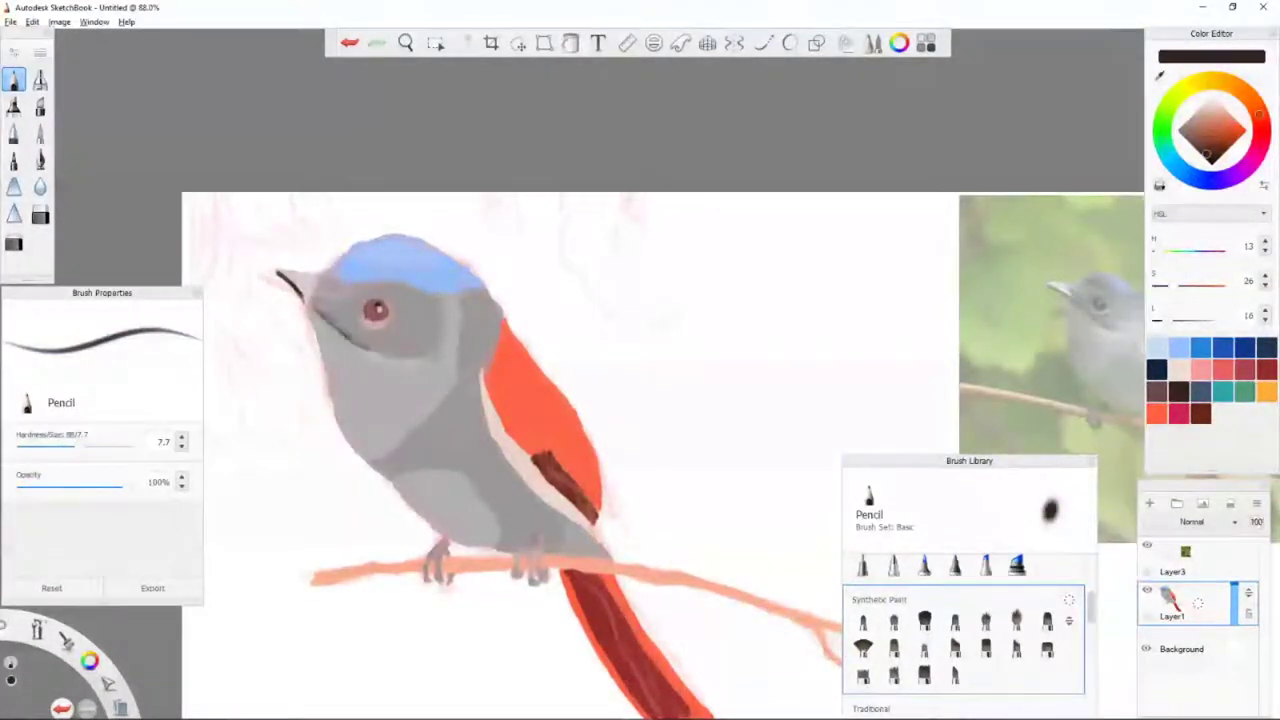
alt+click(285, 276)
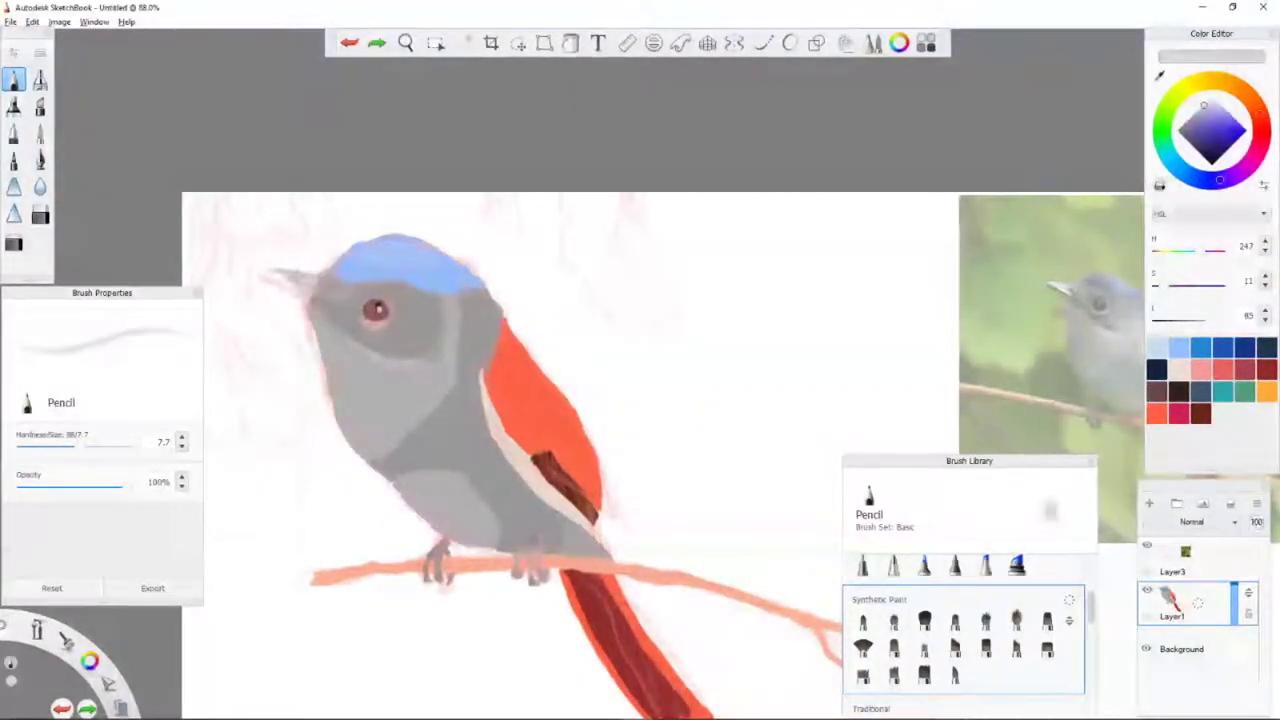
alt+click(305, 288)
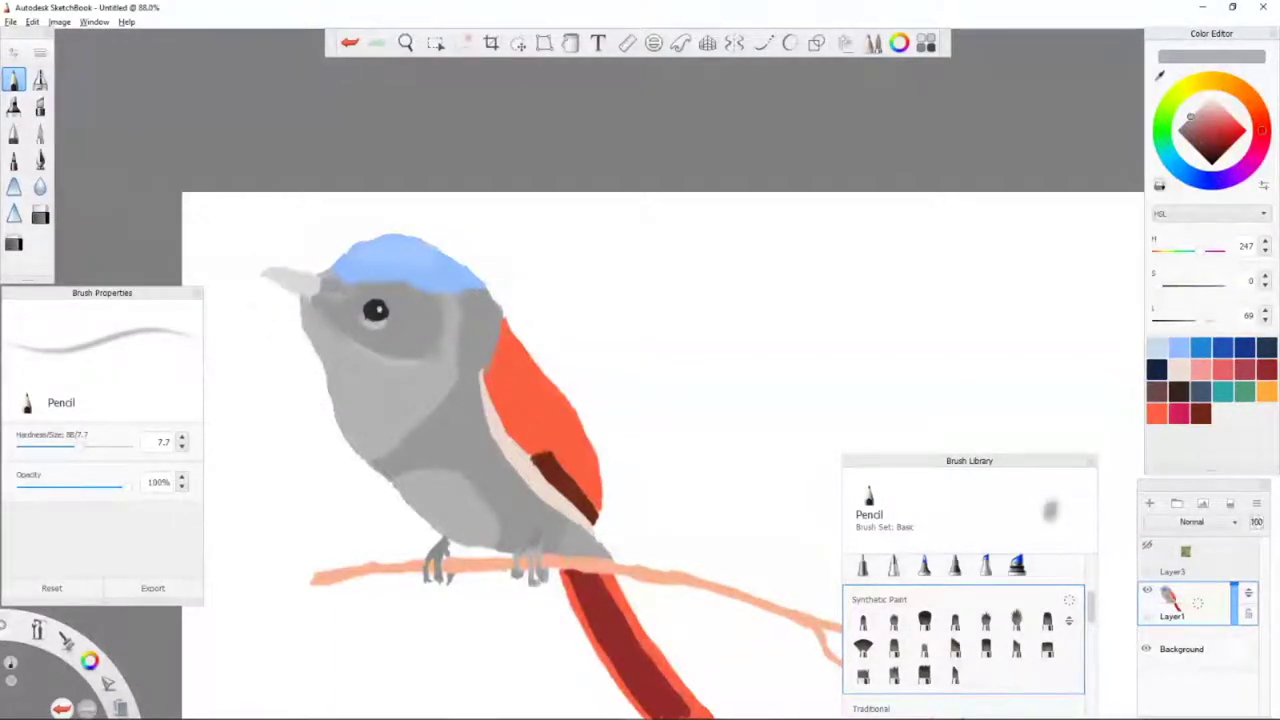
key(e)
key(e)
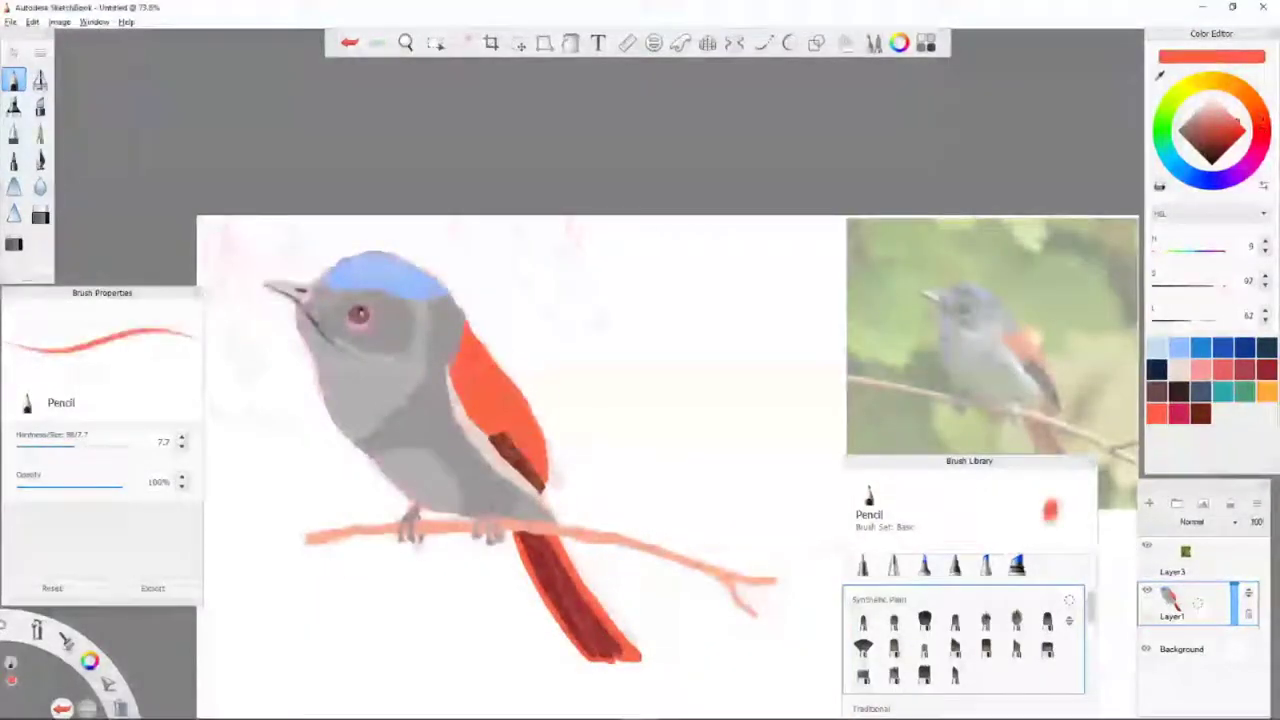
Soften the tone transitions in the grey plumage and the dark red tail with the Synthetic Fan Brush, using size 16.9 for finer areas.
click(863, 647)
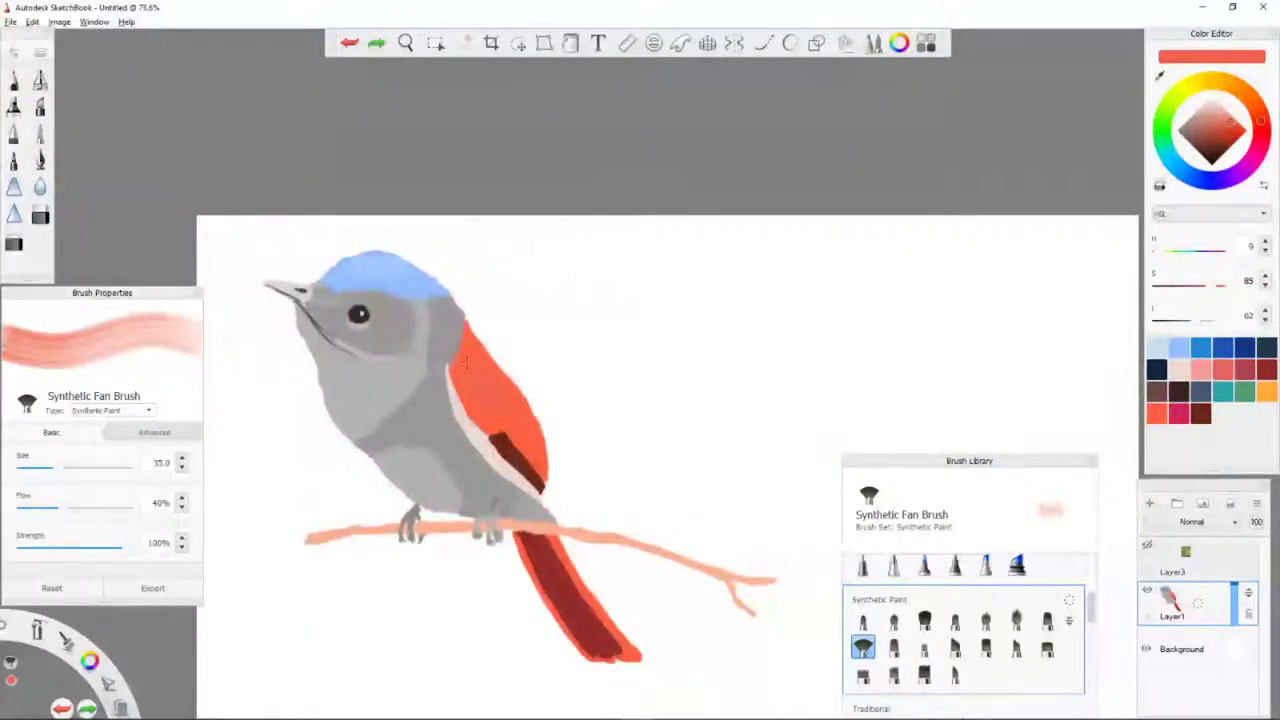
alt+click(376, 391)
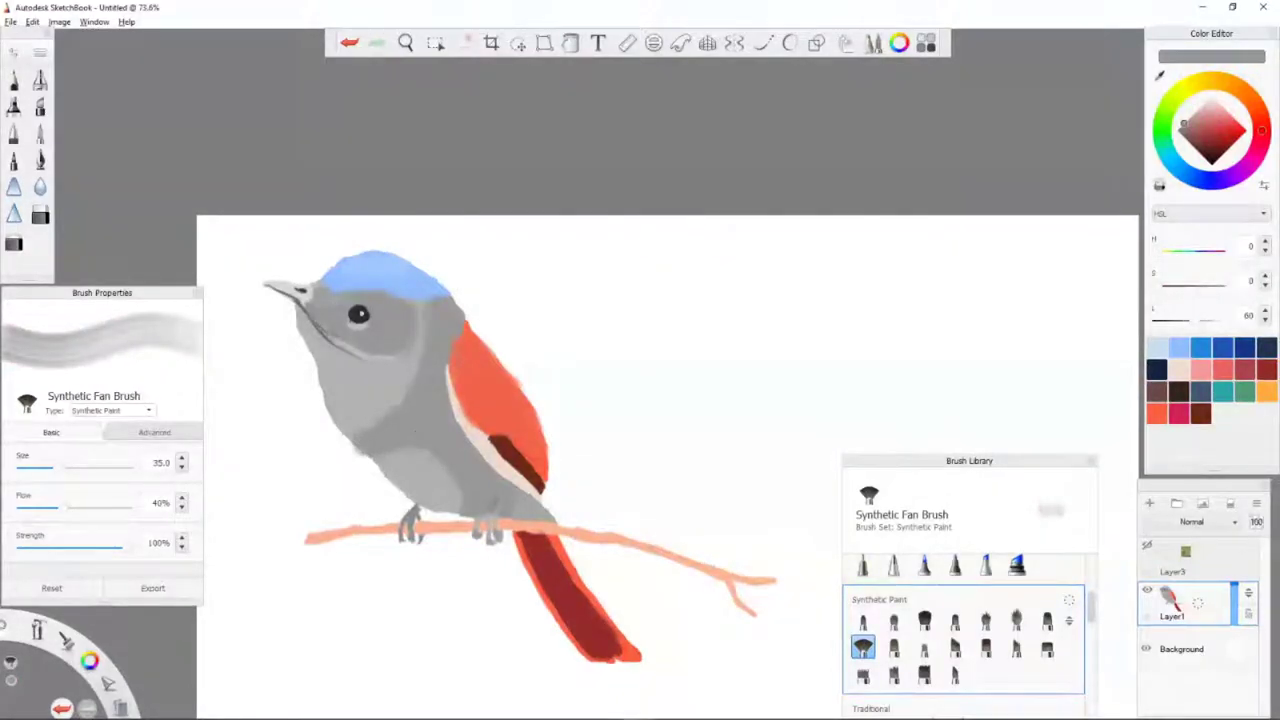
drag(424, 458, 456, 498)
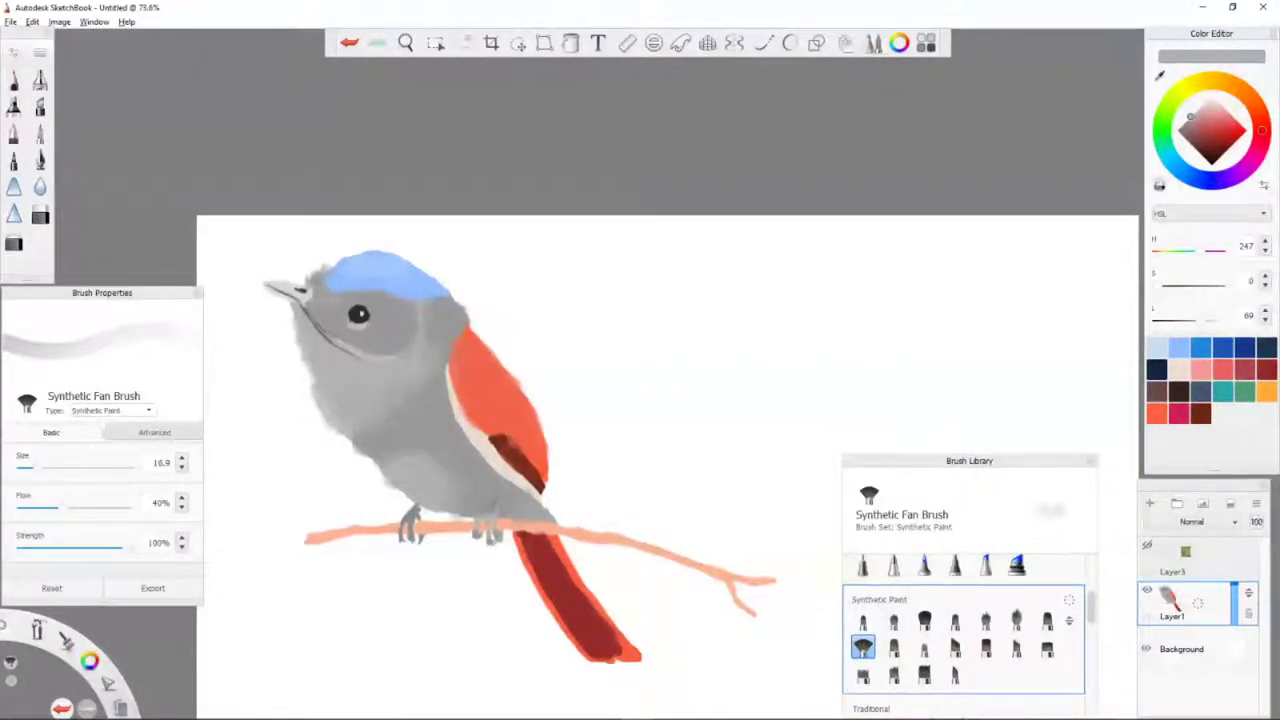
alt+click(551, 571)
mouse_move(534, 550)
mouse_down()
mouse_move(586, 630)
mouse_move(562, 614)
mouse_up()
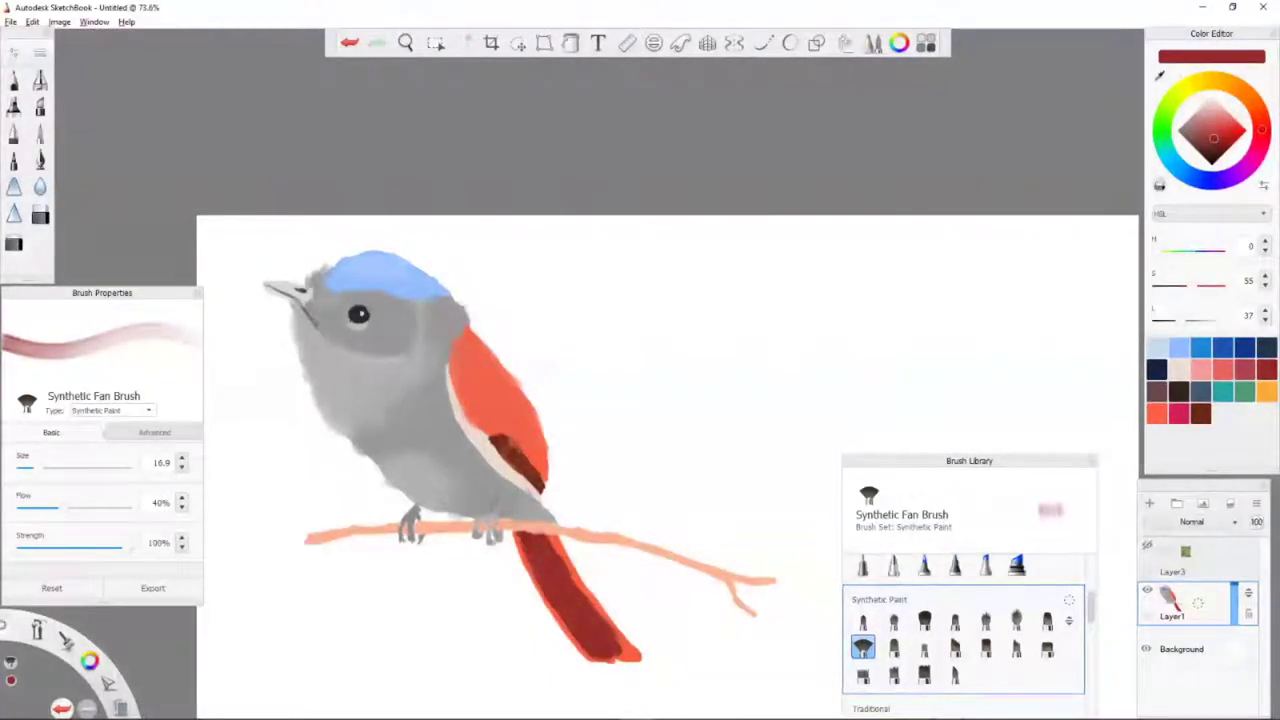
Erase the rough edges at the forehead and trim the top of the blue crown with the Hard Eraser at size 13.
alt+click(292, 394)
key(e)
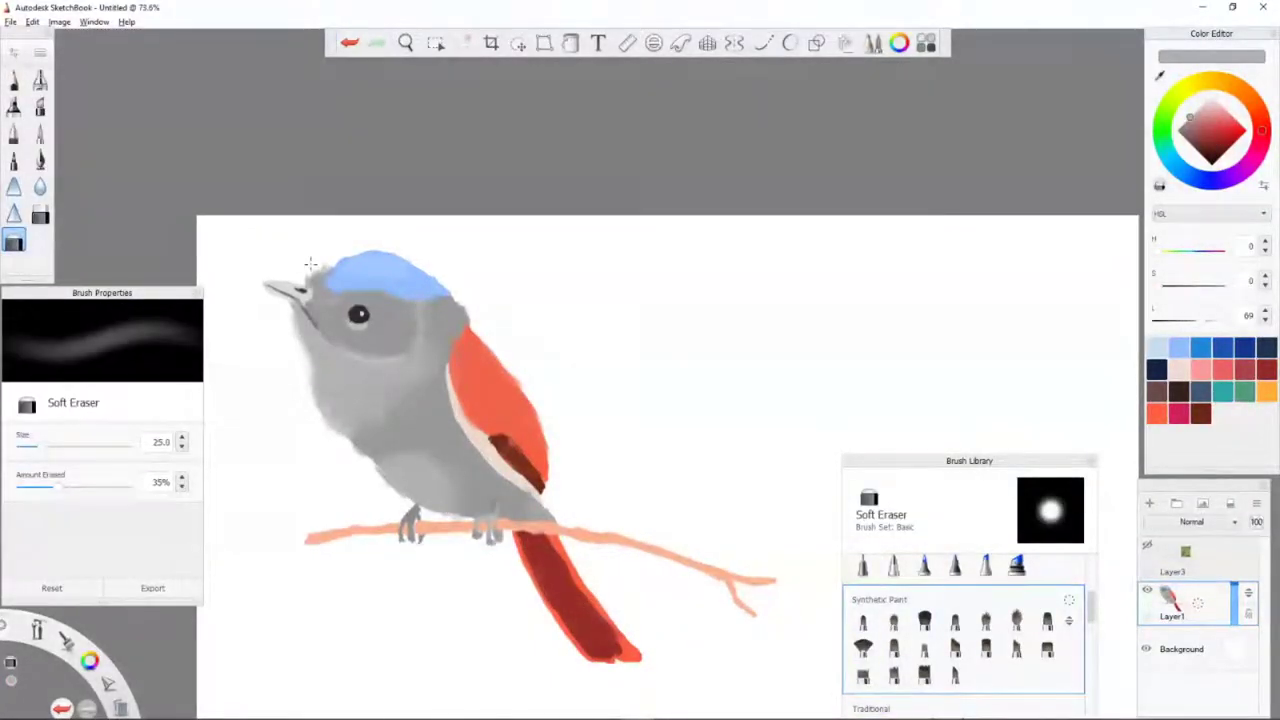
key(e)
drag(360, 247, 410, 262)
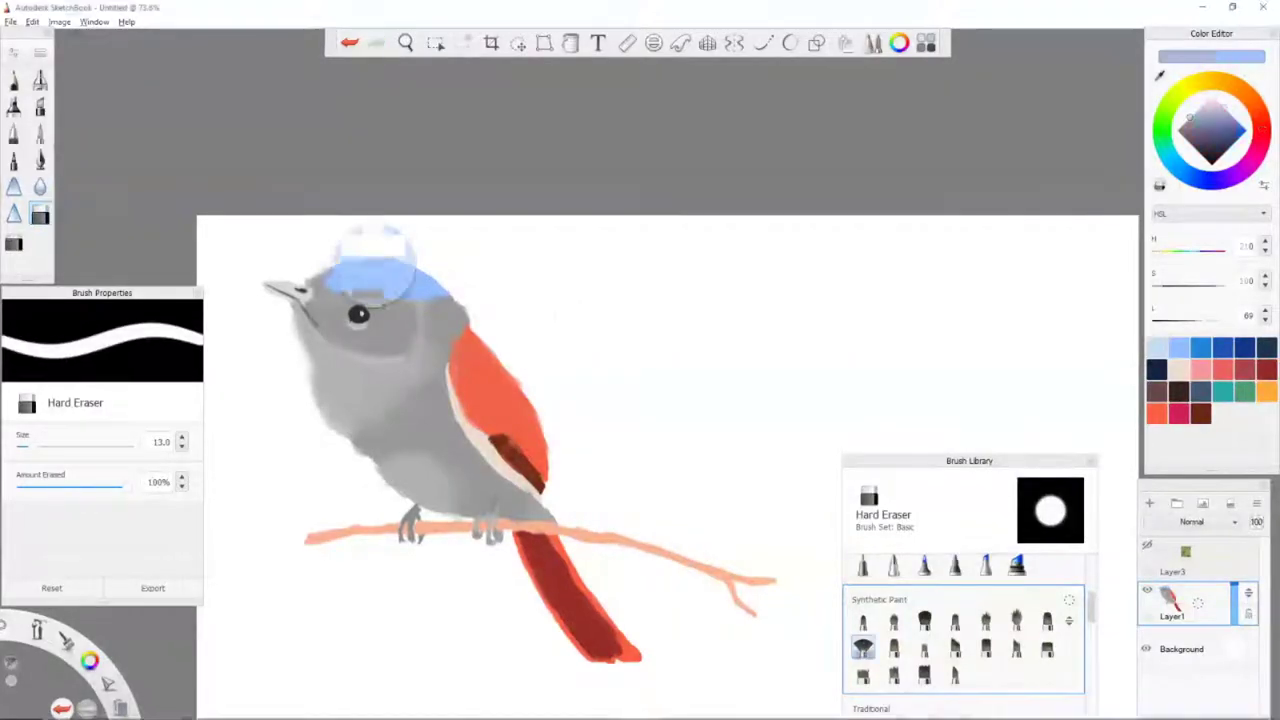
alt+click(385, 272)
Refine the eye in dark grey (L 17) and fade out the branch ends and tail tip with the Soft Eraser.
key(b)
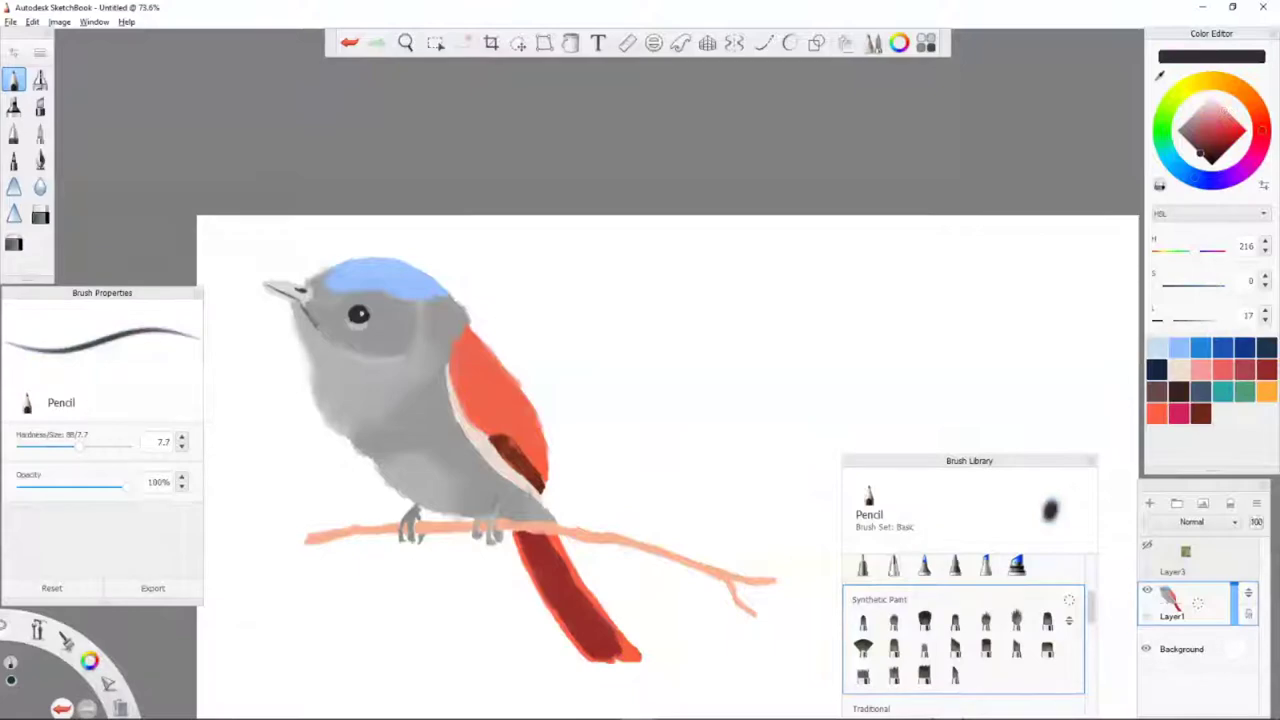
key(e)
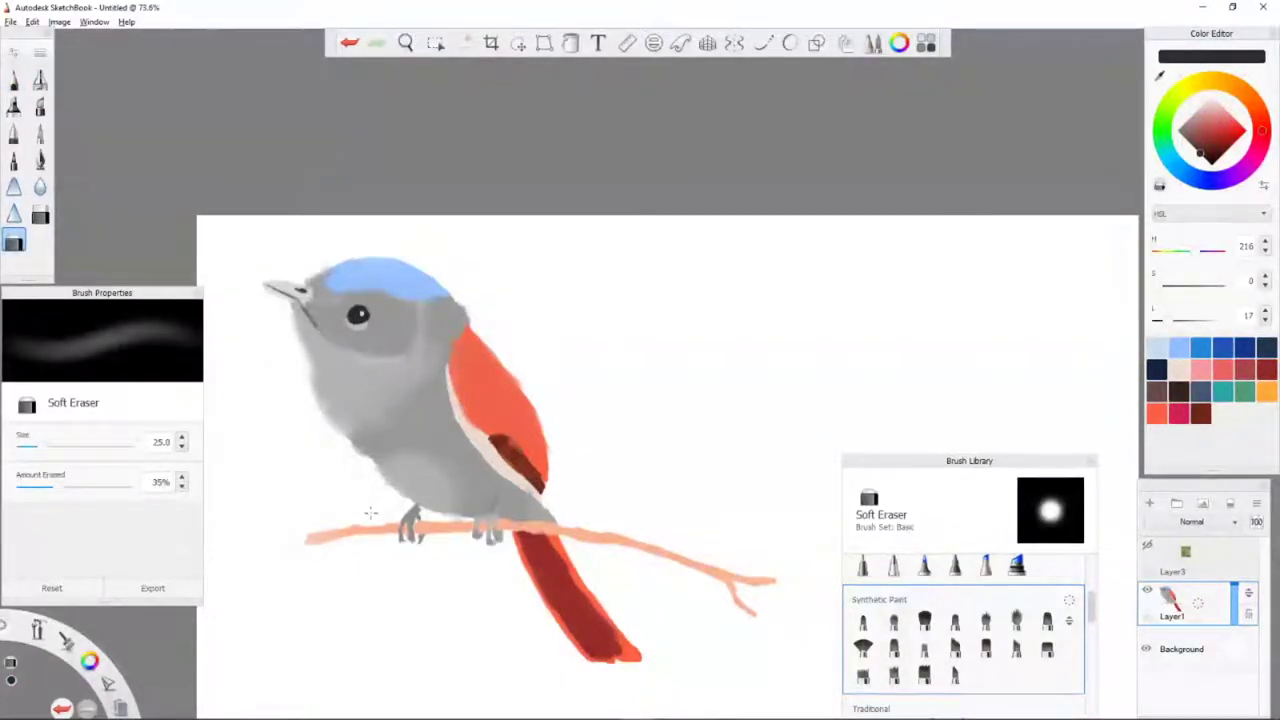
mouse_move(599, 680)
mouse_down()
mouse_move(610, 640)
mouse_move(605, 655)
mouse_move(668, 694)
mouse_up()
Soften the orange-red wing and the beige strip (H 19, S 46, L 88) with the Synthetic Soft Flat Brush 2.
alt+click(515, 457)
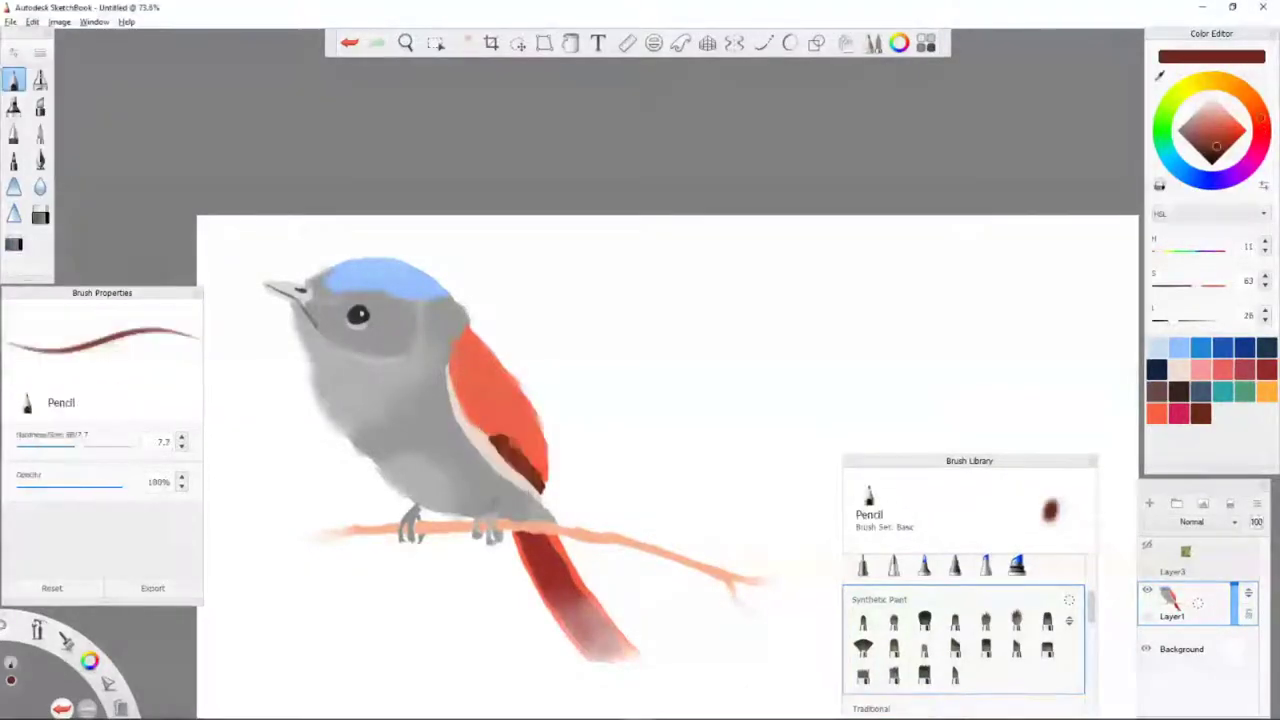
click(1016, 647)
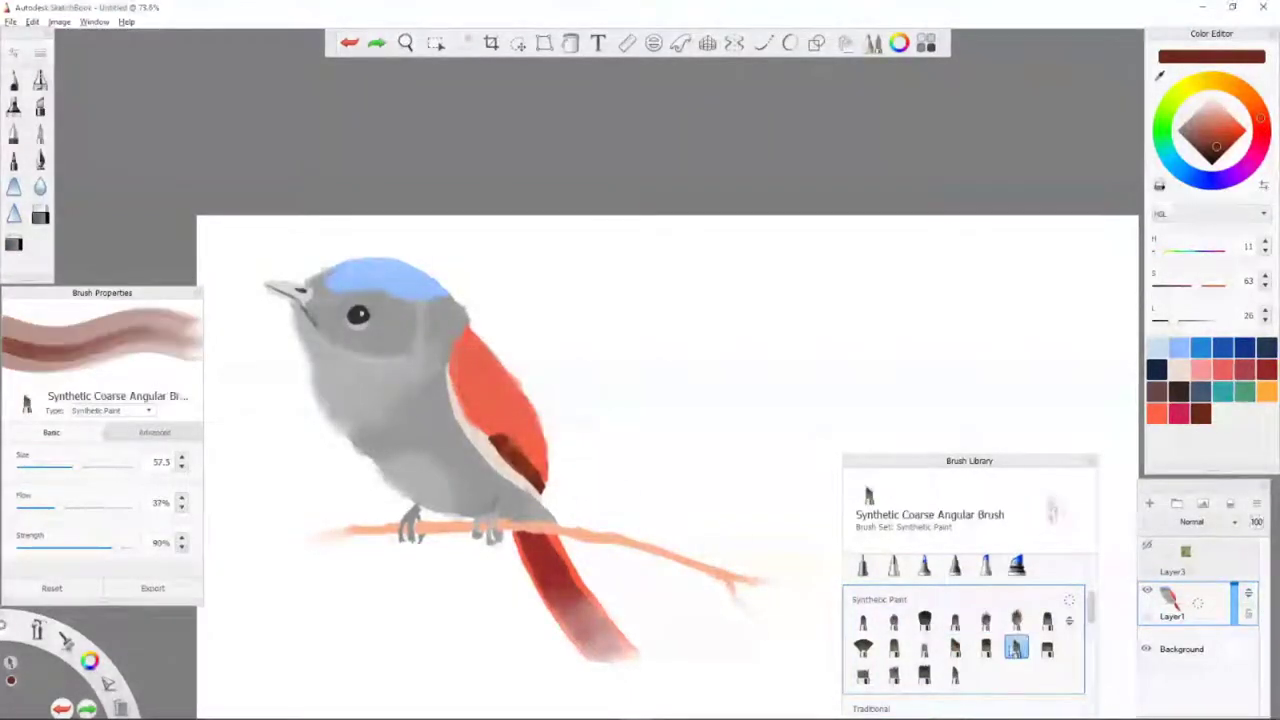
alt+click(496, 390)
click(924, 647)
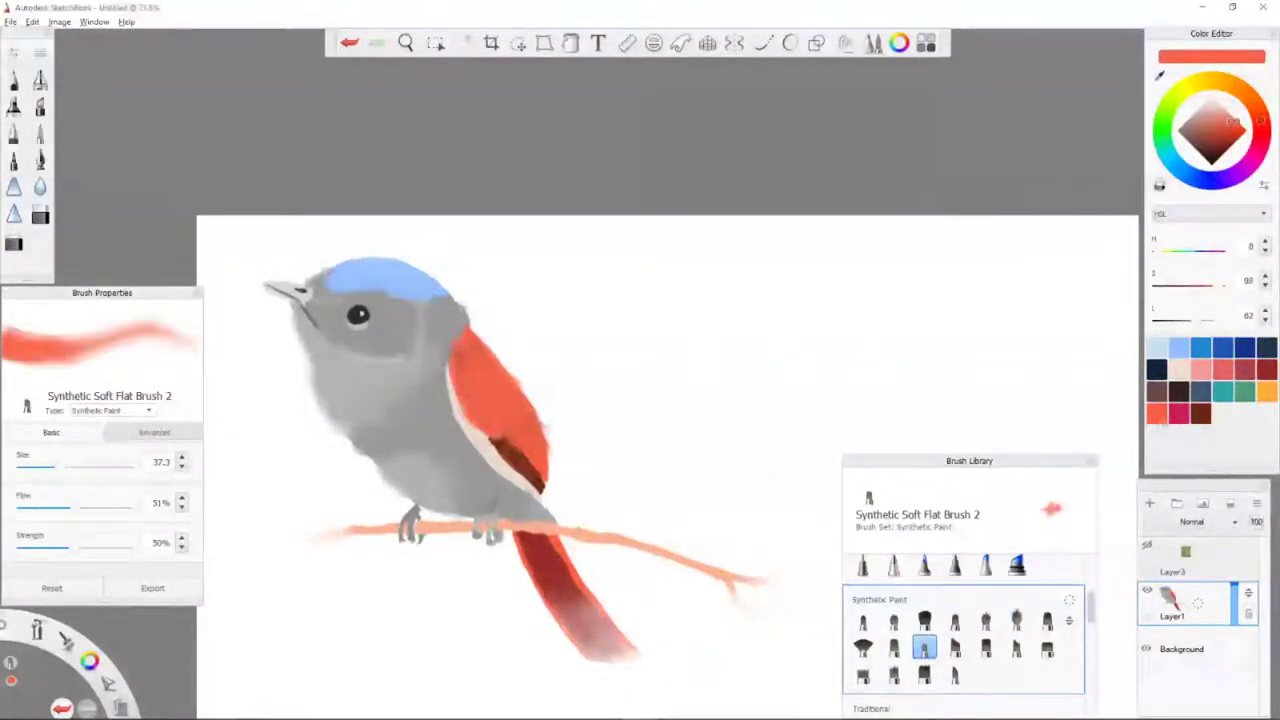
alt+click(452, 405)
drag(442, 368, 472, 442)
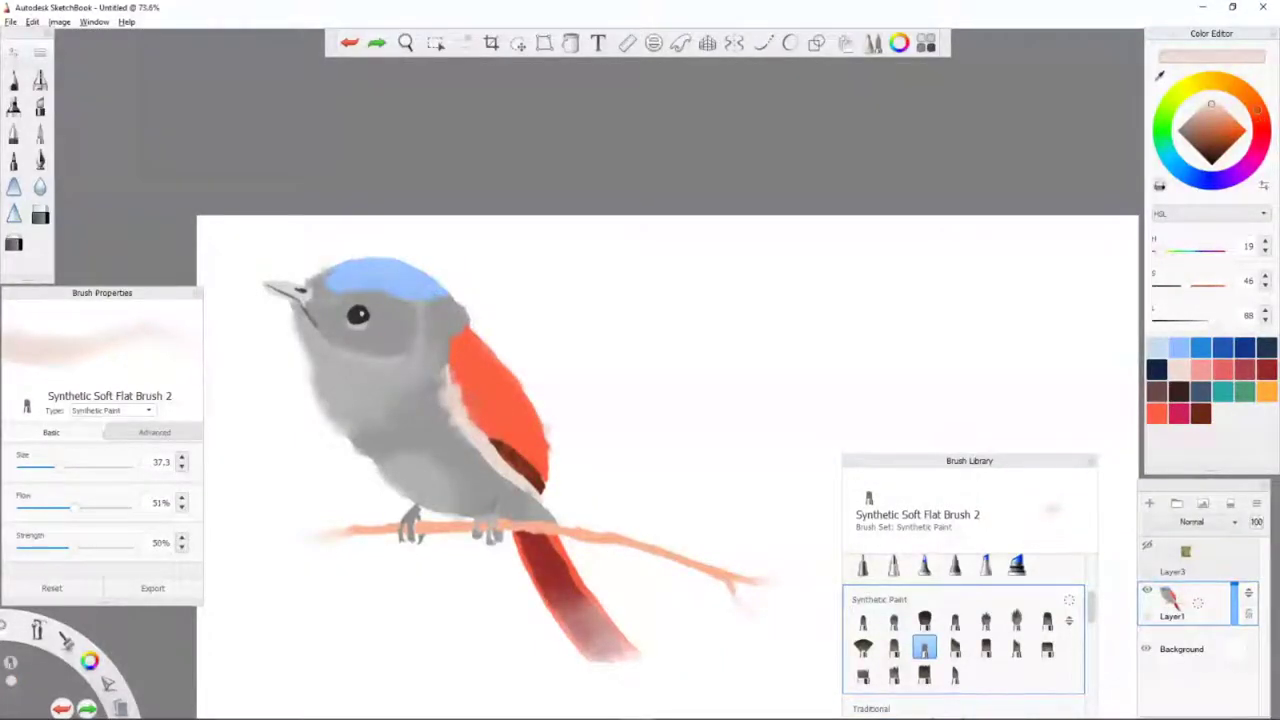
Extend the blue crown (H 216, S 100, L 81) over the forehead and smudge the plumage edges with the Blending and Wash brushes.
key(p)
alt+click(354, 285)
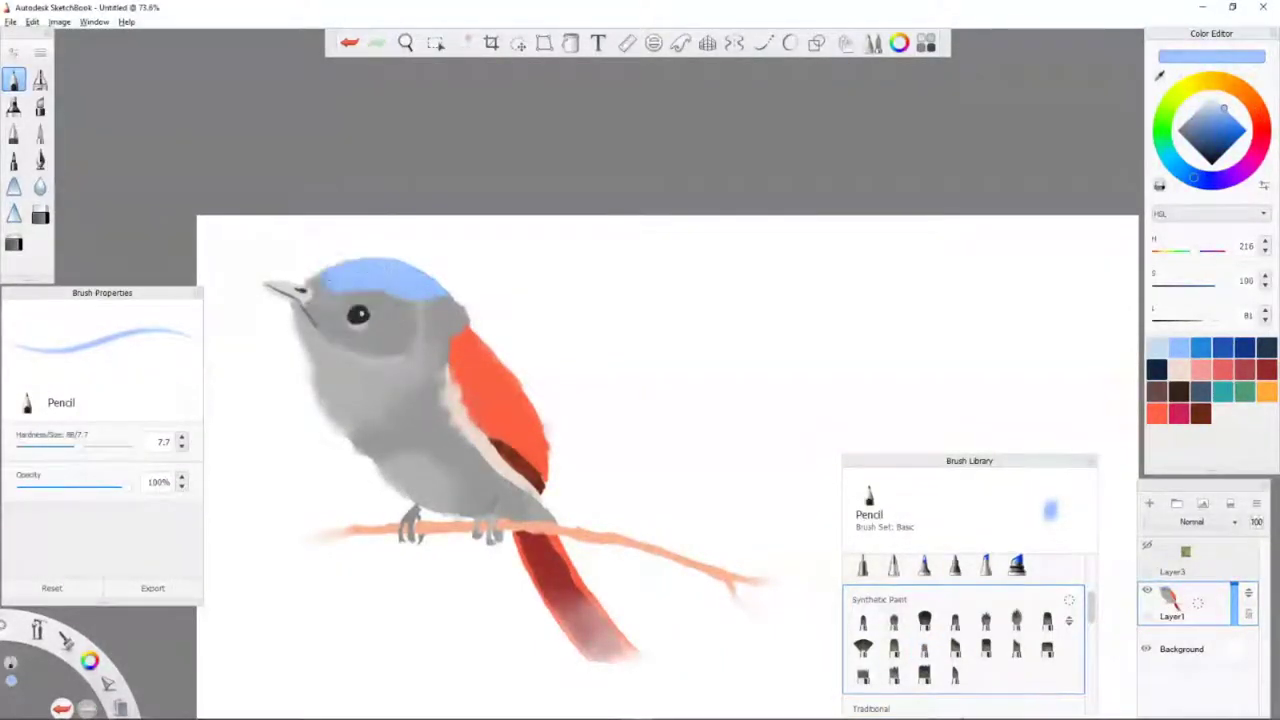
scroll(963, 640, down, 5)
click(860, 556)
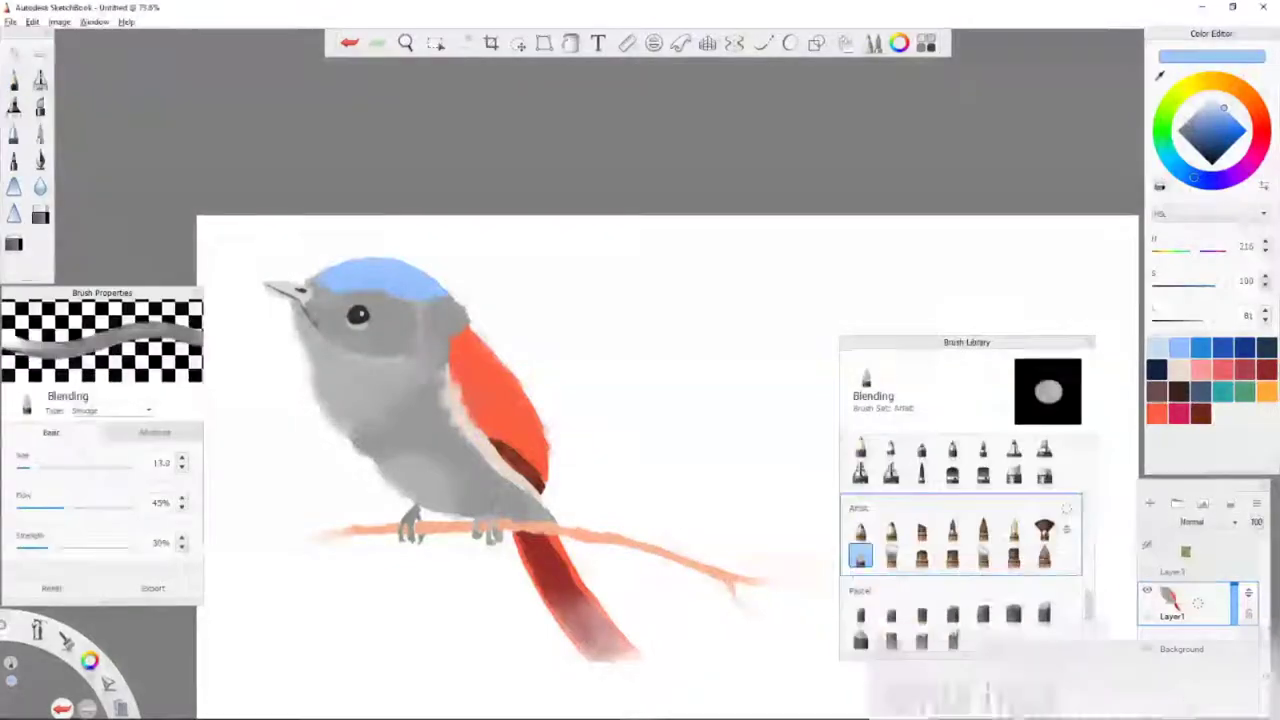
key(ctrl+z)
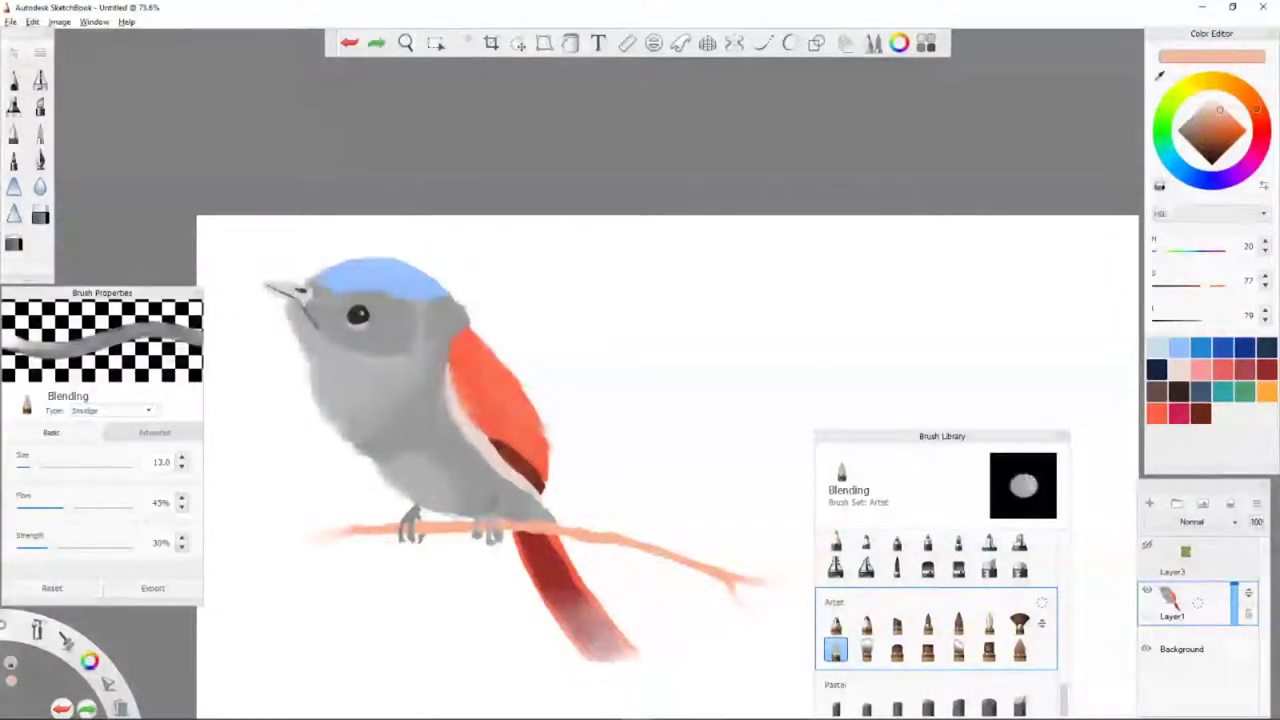
click(958, 650)
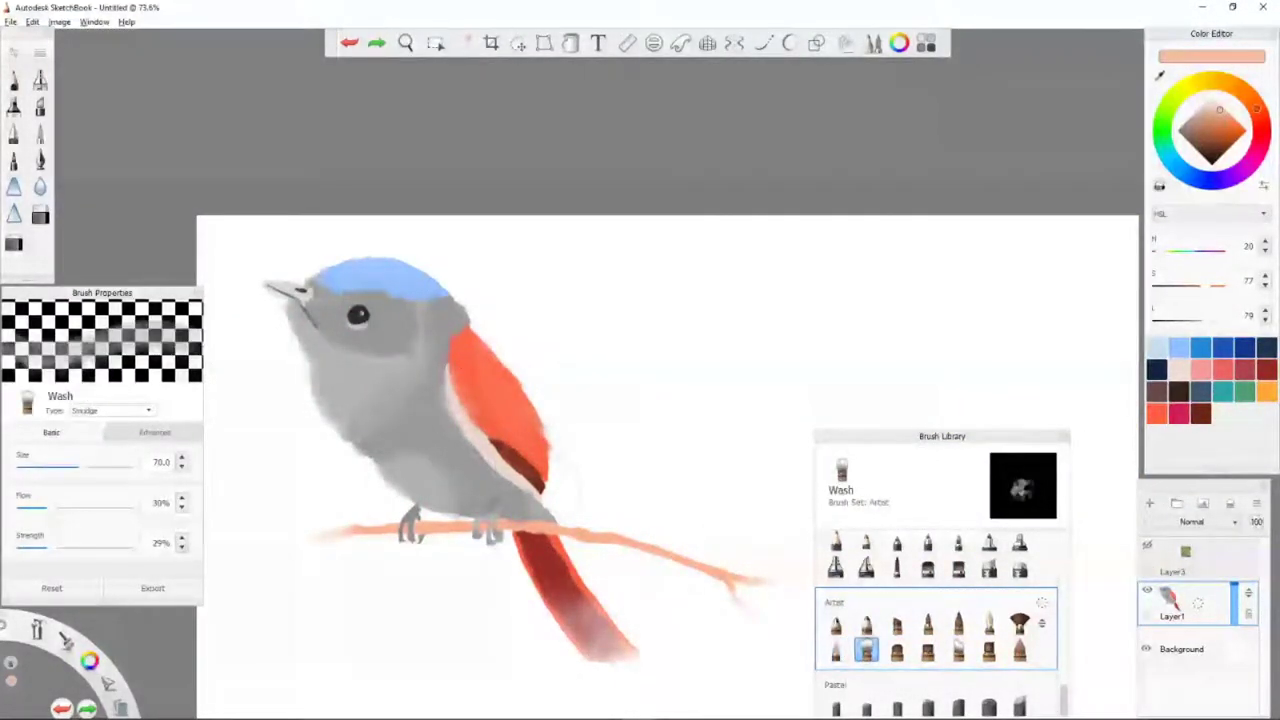
drag(312, 355, 308, 410)
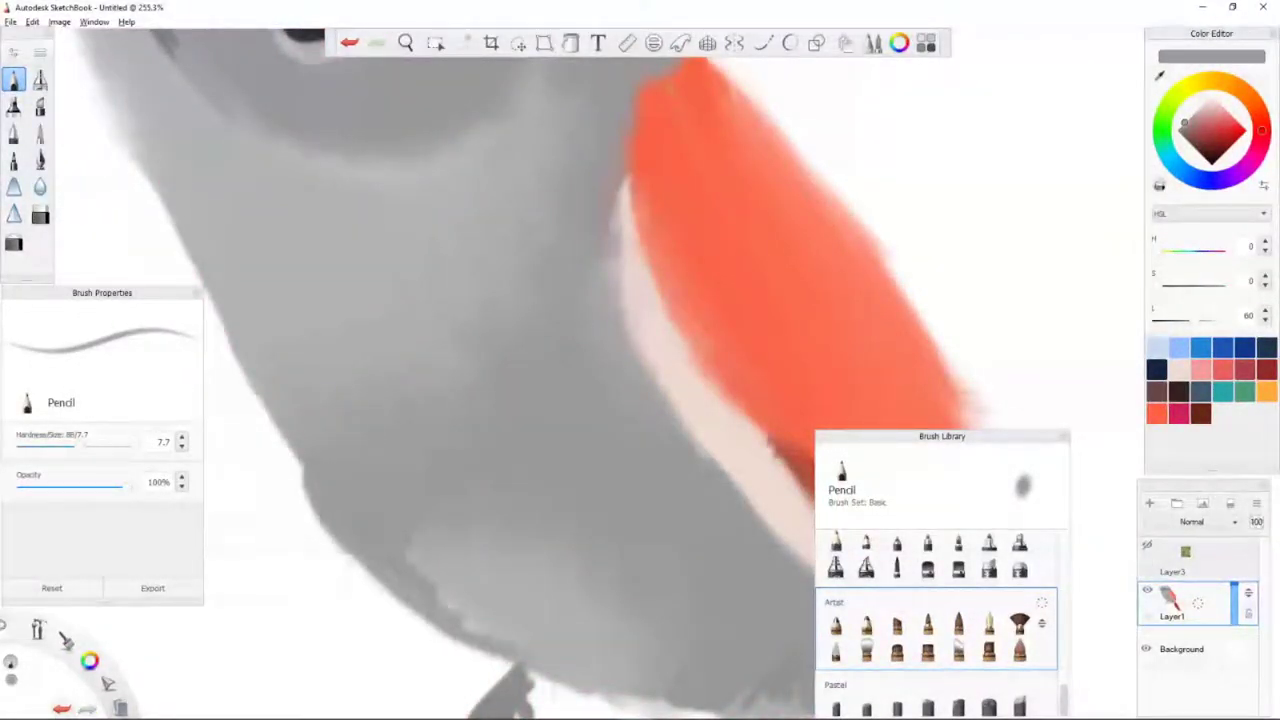
Airbrush green leaves around the head and a thin curved vine behind the back on a new layer beneath the bird.
scroll(480, 380, down, 5)
scroll(480, 380, up, 5)
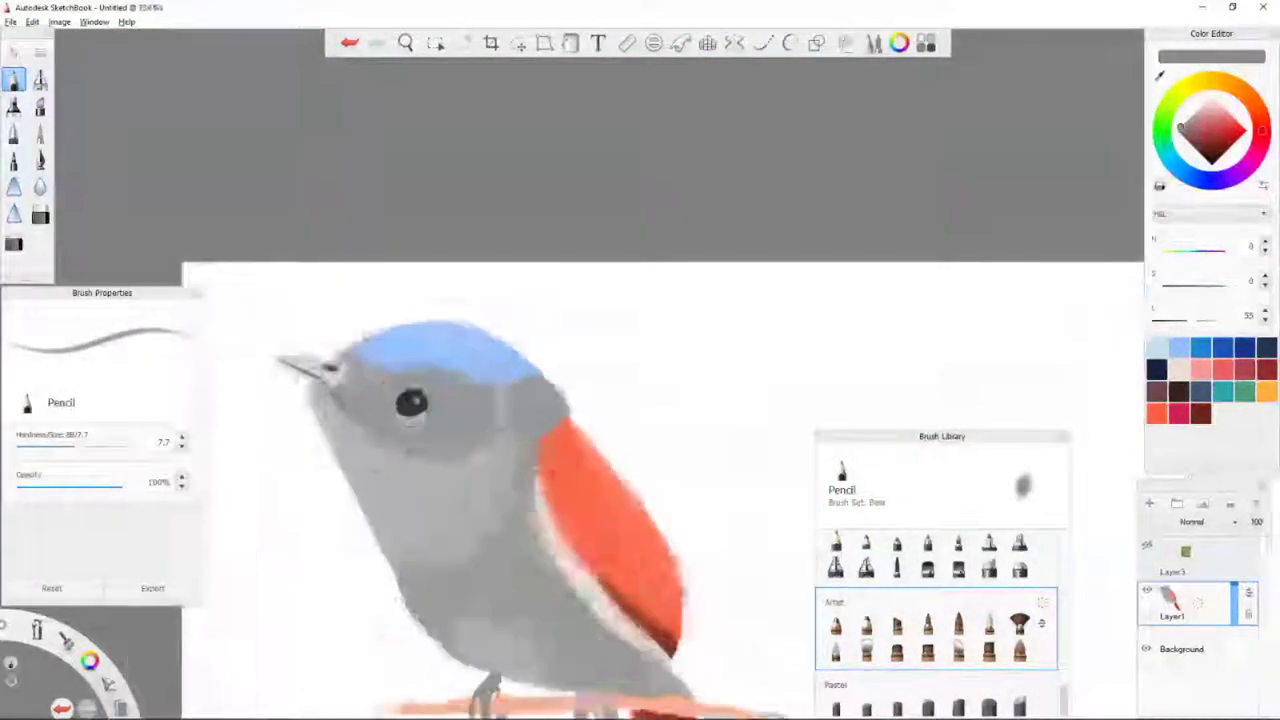
scroll(600, 380, down, 5)
scroll(600, 380, up, 6)
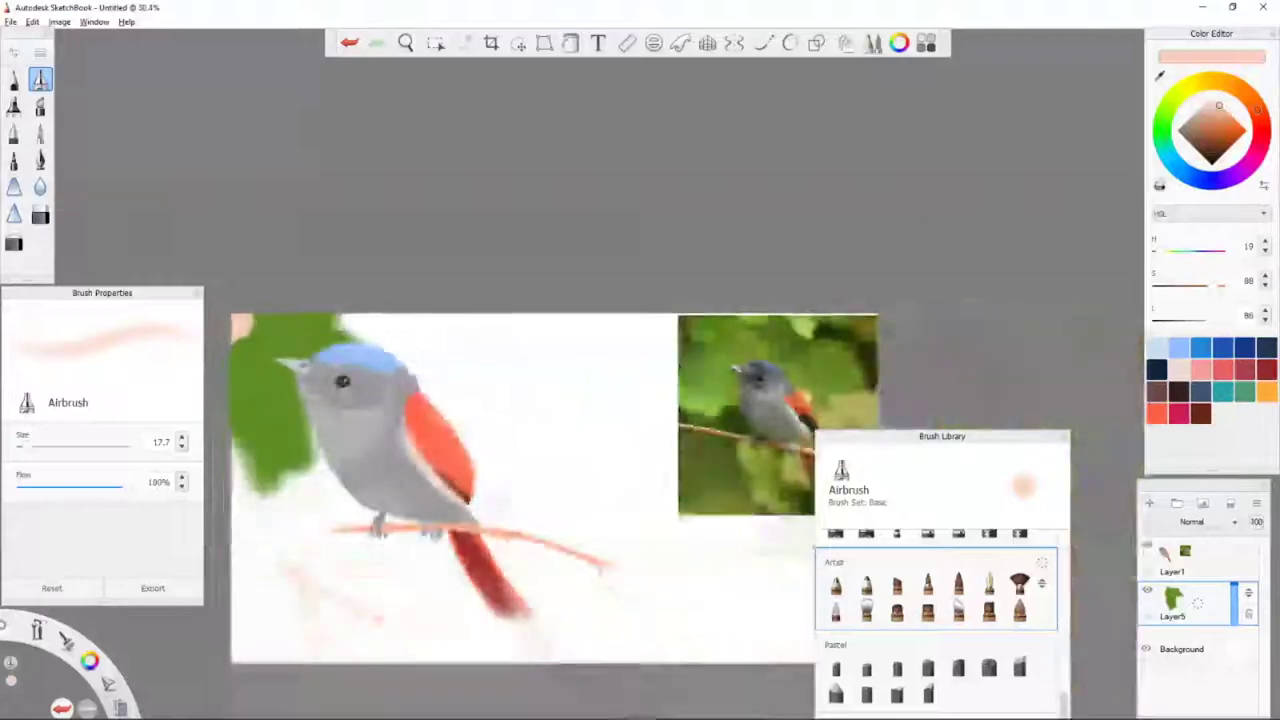
mouse_move(438, 345)
mouse_down()
mouse_move(442, 328)
mouse_move(346, 324)
mouse_move(544, 398)
mouse_up()
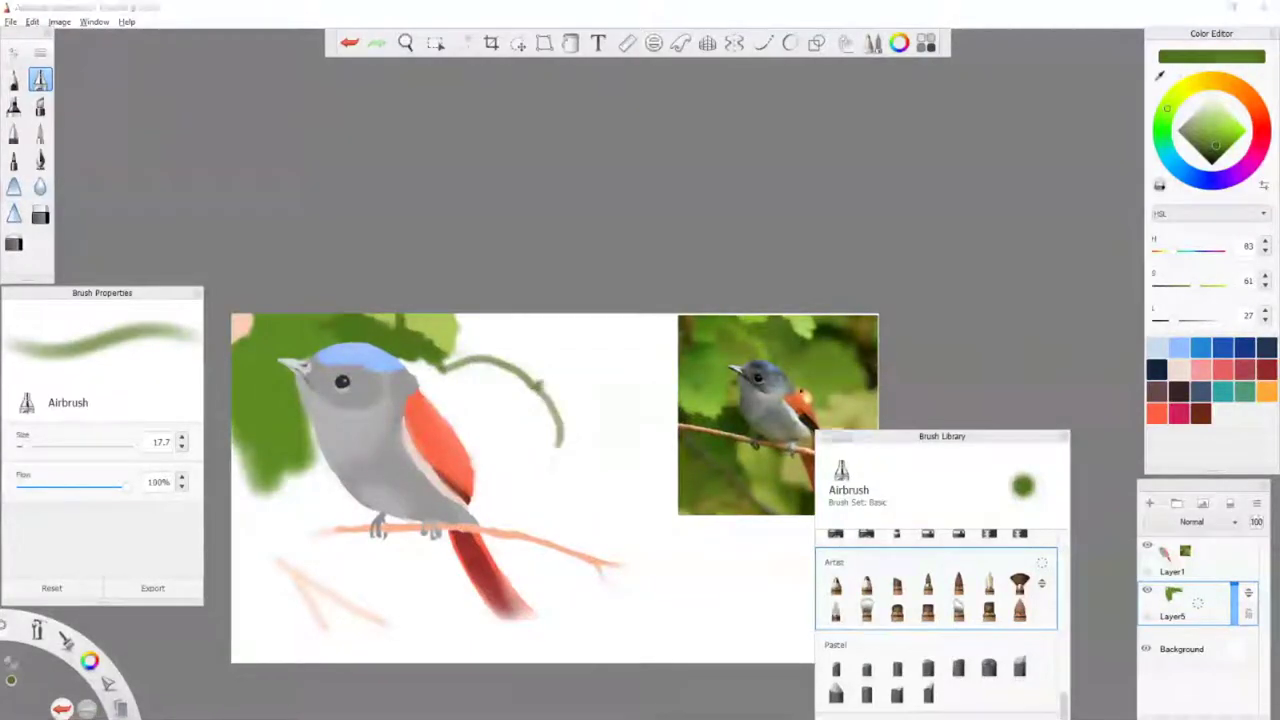
Airbrush a large light olive leaf (H 63, S 39, L 58) behind the tail and add a brown twig (H 38, S 36, L 39).
drag(512, 445, 572, 438)
drag(480, 457, 453, 436)
mouse_move(465, 495)
mouse_down()
mouse_move(520, 460)
mouse_move(490, 437)
mouse_up()
drag(392, 512, 390, 508)
mouse_move(515, 575)
mouse_down()
mouse_move(560, 545)
mouse_move(540, 430)
mouse_move(545, 530)
mouse_move(520, 468)
mouse_up()
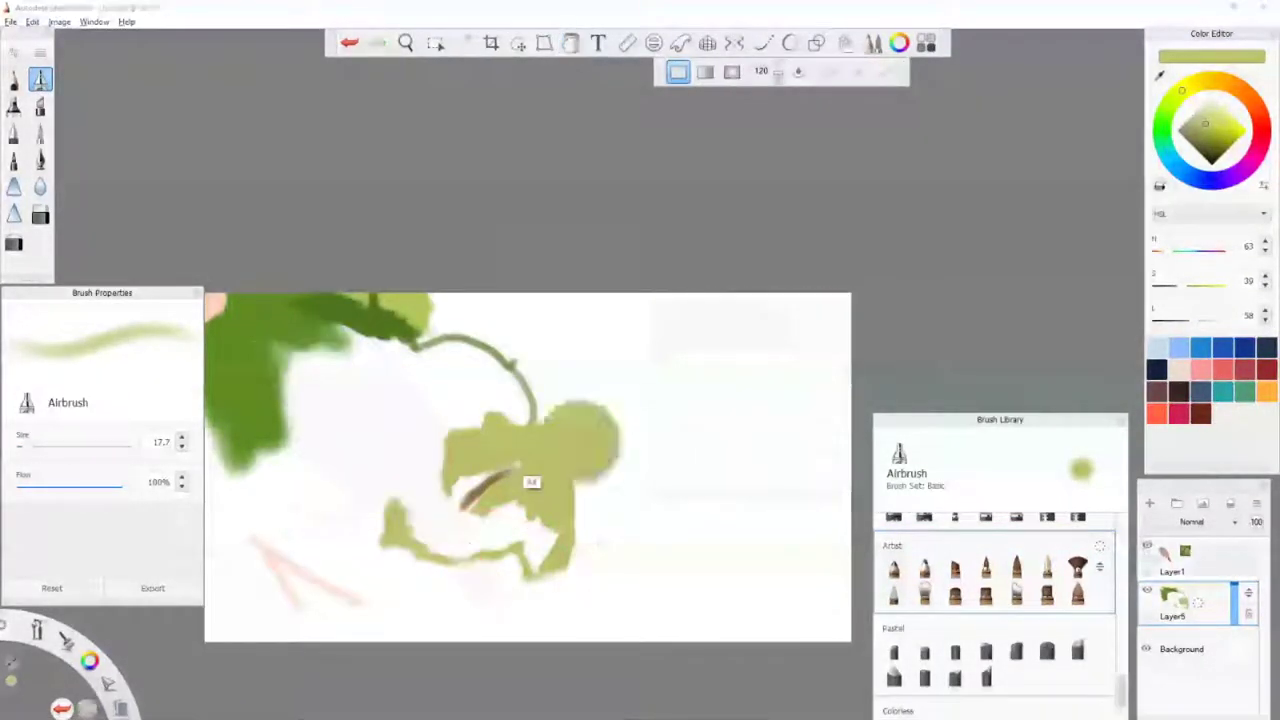
mouse_move(452, 562)
mouse_down()
mouse_move(510, 520)
mouse_move(430, 530)
mouse_up()
alt+click(492, 483)
drag(520, 465, 484, 495)
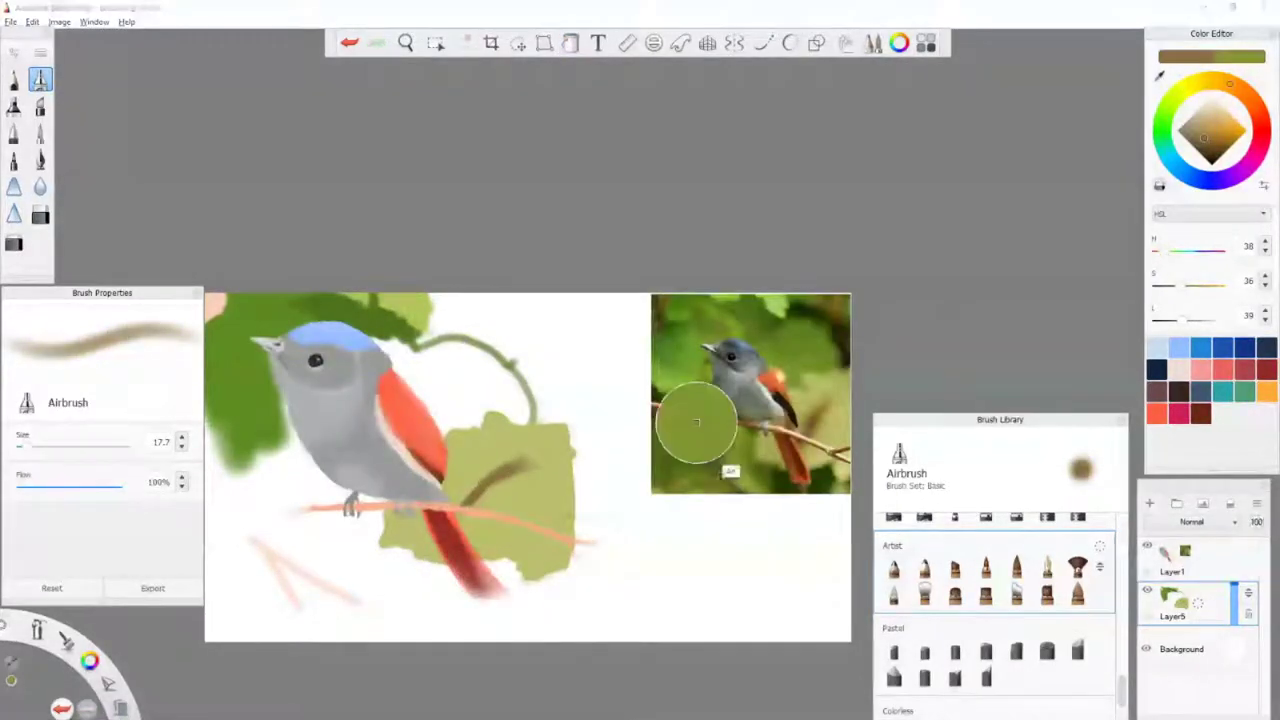
Airbrush a mid-green leaf patch (H 73, S 51, L 38) below the branch, beneath the bird's feet.
alt+click(691, 423)
drag(375, 550, 330, 580)
drag(320, 480, 338, 580)
mouse_move(335, 595)
mouse_down()
mouse_move(400, 575)
mouse_move(330, 545)
mouse_move(370, 520)
mouse_up()
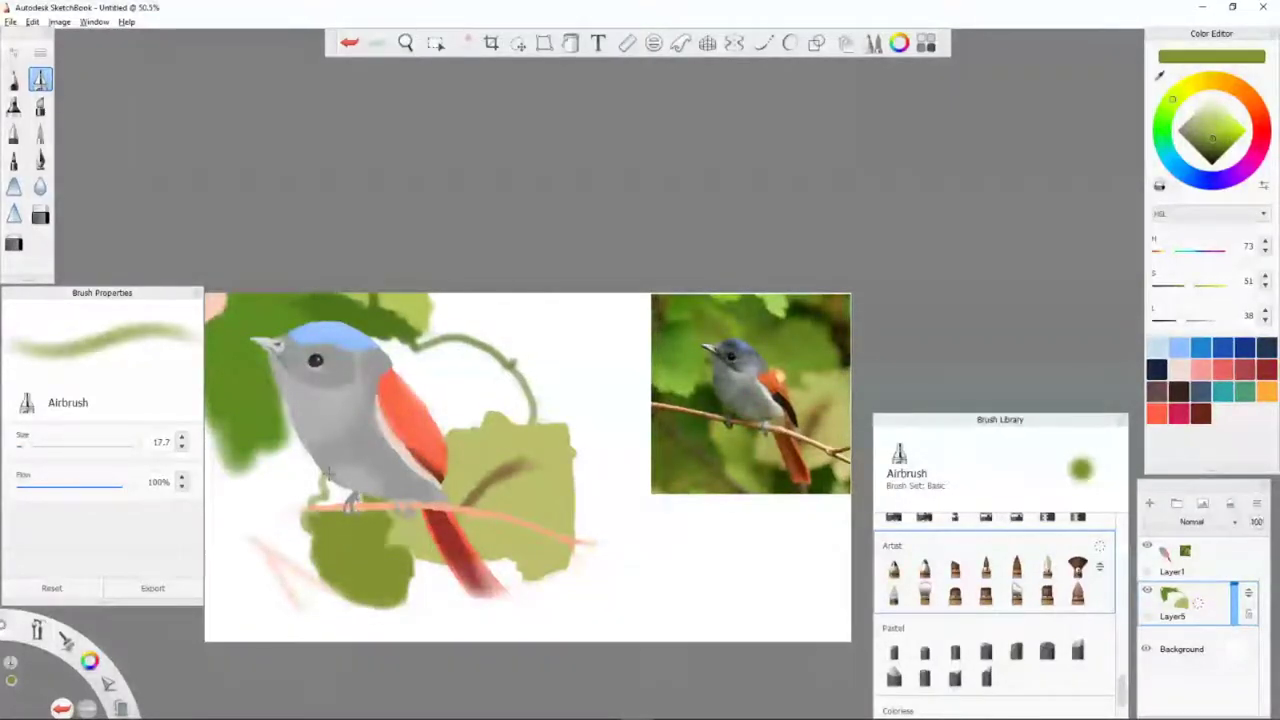
Airbrush dark green (H 87, S 73, L 18) along the canvas's left side, around the tail tip and along the lower edge.
alt+click(500, 463)
drag(240, 470, 295, 425)
mouse_move(205, 405)
mouse_down()
mouse_move(260, 470)
mouse_move(290, 540)
mouse_move(235, 510)
mouse_move(260, 485)
mouse_move(210, 490)
mouse_move(220, 410)
mouse_move(215, 520)
mouse_up()
mouse_move(390, 615)
mouse_down()
mouse_move(538, 620)
mouse_move(565, 575)
mouse_move(530, 600)
mouse_up()
mouse_move(480, 560)
mouse_down()
mouse_move(397, 619)
mouse_move(430, 590)
mouse_move(540, 600)
mouse_move(420, 590)
mouse_up()
drag(500, 618, 205, 618)
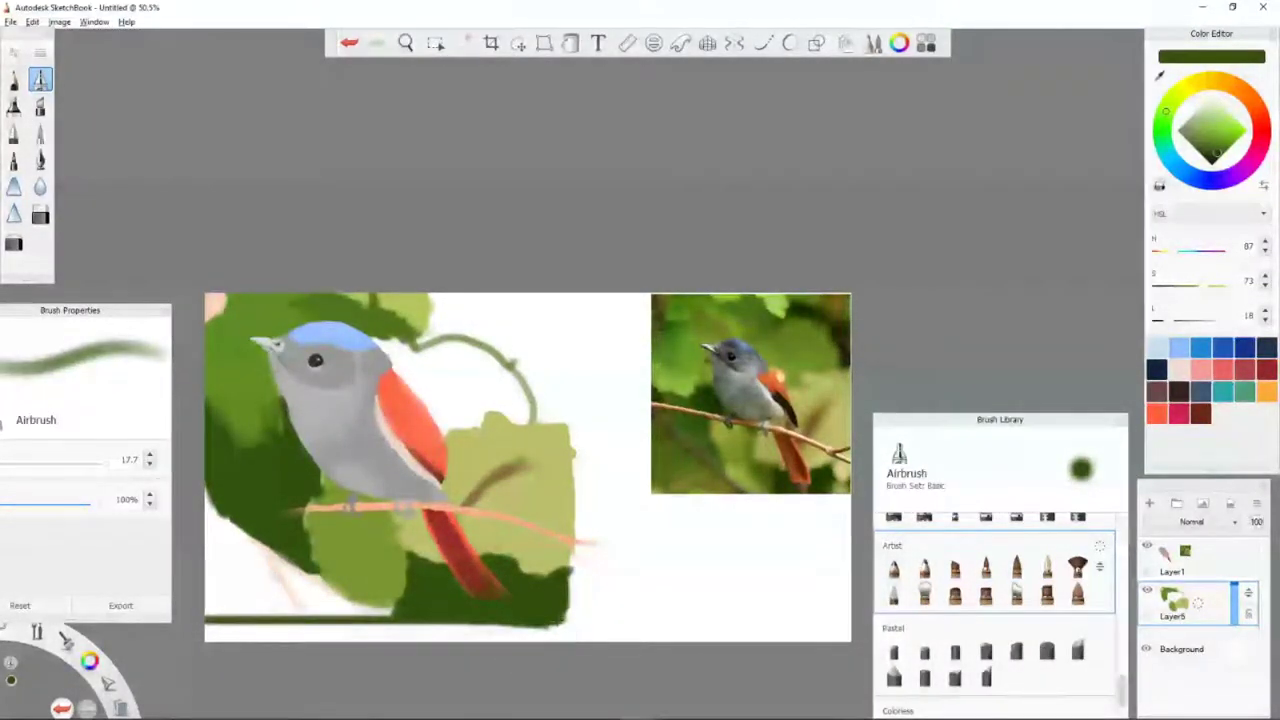
Extend the peach branch (H 18, S 89, L 77) to the canvas's left edge with the Pencil on Layer1.
click(13, 80)
click(1172, 560)
drag(300, 508, 212, 514)
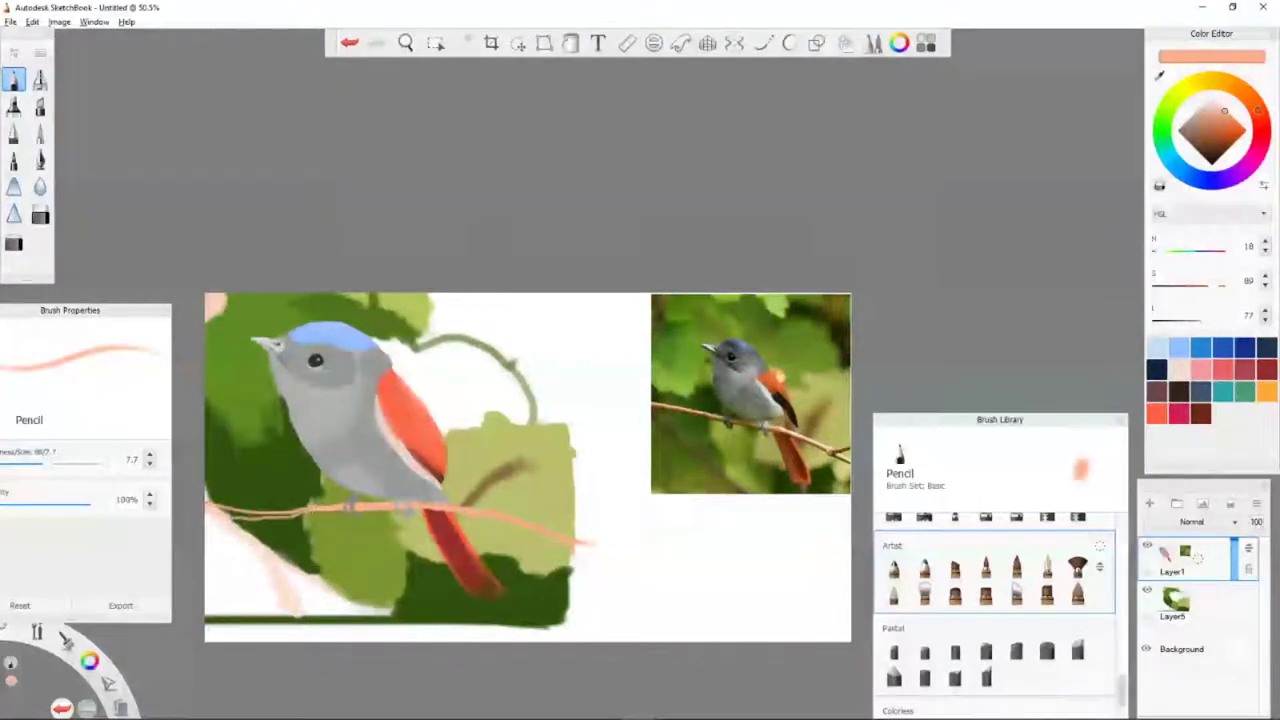
scroll(305, 523, up, 5)
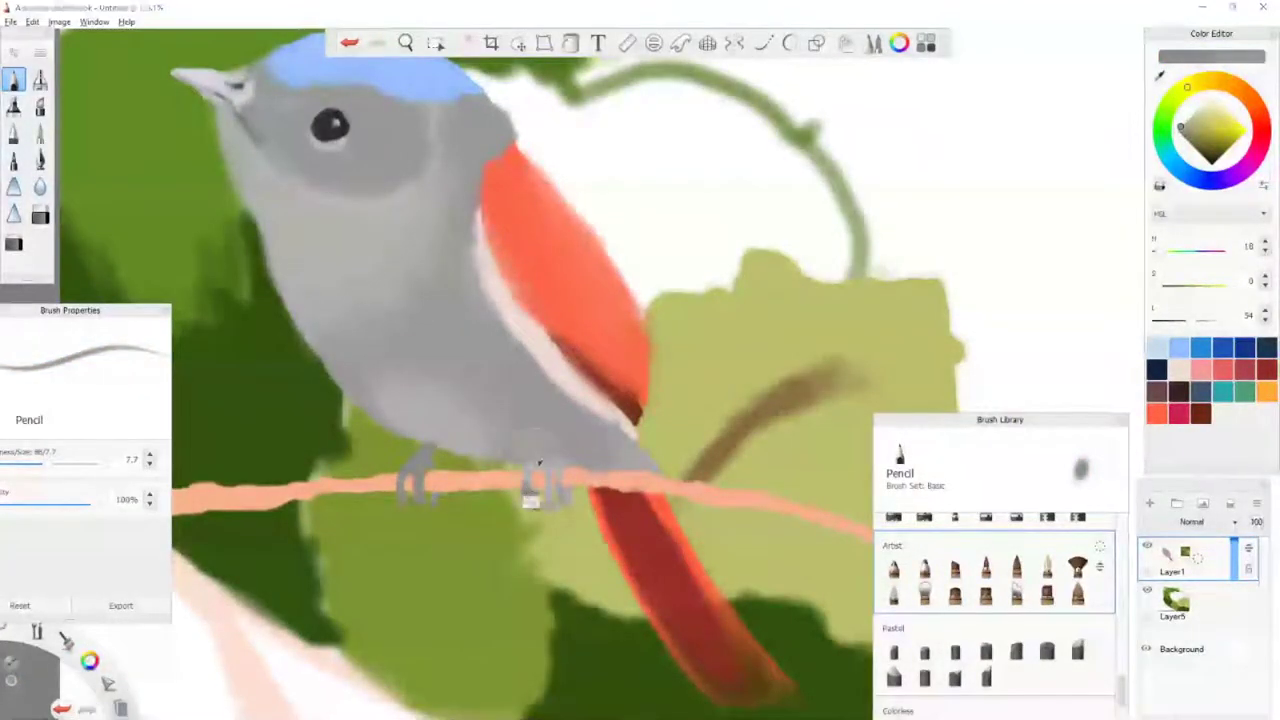
Touch up the bird's rear foot and the branch beneath it with Pencil in sampled grey and peach (H 19, S 86, L 77).
alt+click(534, 480)
alt+click(545, 488)
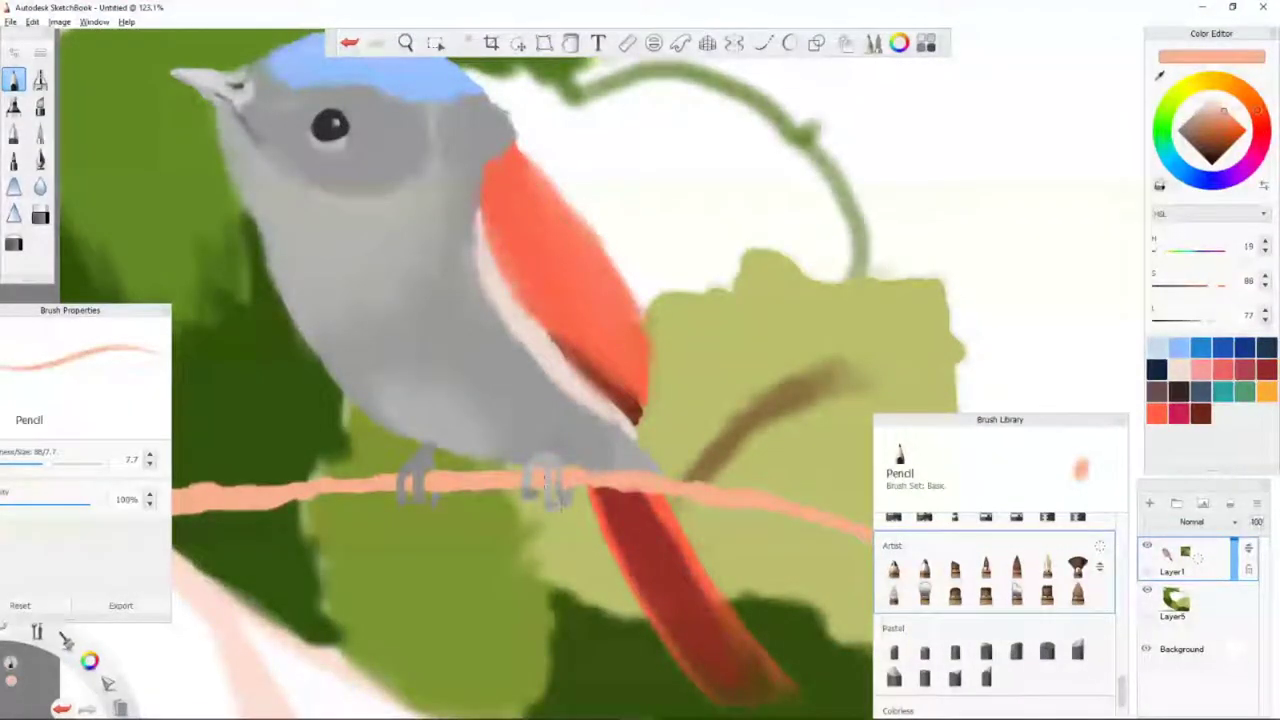
scroll(538, 459, down, 5)
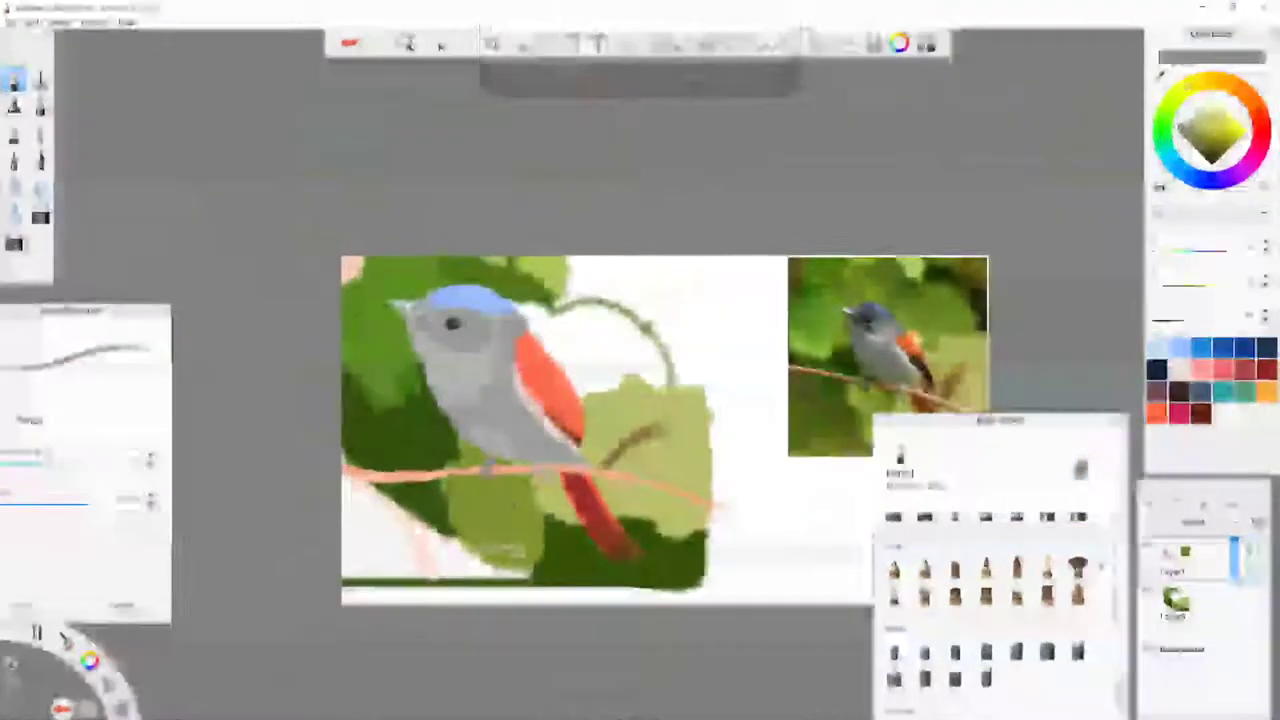
Cover the white area below the branch on Layer5 with dark green (H 87, S 73, L 18), using Airbrush and flood fill.
alt+click(428, 540)
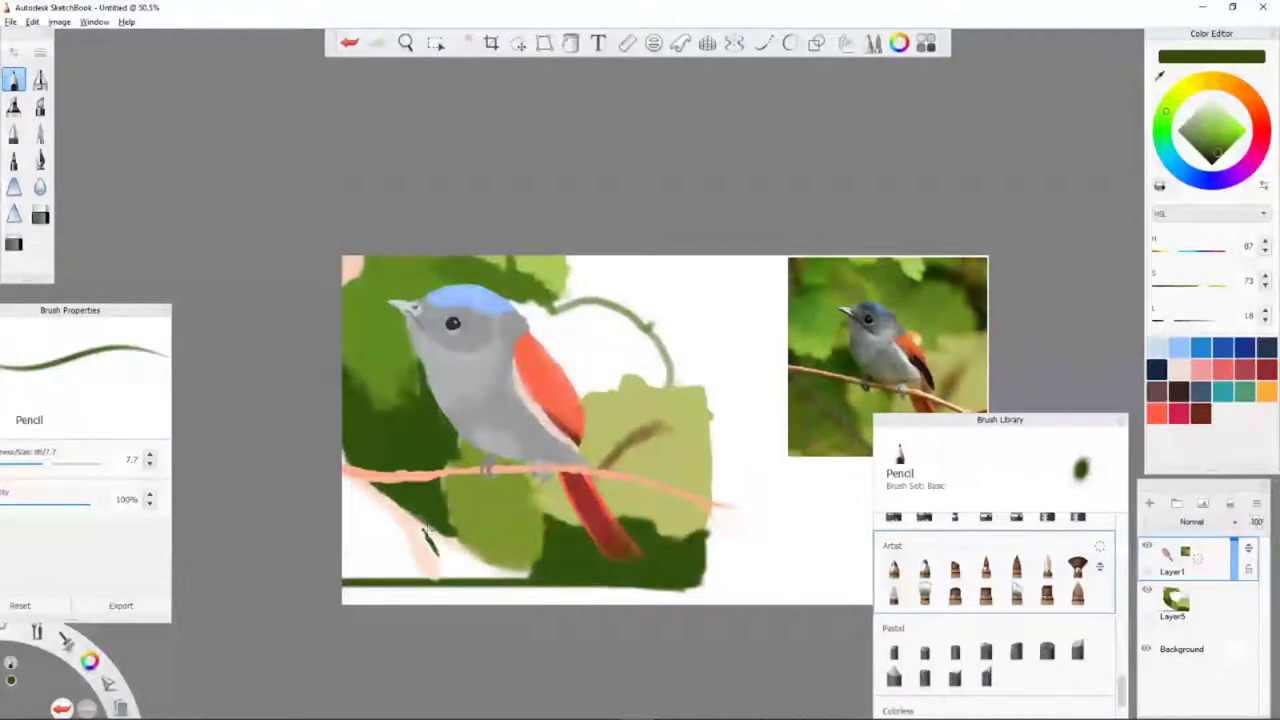
click(40, 79)
click(1175, 600)
mouse_move(430, 540)
mouse_down()
mouse_move(520, 570)
mouse_move(480, 530)
mouse_move(410, 520)
mouse_move(348, 560)
mouse_up()
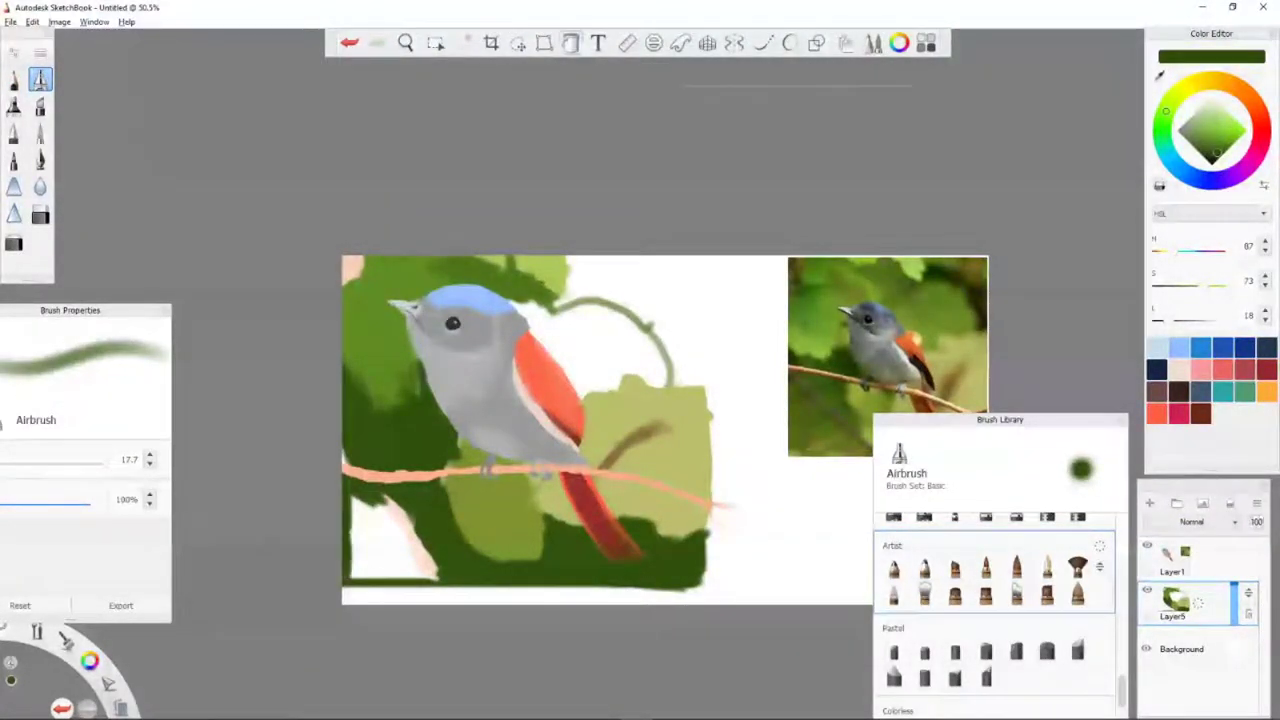
click(570, 43)
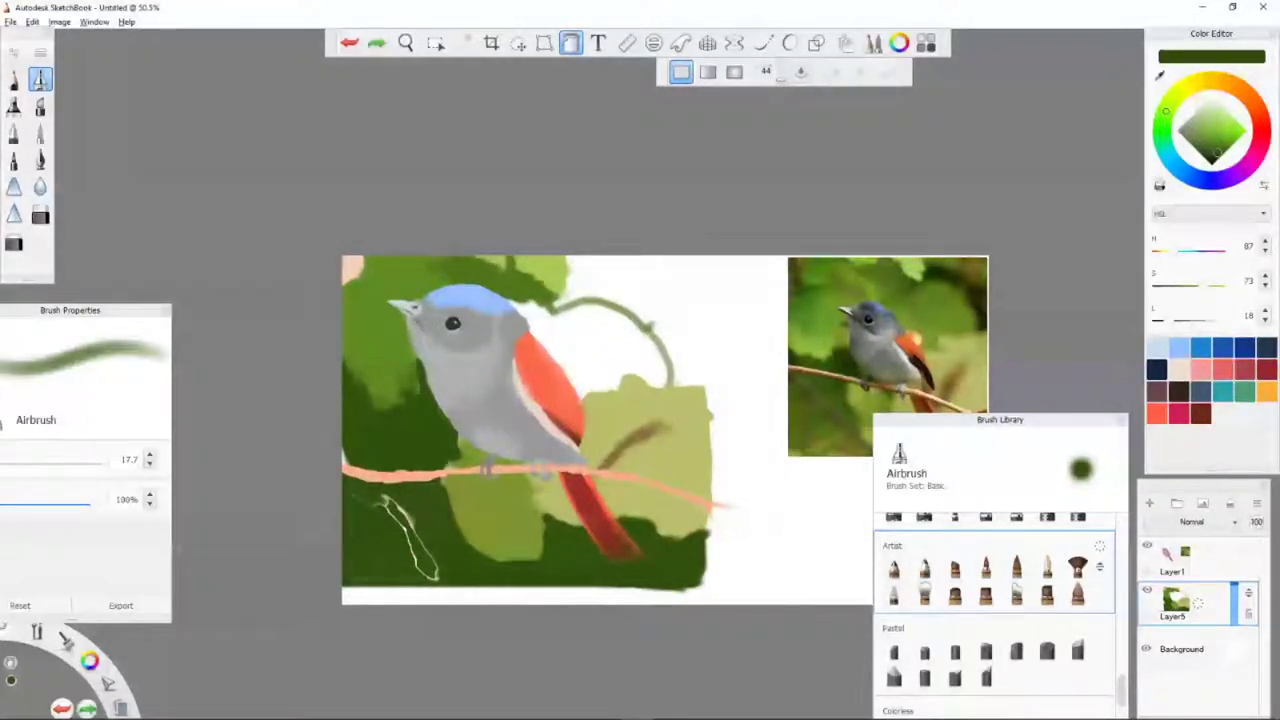
key(Escape)
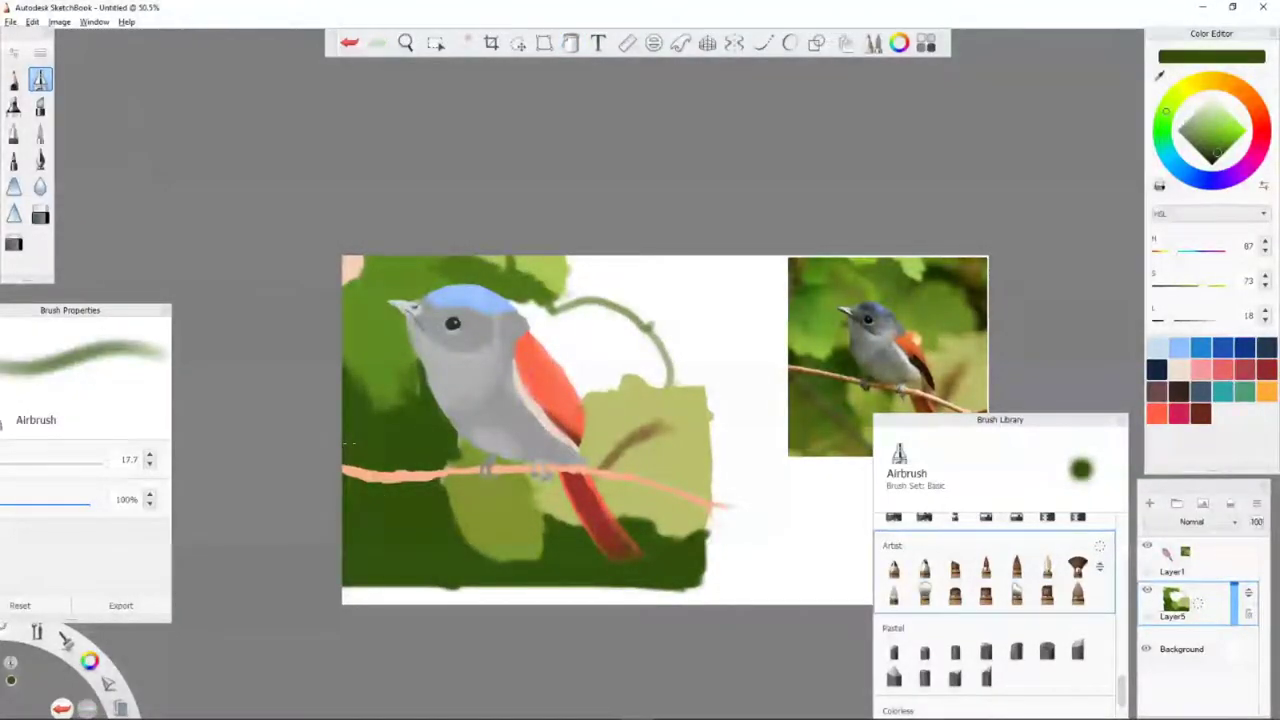
Airbrush a mid-green leaf (H 83, S 61, L 27) behind the bird's back and along the painting's upper edge.
mouse_move(530, 320)
mouse_down()
mouse_move(560, 355)
mouse_move(527, 303)
mouse_move(585, 400)
mouse_move(655, 370)
mouse_move(584, 390)
mouse_up()
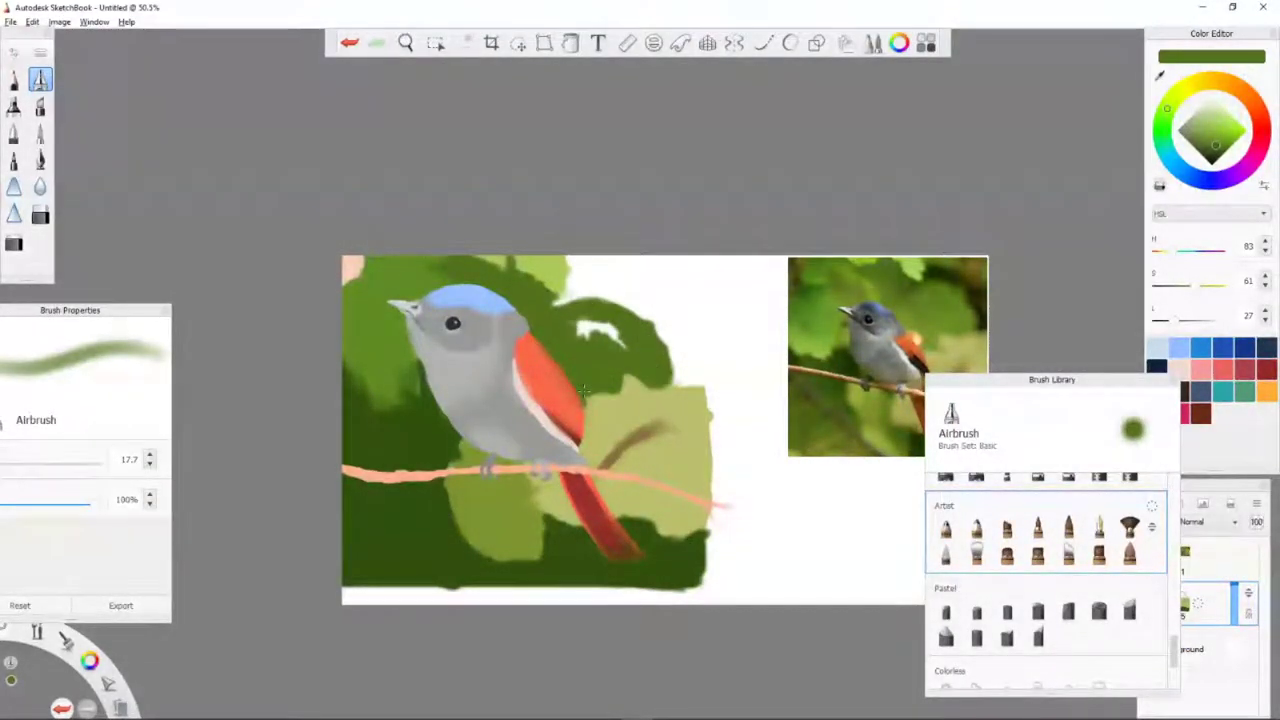
drag(672, 364, 632, 308)
drag(558, 262, 700, 258)
Extend the light olive leaf upward and airbrush very dark green (H 85, S 86, L 8) into the background's upper-right gap.
alt+click(660, 450)
mouse_move(700, 360)
mouse_down()
mouse_move(690, 396)
mouse_move(693, 352)
mouse_up()
alt+click(938, 274)
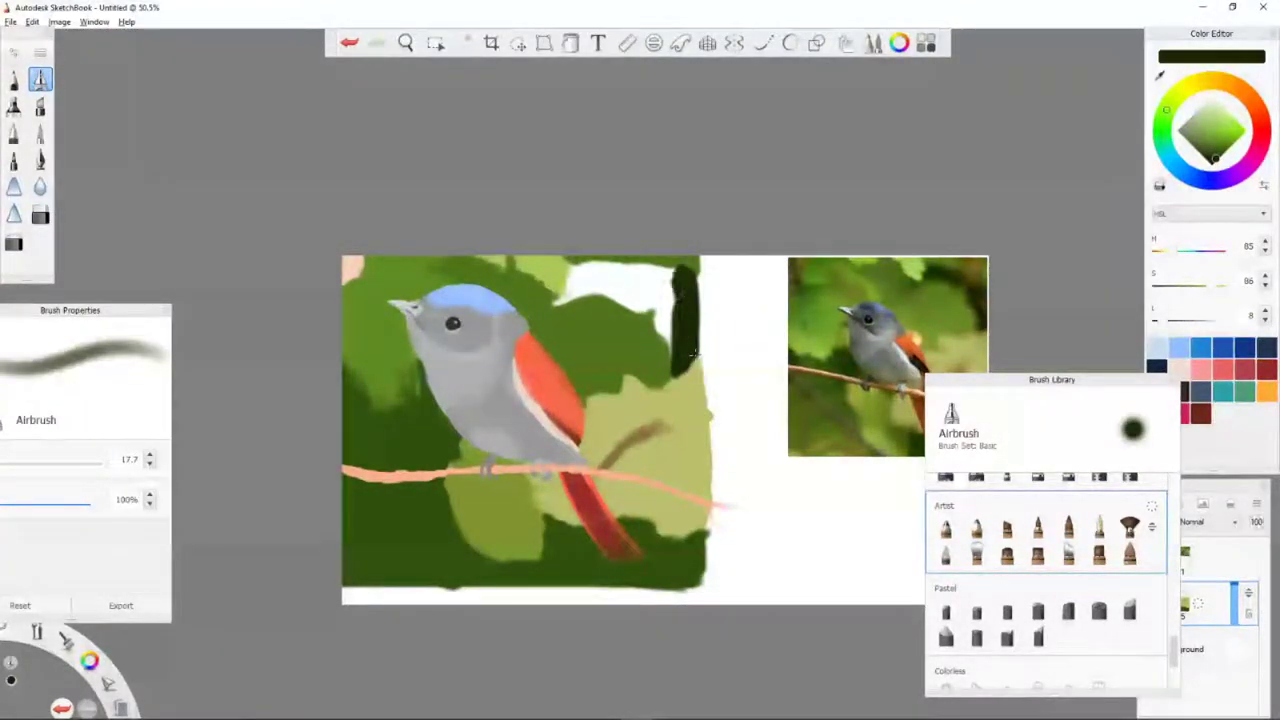
mouse_move(670, 262)
mouse_down()
mouse_move(640, 312)
mouse_move(647, 286)
mouse_move(690, 500)
mouse_up()
Soften the background leaf edges with the Blur brush at size 125.3 and strength 14.4.
click(40, 186)
drag(430, 580, 680, 580)
key(ctrl+z)
key(ctrl+z)
drag(89, 500, 31, 500)
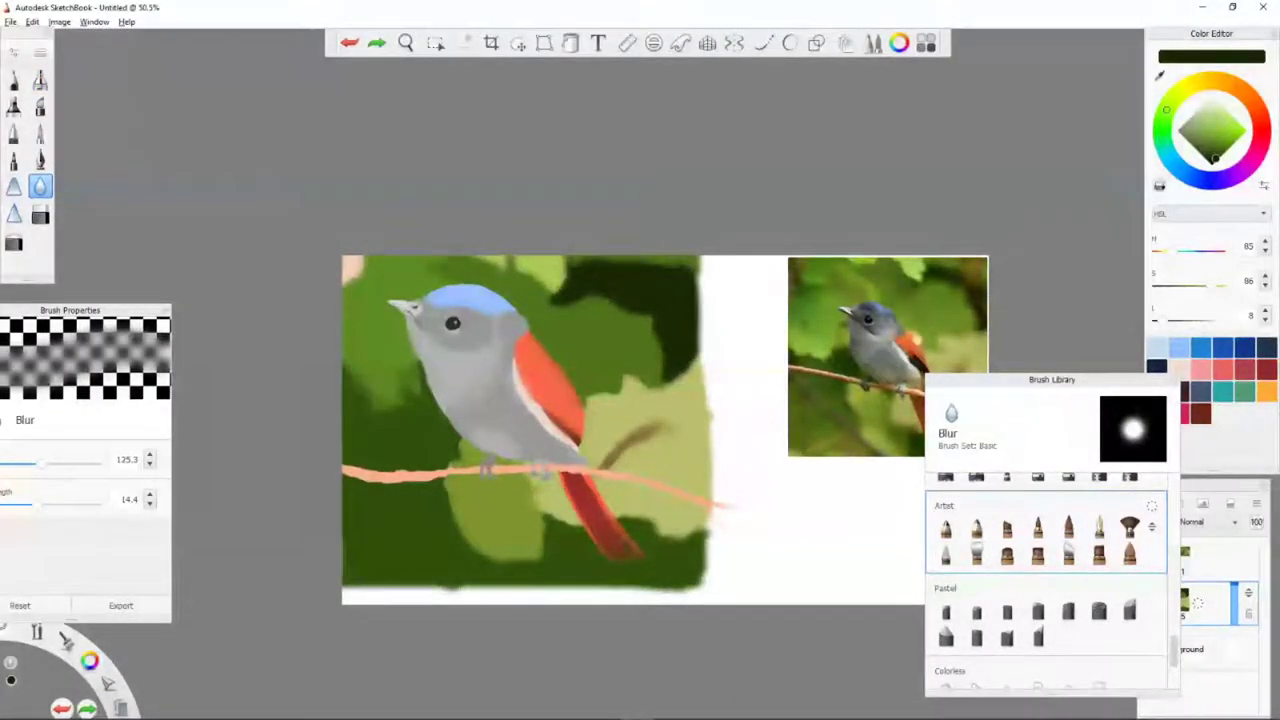
click(632, 348)
Hide Layer1 and airbrush leaf green (H 86, S 60, L 34) and sampled olive into the white gap behind the bird.
drag(1052, 379, 928, 426)
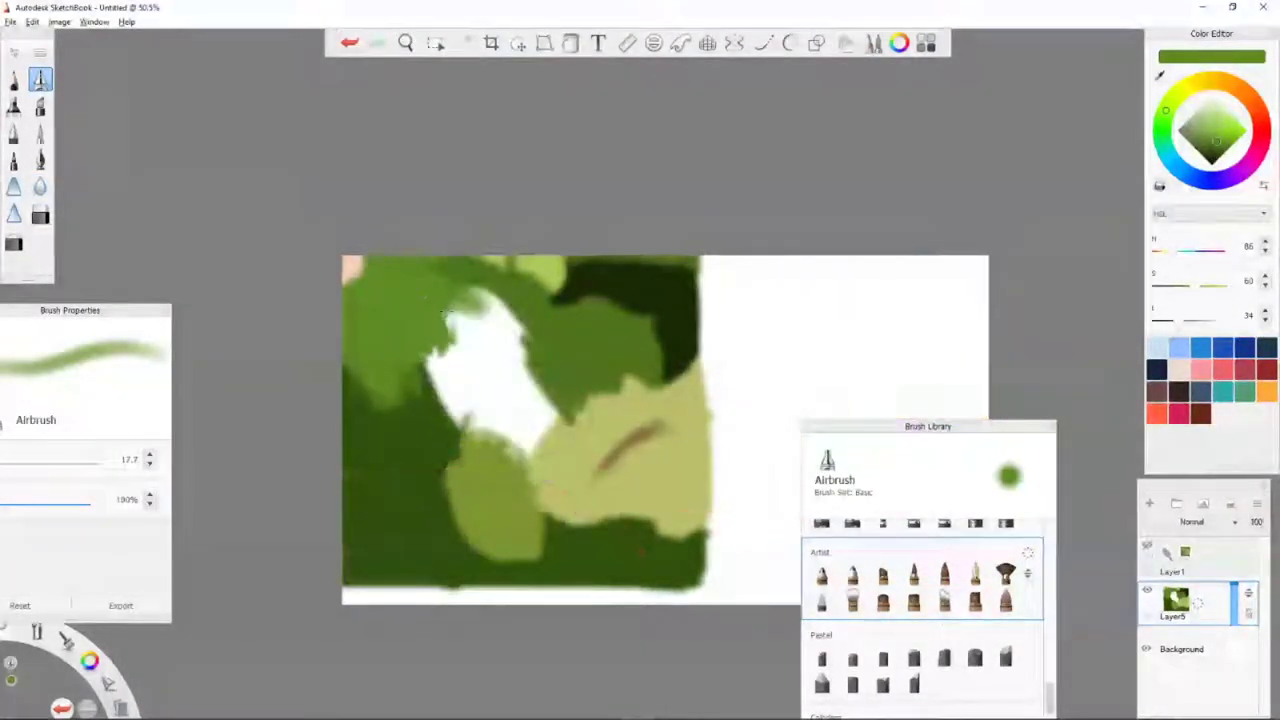
drag(448, 313, 480, 345)
alt+click(471, 457)
drag(520, 440, 429, 423)
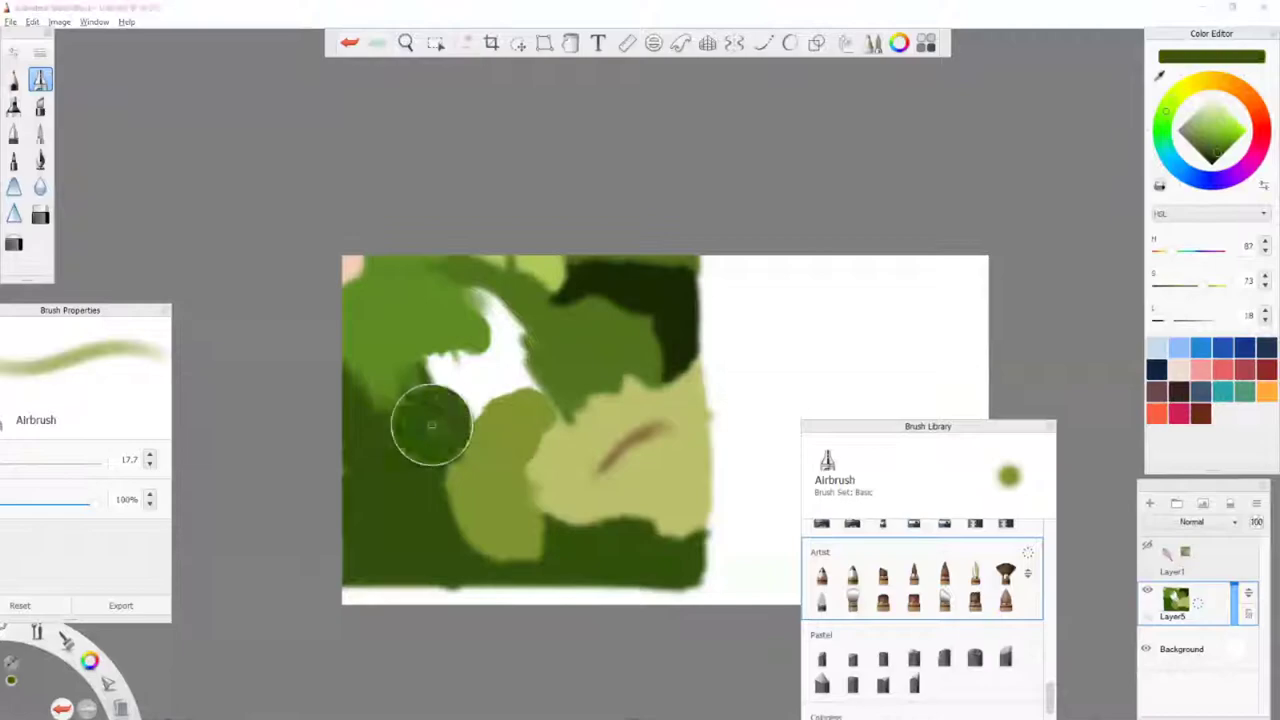
Cover the rest of the white gap on Layer5 with airbrushed mid-green (H 83, S 61, L 27) and dark green.
alt+click(384, 407)
mouse_move(486, 292)
mouse_down()
mouse_move(536, 364)
mouse_move(505, 350)
mouse_move(490, 410)
mouse_up()
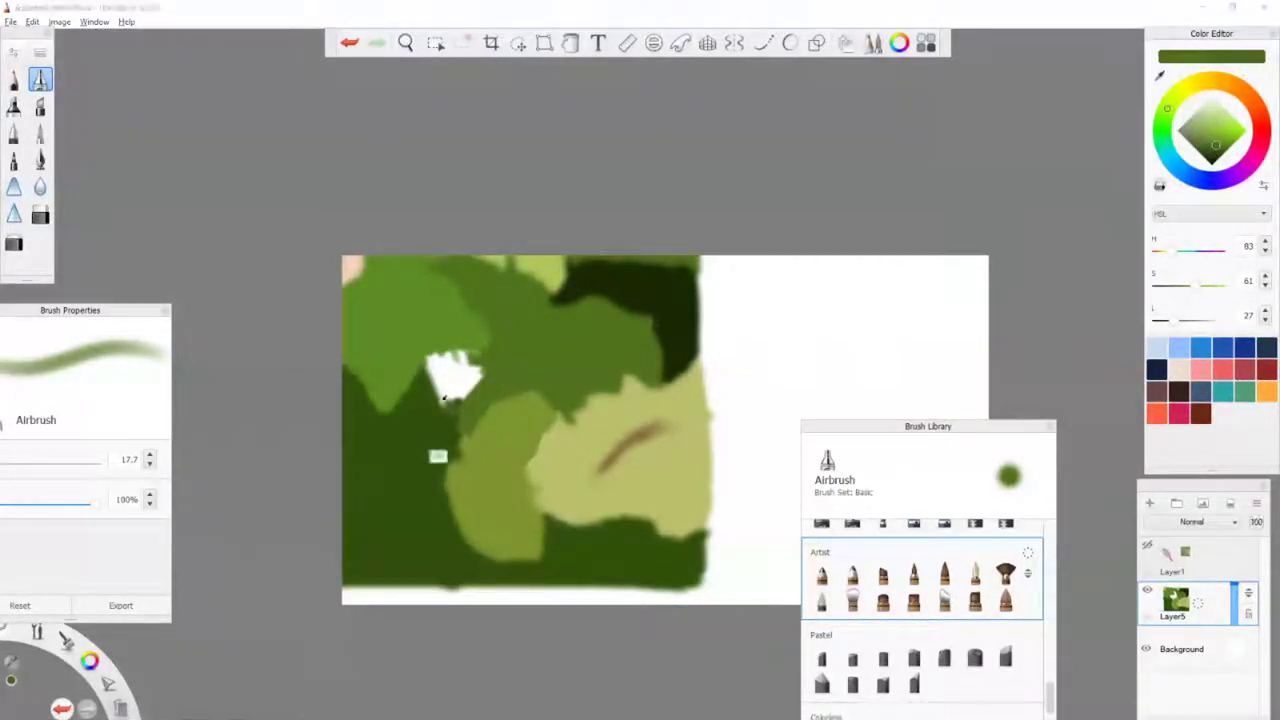
alt+click(437, 451)
drag(440, 358, 444, 418)
click(13, 80)
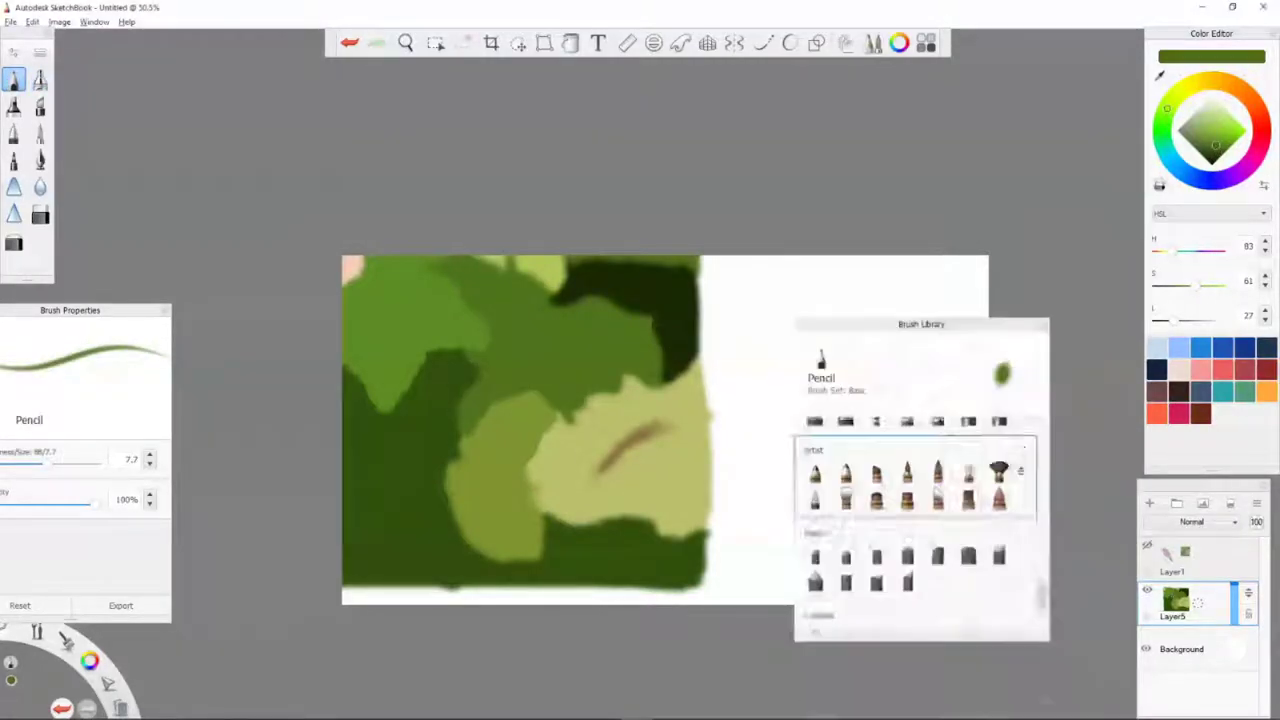
Select the area outside the painting's square frame and erase the overflowing background and branch on Layer5 and Layer1.
key(ctrl+a)
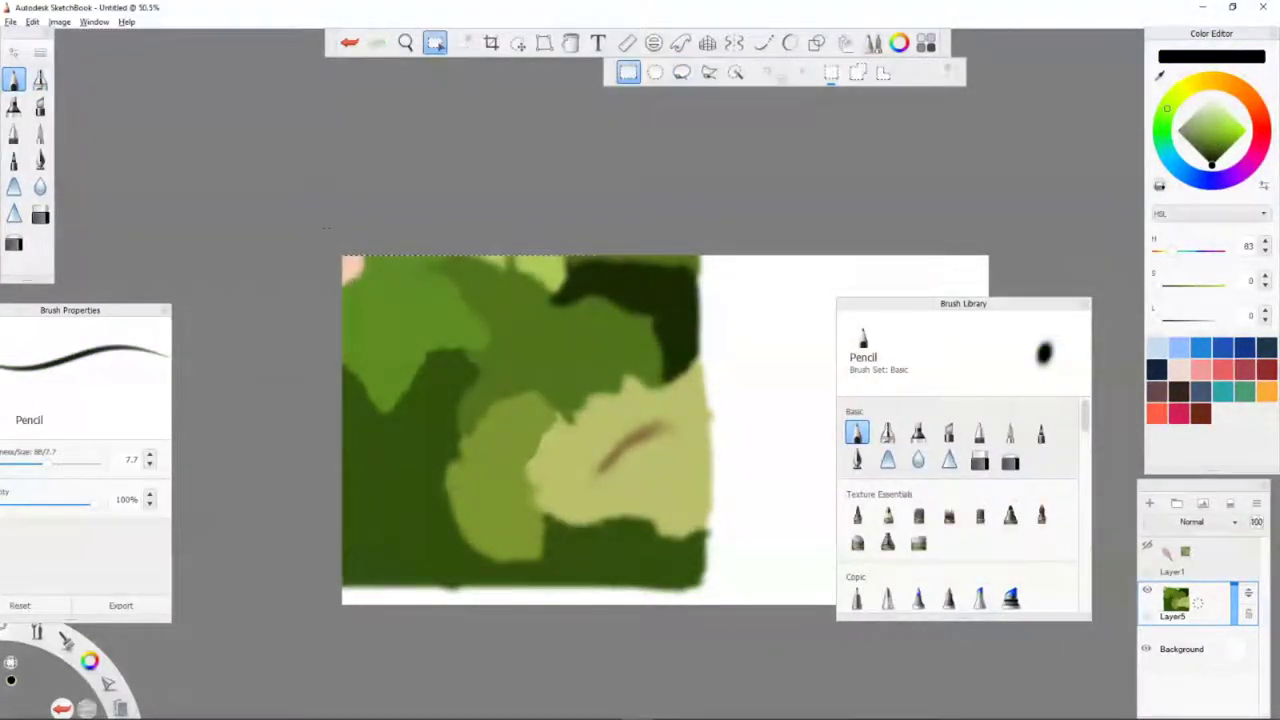
key(e)
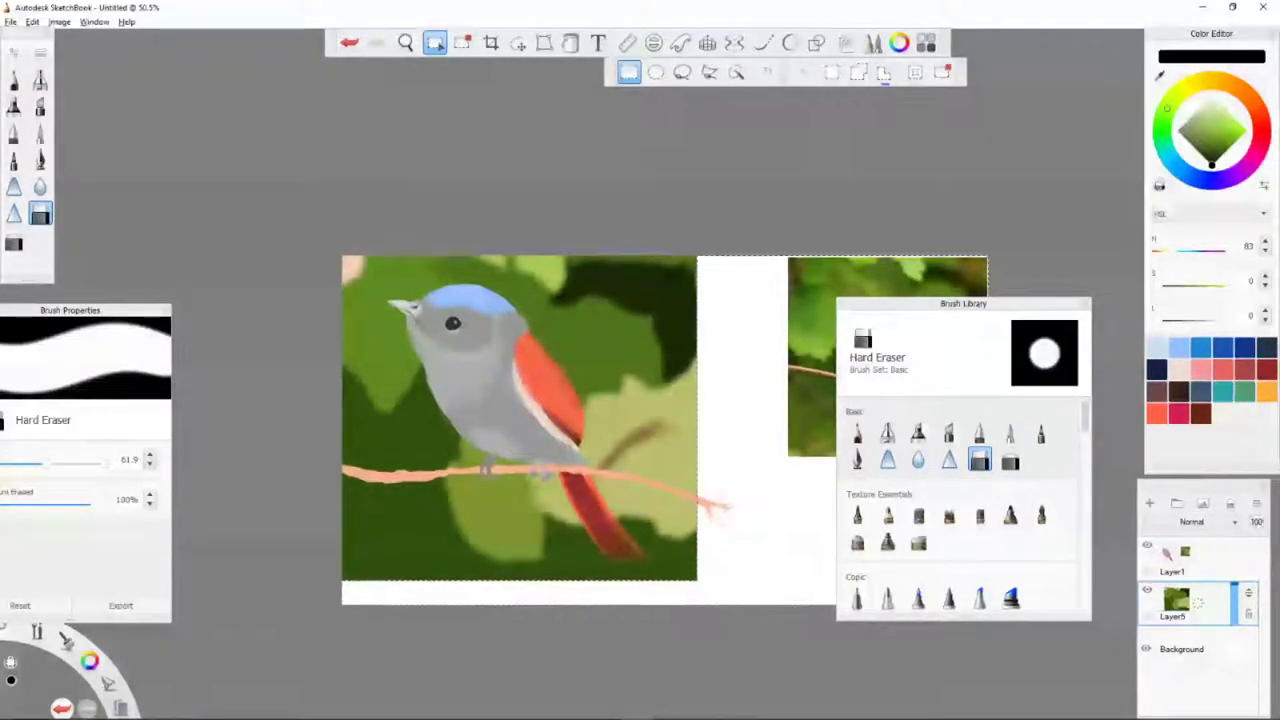
key(ctrl+a)
click(1172, 560)
Enlarge the reference photo on Layer1 and center it in the blank area beside the painting.
key(v)
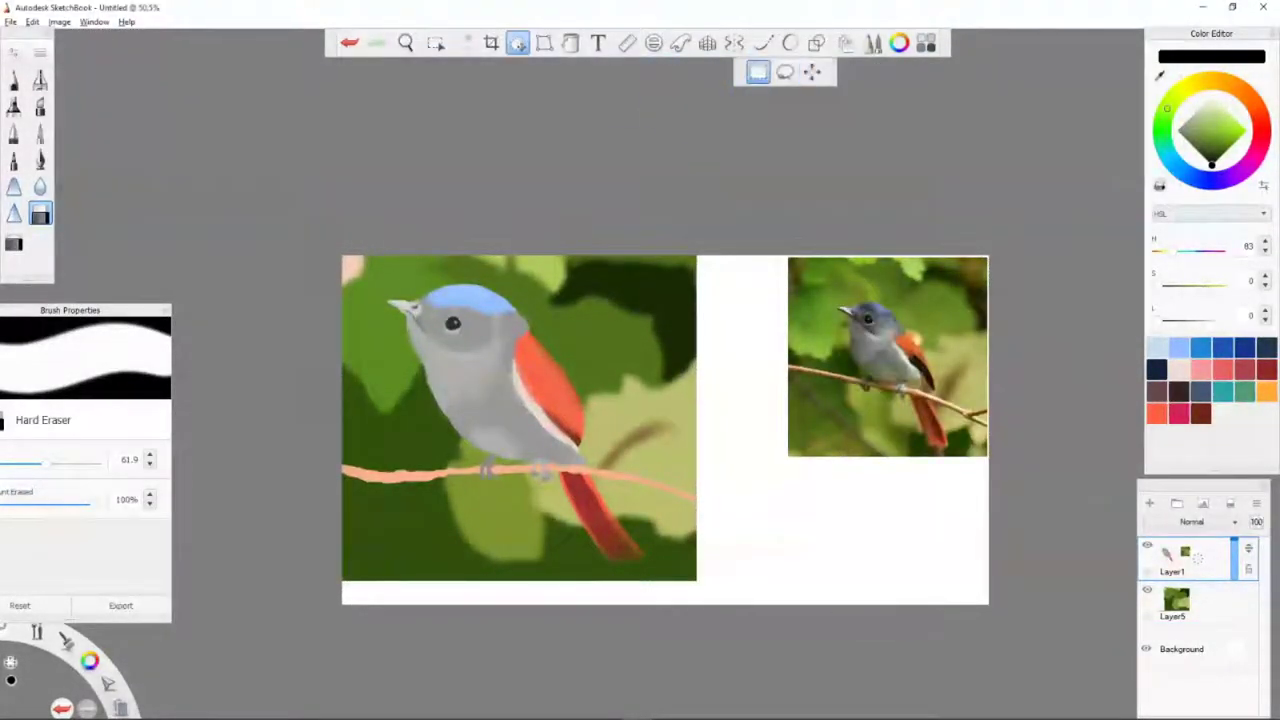
drag(948, 412, 915, 481)
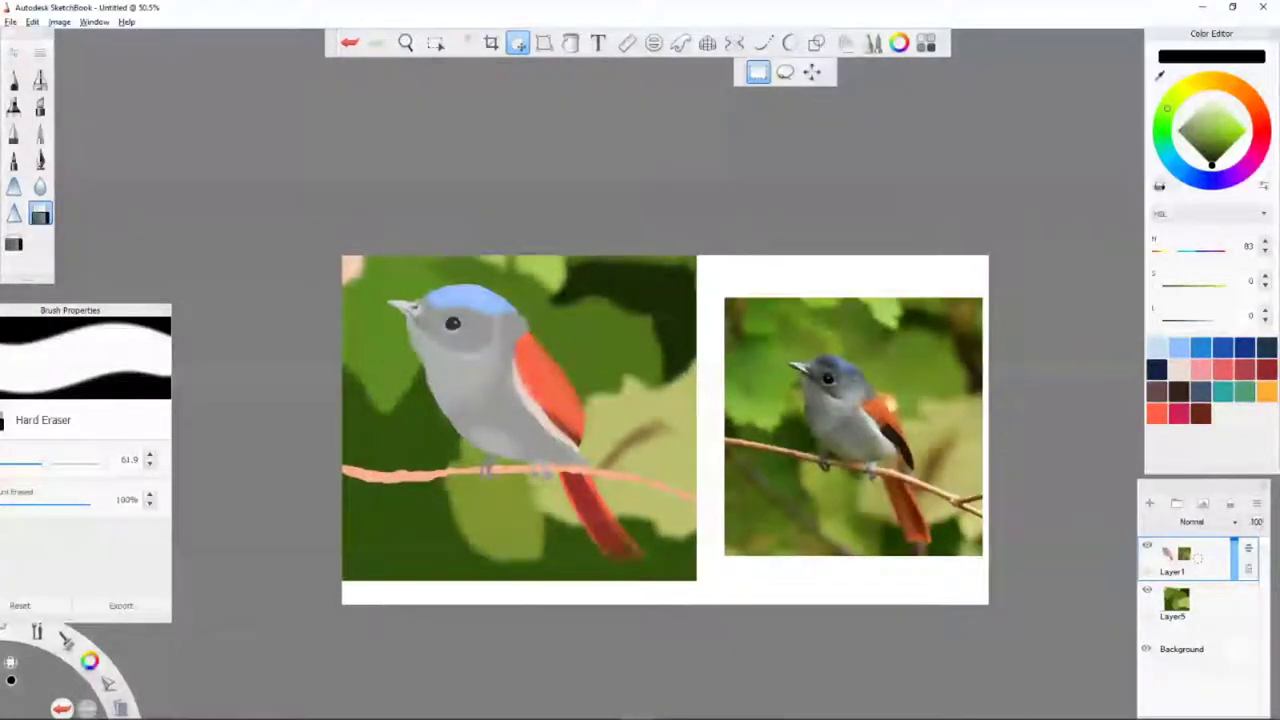
key(e)
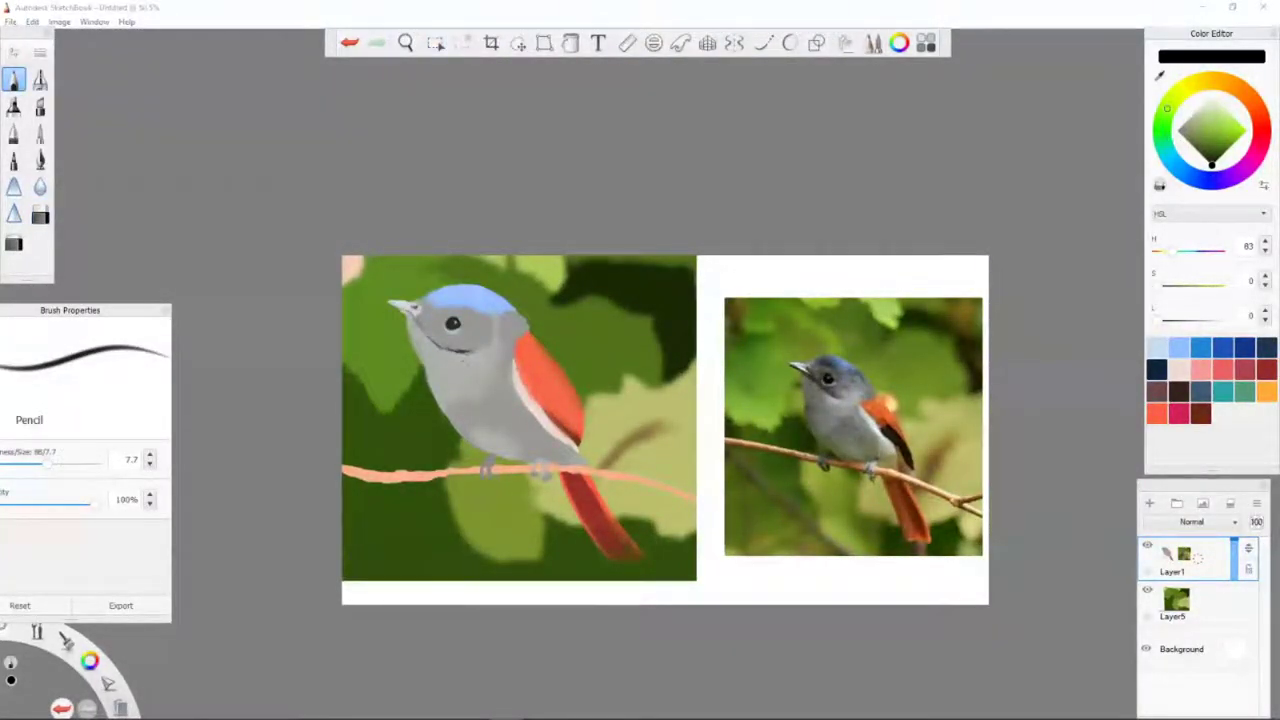
Draw a black Pencil line from the beak along the cheek's lower edge and touch up the eye.
key(m)
key(v)
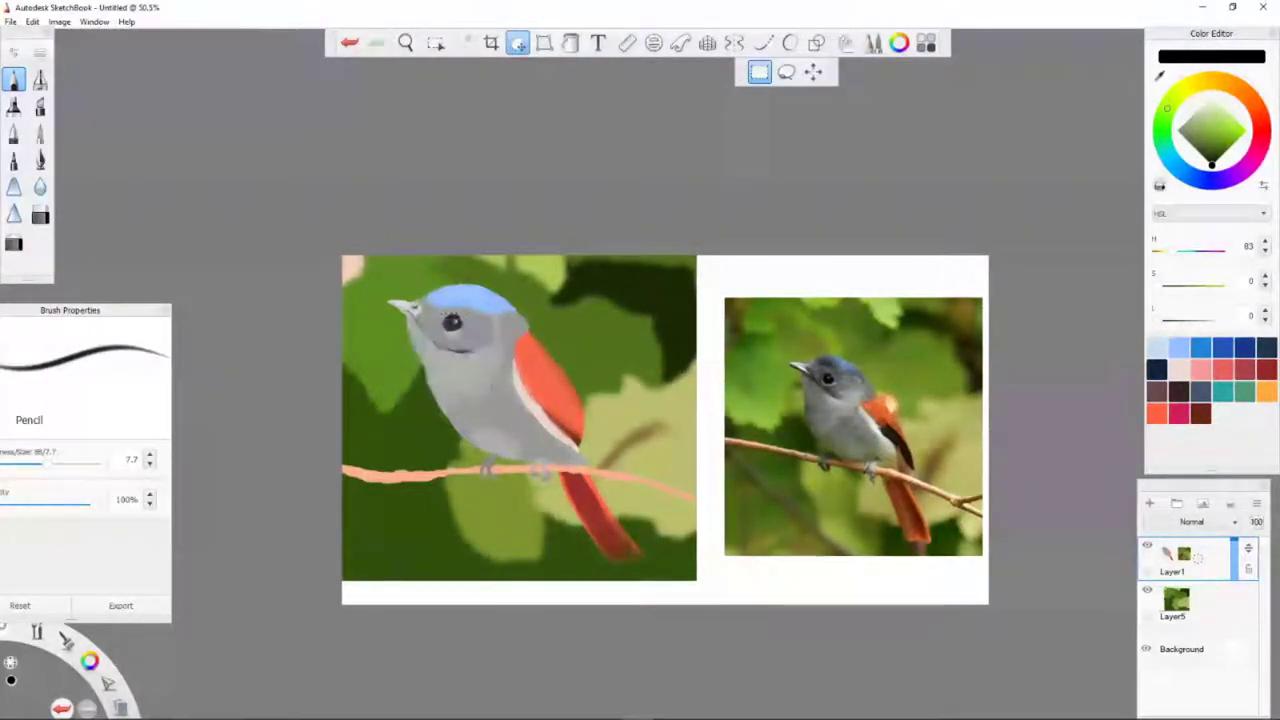
key(m)
drag(440, 318, 445, 335)
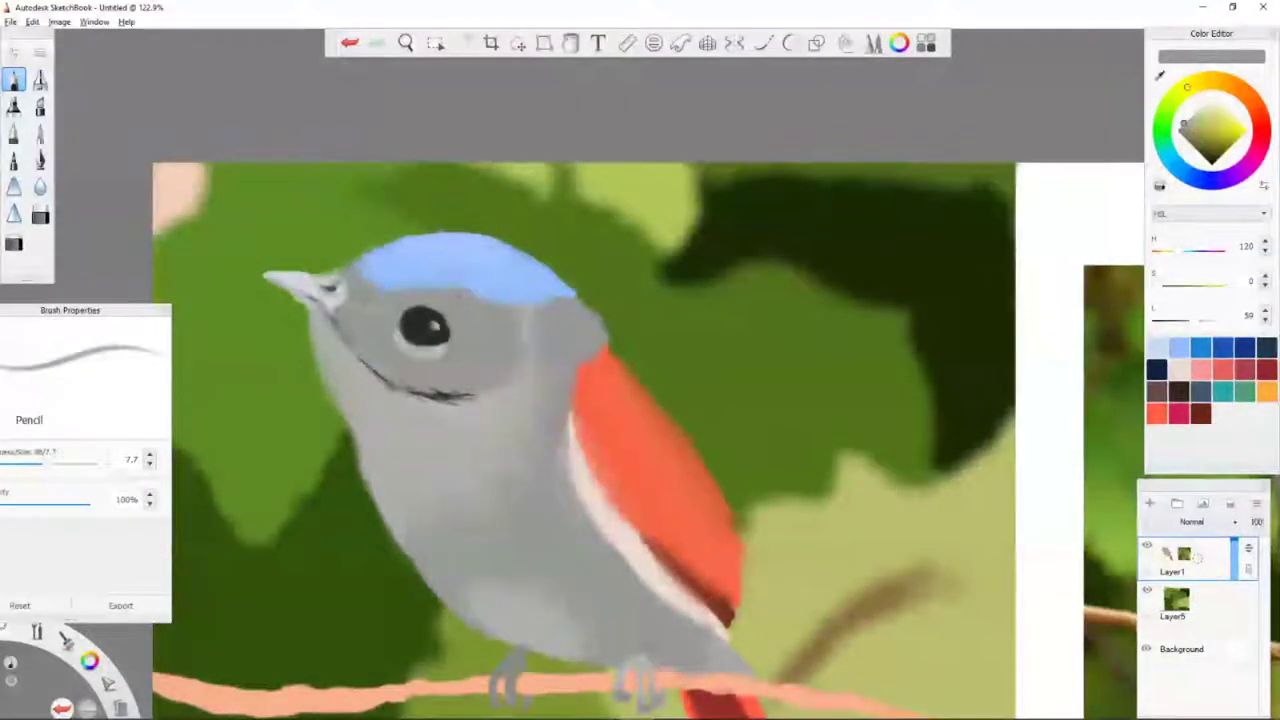
Touch up the face with sampled greys and smudge the dark cheek line using the Blending brush.
alt+click(304, 258)
key(ctrl+z)
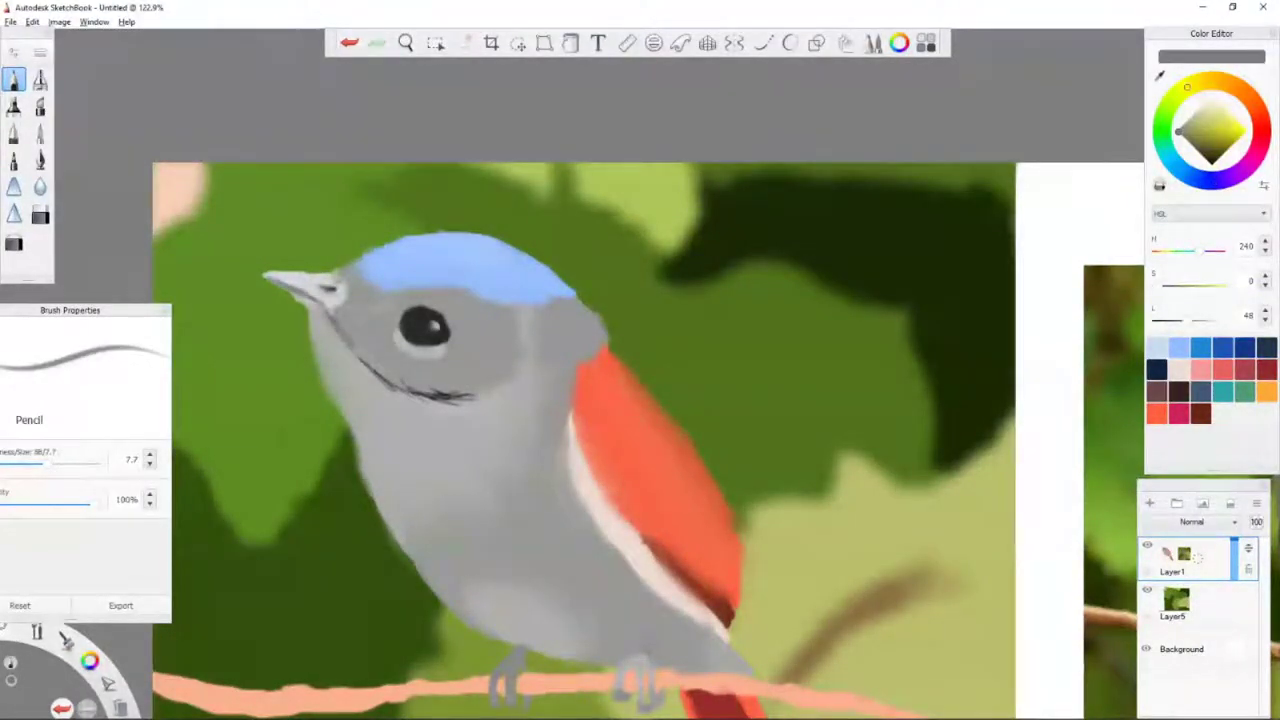
scroll(340, 290, down, 3)
alt+click(560, 402)
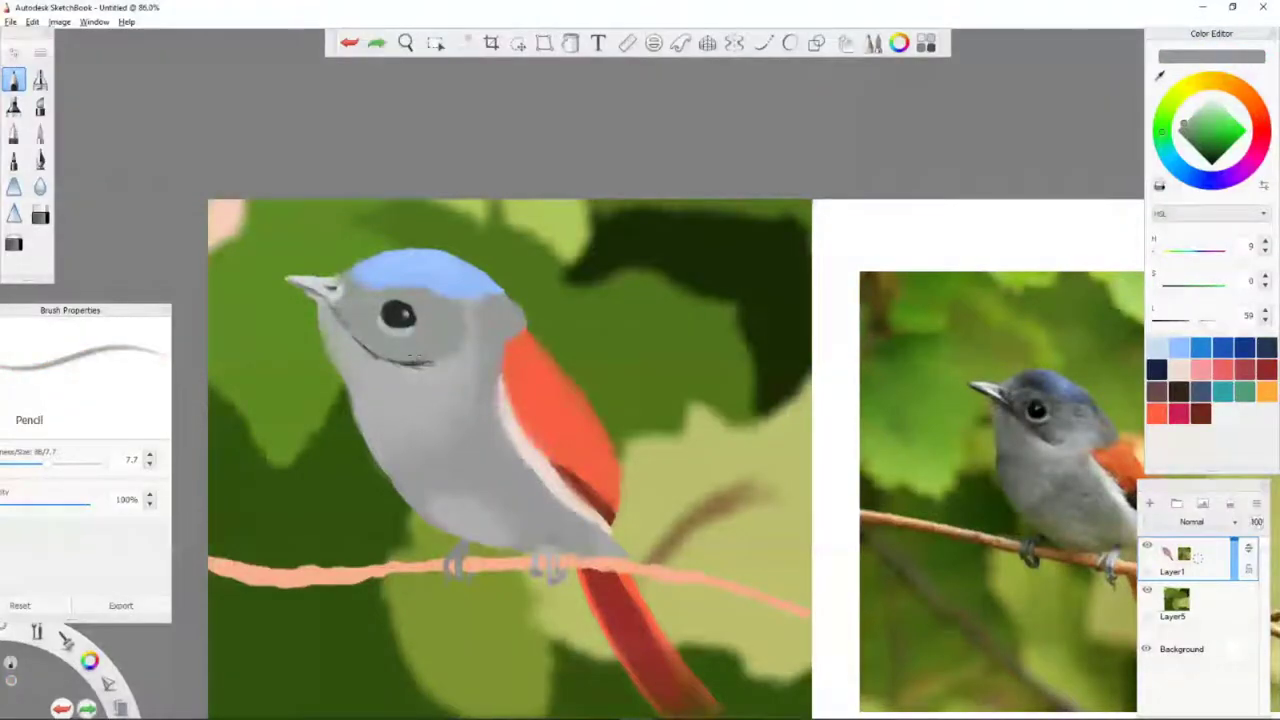
click(857, 540)
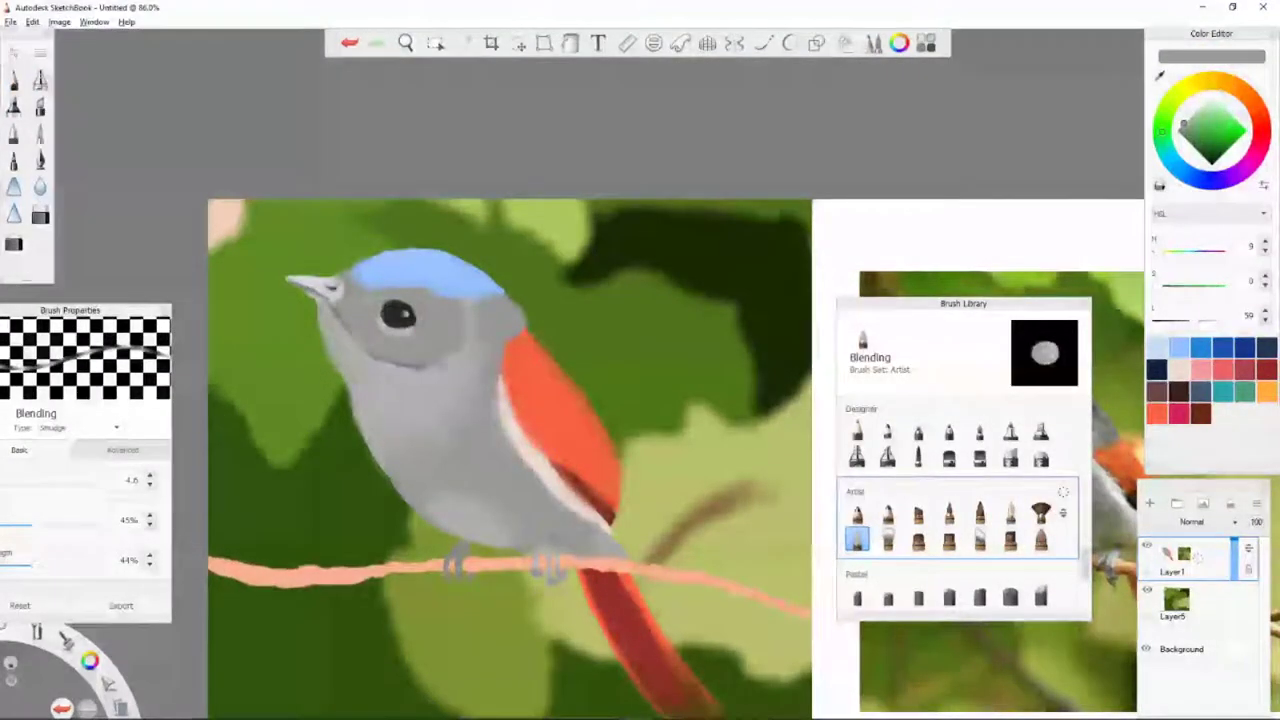
drag(897, 305, 749, 488)
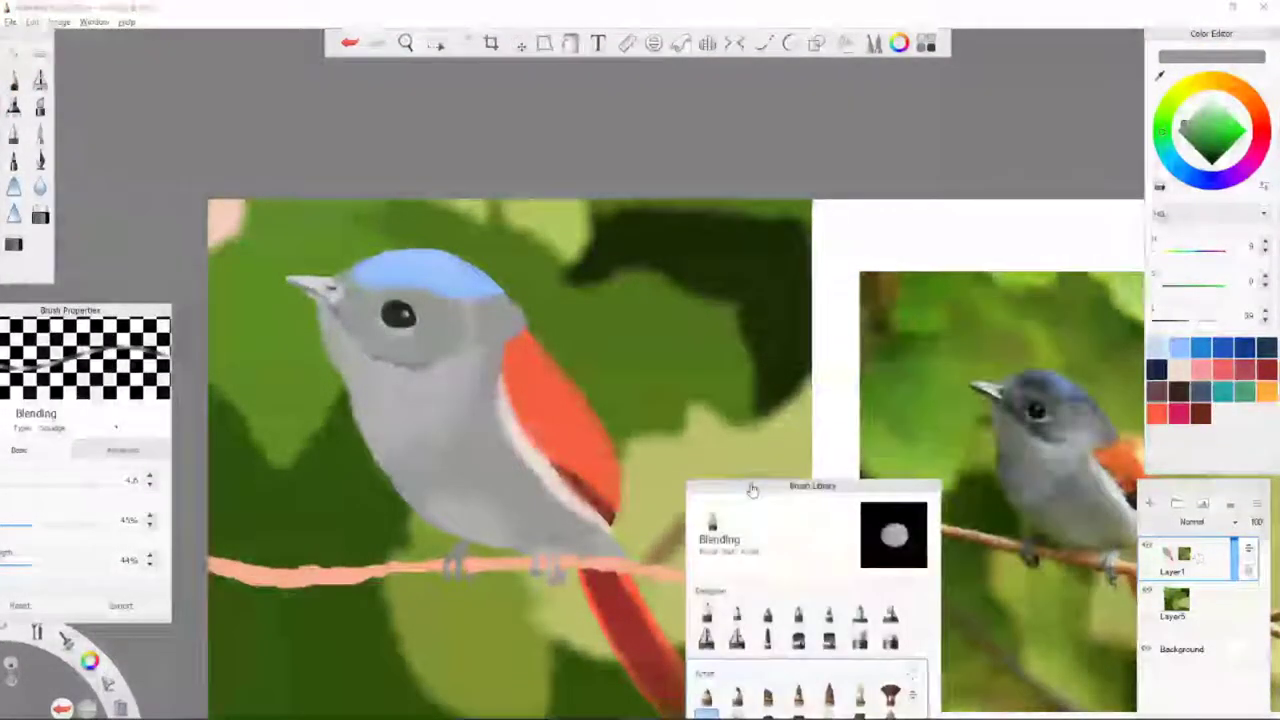
key(ctrl+z)
key(ctrl+y)
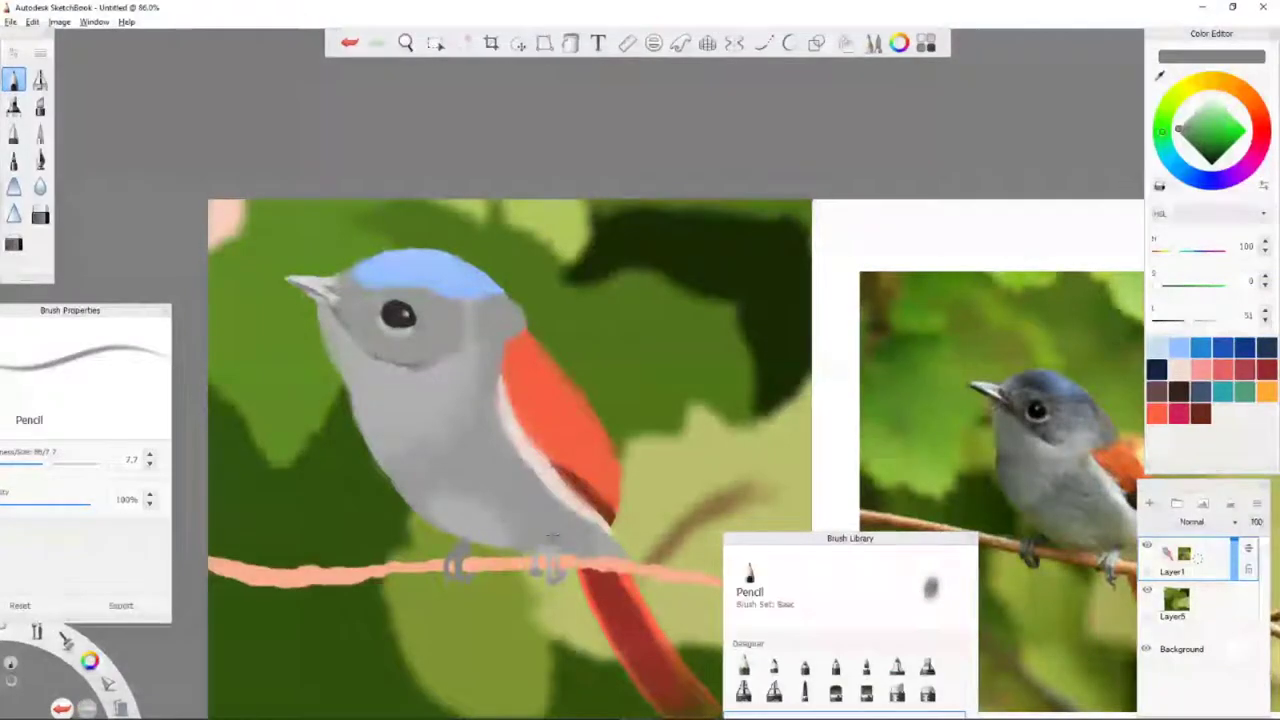
Redraw the dark cheek line with Pencil (H 90, S 0, L 3) and smudge it into the plumage with the Hair brush.
alt+click(403, 358)
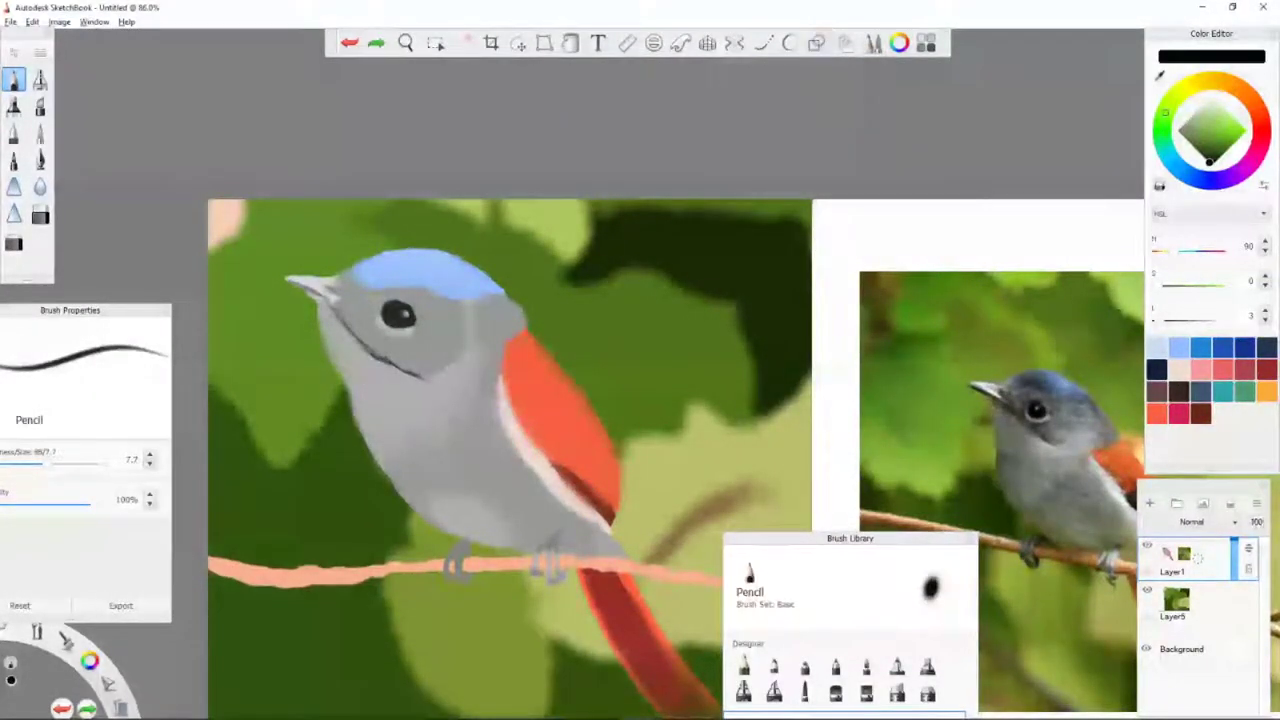
drag(850, 538, 867, 286)
click(884, 521)
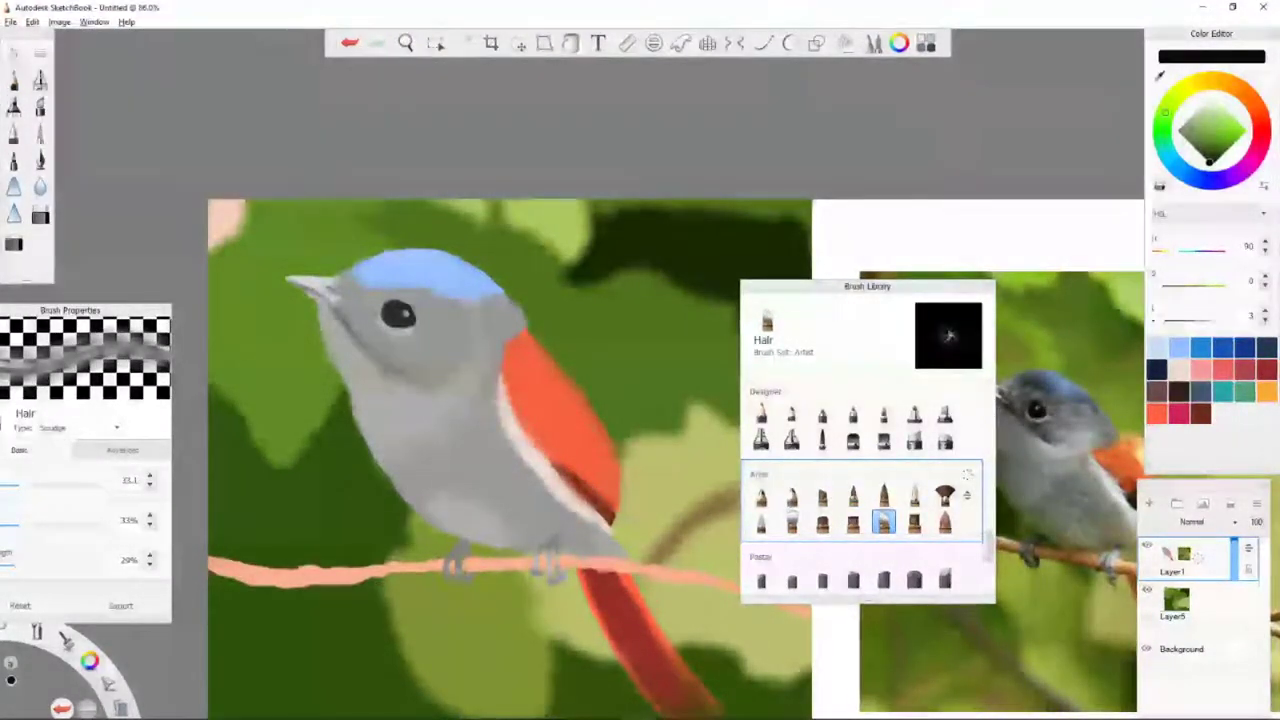
Try an image adjustment on Layer1.
scroll(312, 398, down, 5)
click(59, 22)
mouse_move(34, 22)
mouse_move(110, 103)
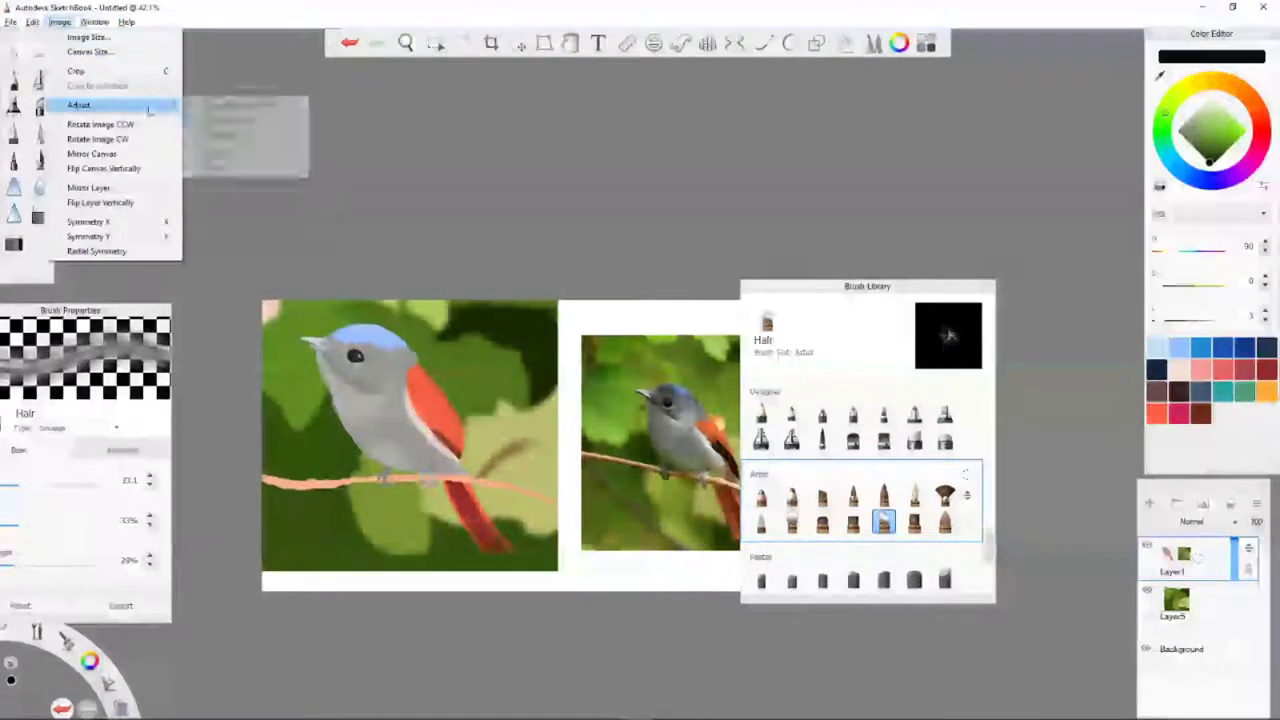
click(240, 120)
drag(658, 271, 585, 271)
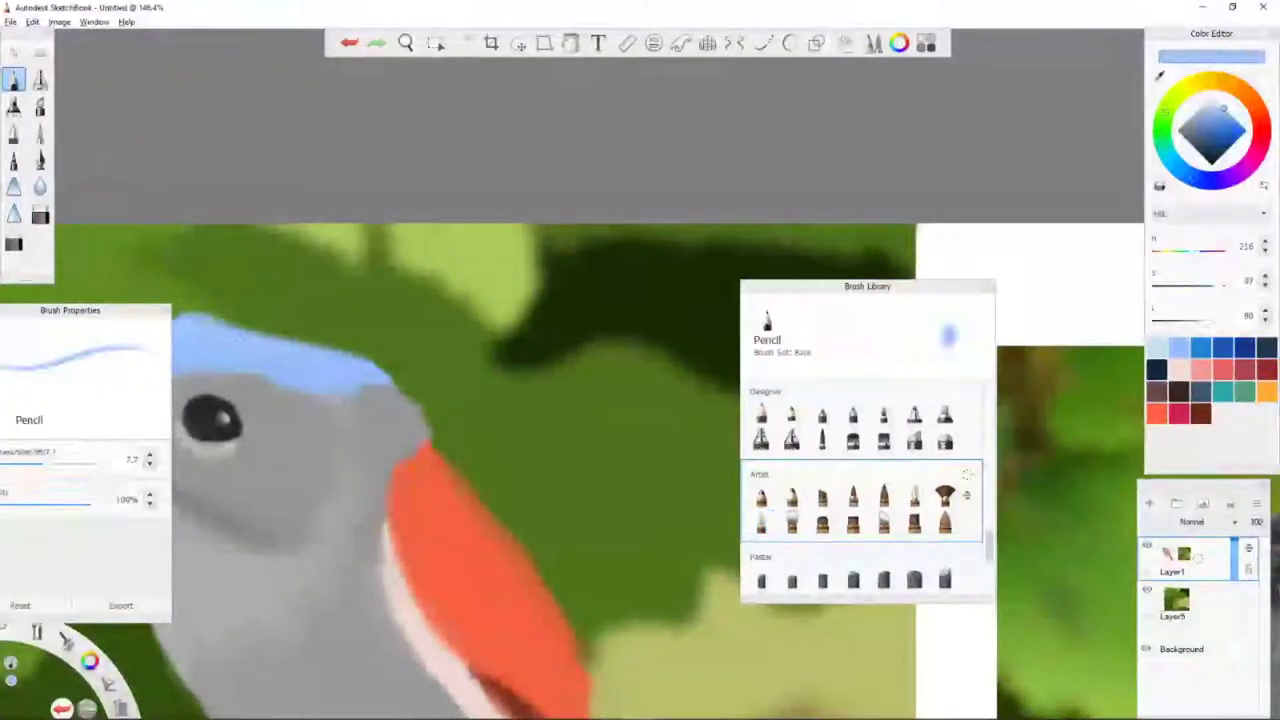
Extend the light blue crown (H 216, S 97, L 80) along the top of the bird's head with Pencil.
drag(224, 322, 372, 360)
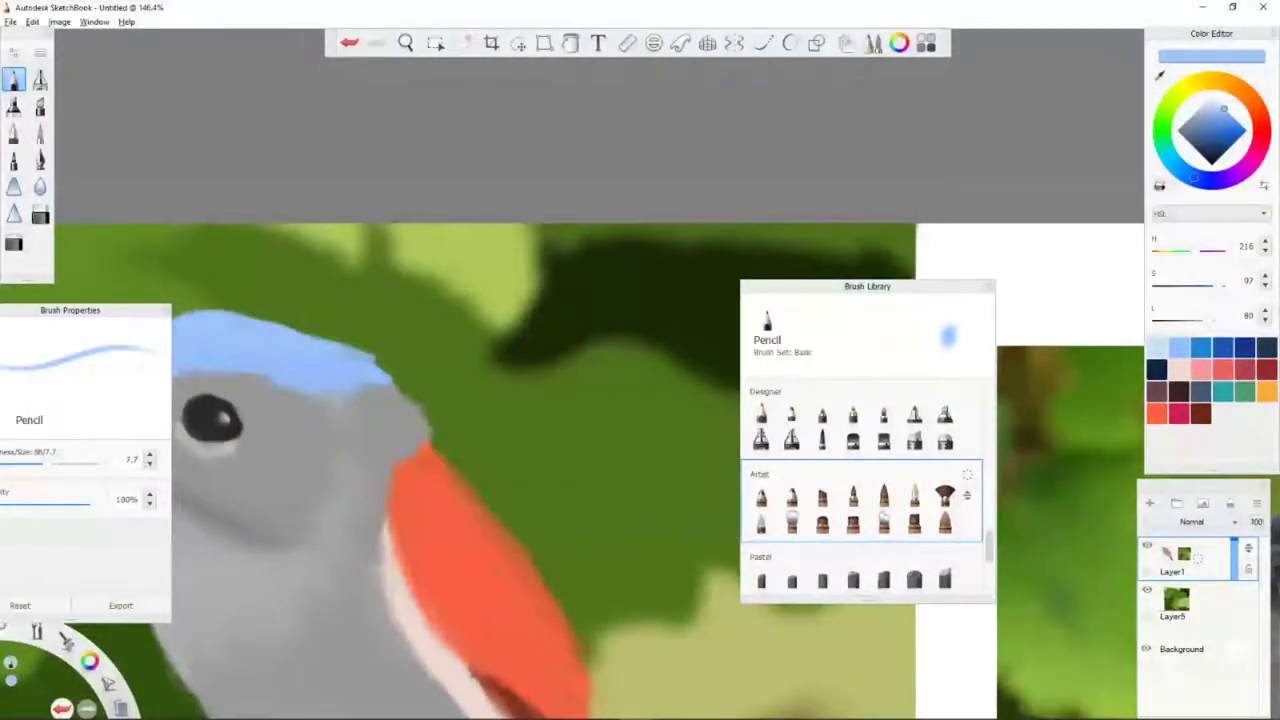
scroll(575, 470, down, 5)
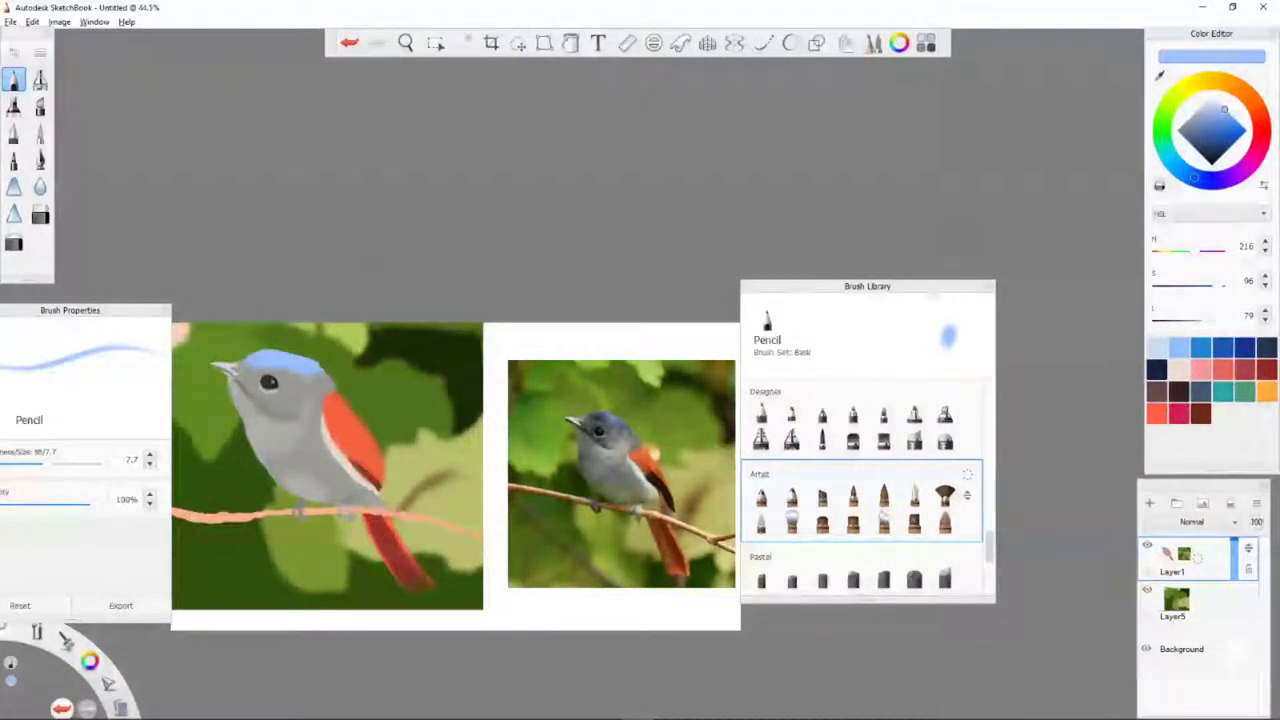
Fill the tail's tip with dark red (H 1, S 55, L 38) and outline its outer edge in orange-red (H 9, S 97, L 62).
scroll(470, 440, up, 5)
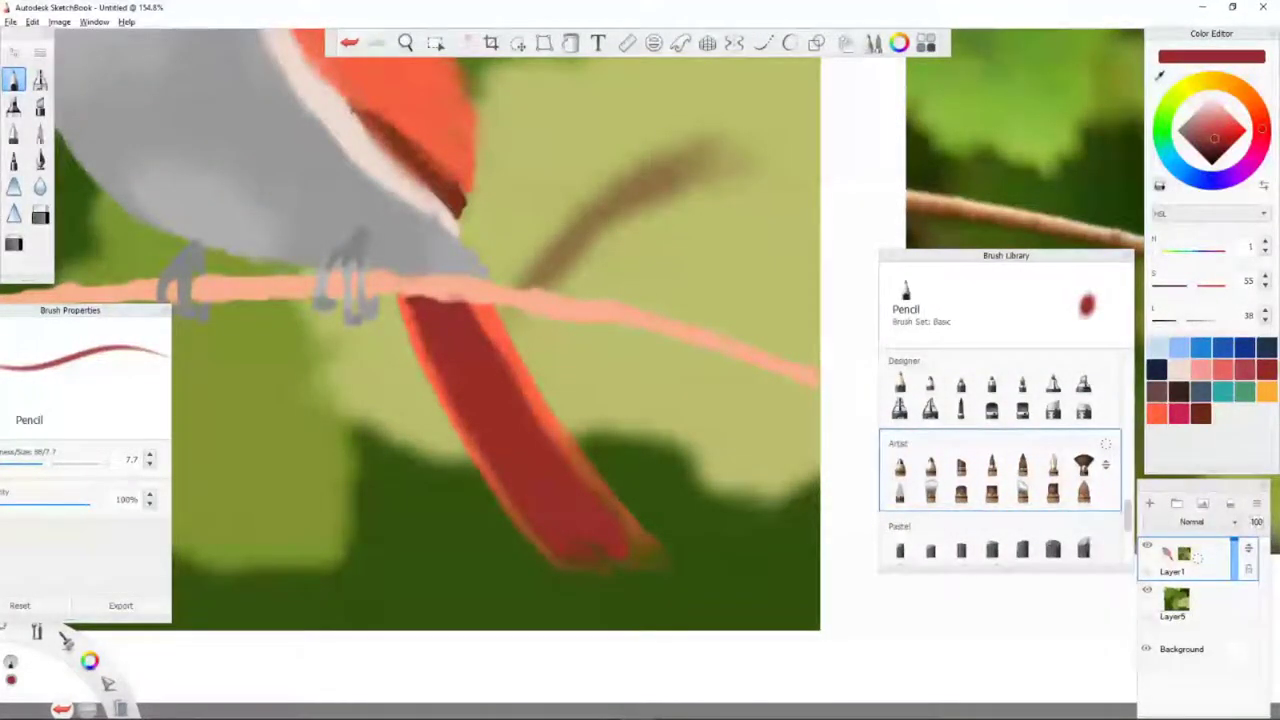
alt+click(560, 445)
drag(564, 448, 662, 558)
key(e)
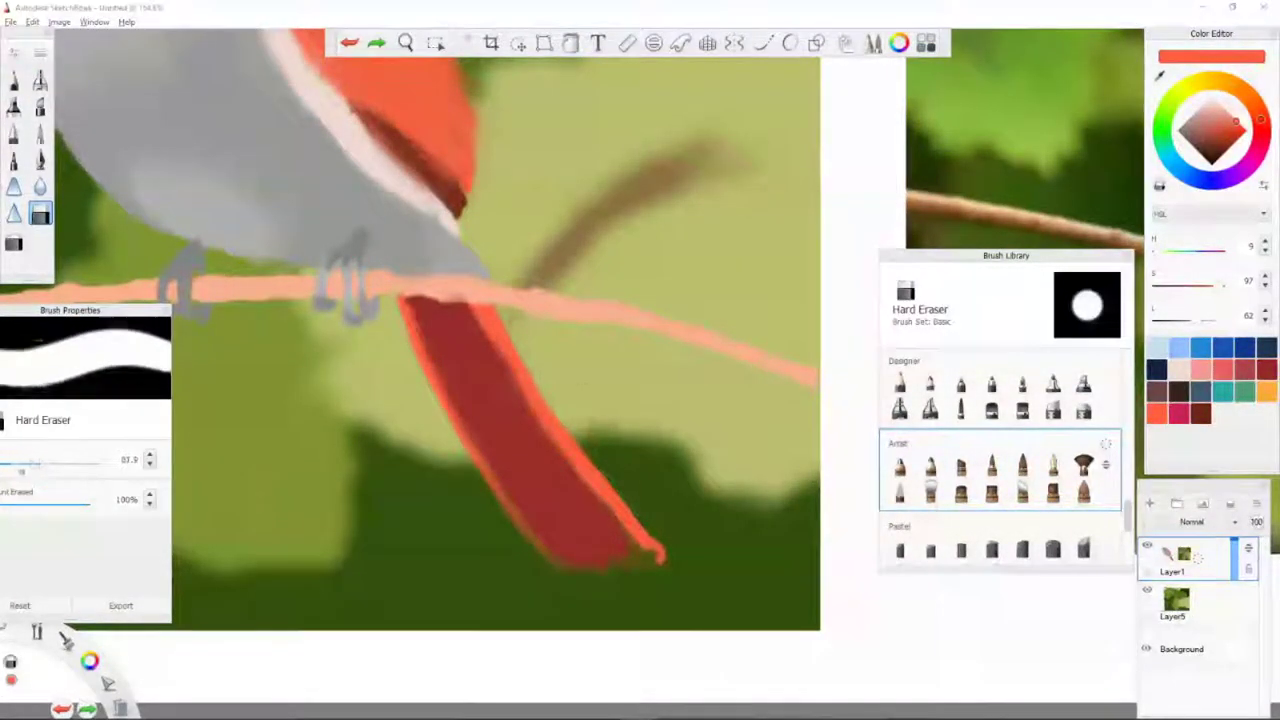
key(e)
Outline the rounded tail tip and inner edge in orange-red with Pencil, adding a small pointed feather beside the tip.
drag(638, 552, 516, 510)
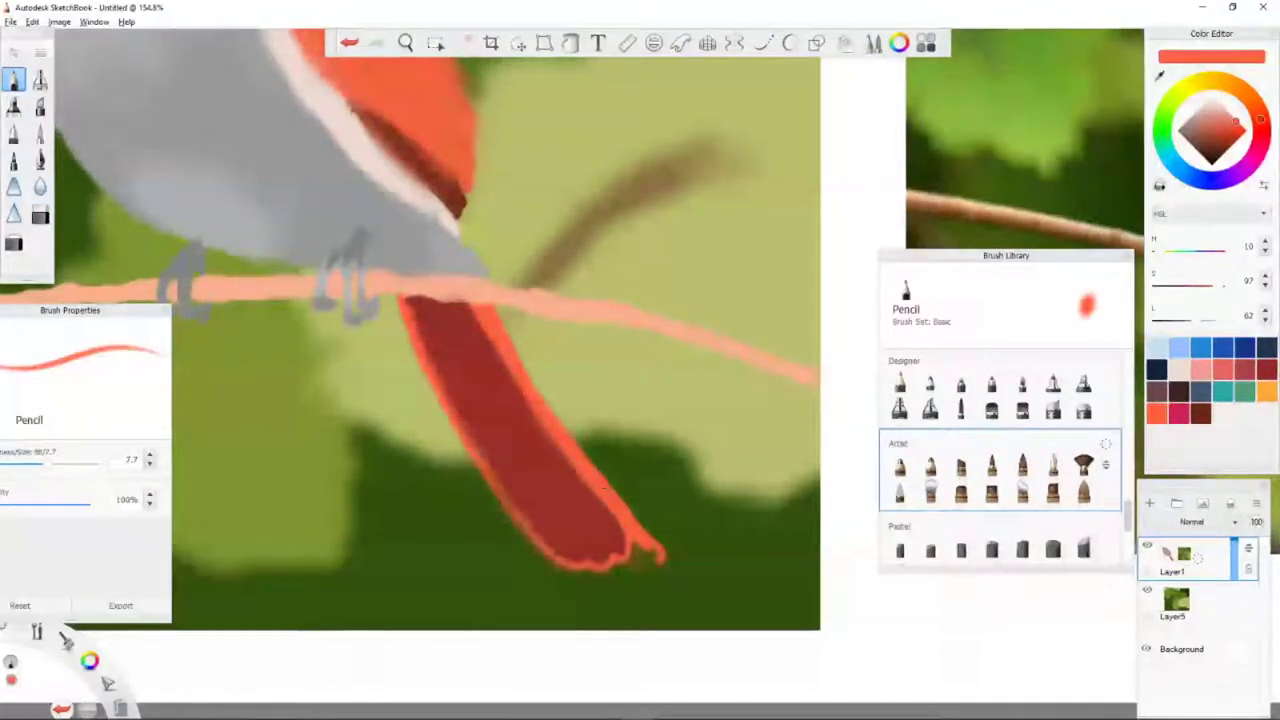
alt+click(600, 492)
alt+click(634, 540)
drag(630, 545, 658, 560)
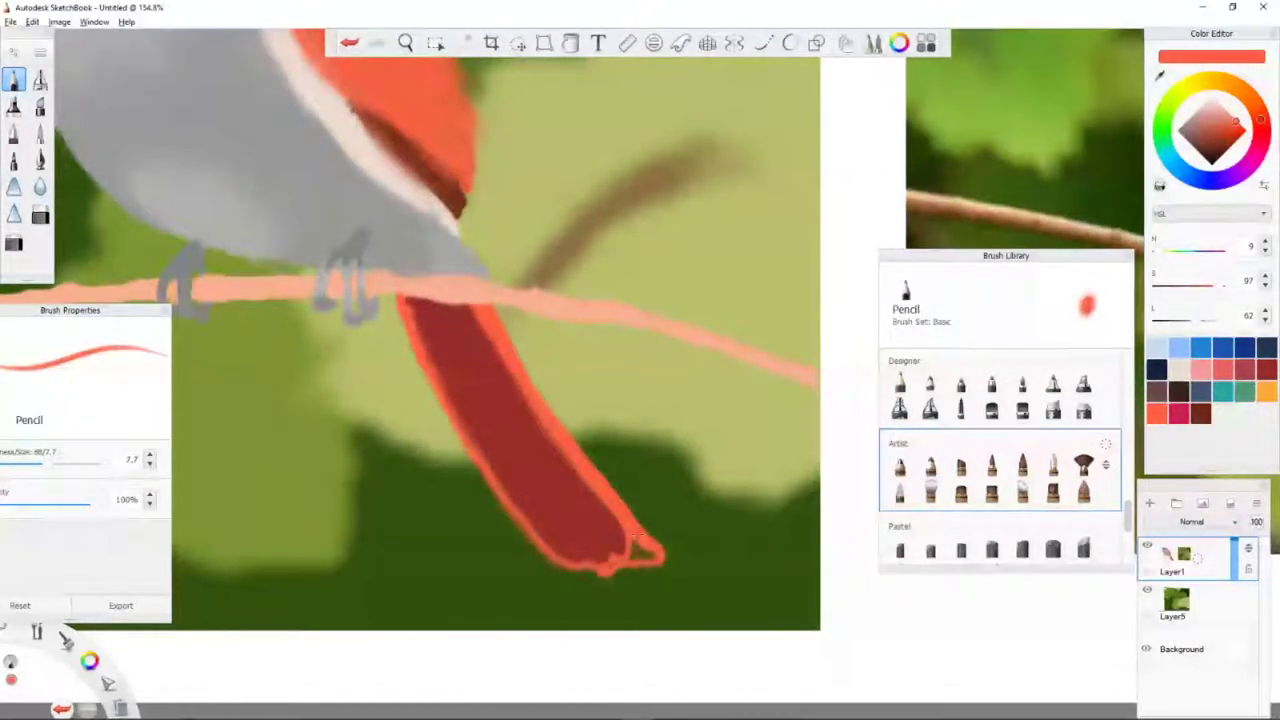
Fill the pointed tail feather with dark red (H 1, S 56, L 37) and airbrush a peach highlight (H 18, S 89, L 77) along the tail's centre.
alt+click(575, 530)
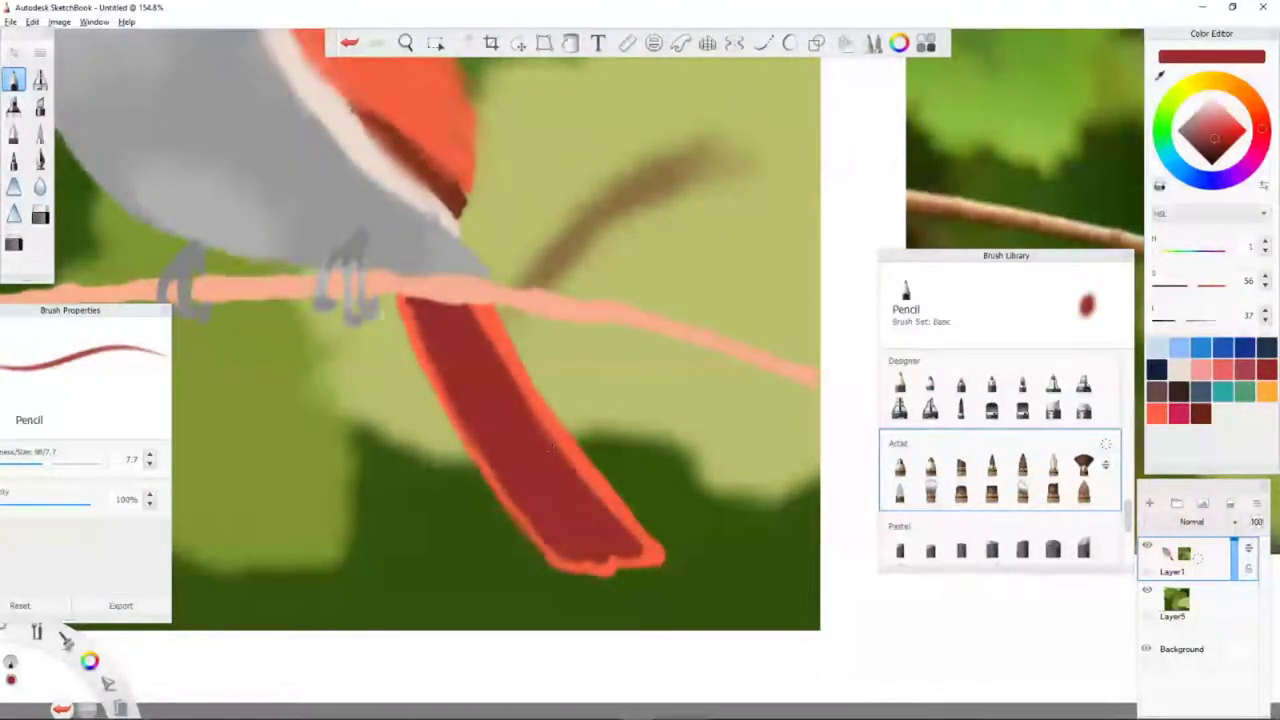
alt+click(410, 290)
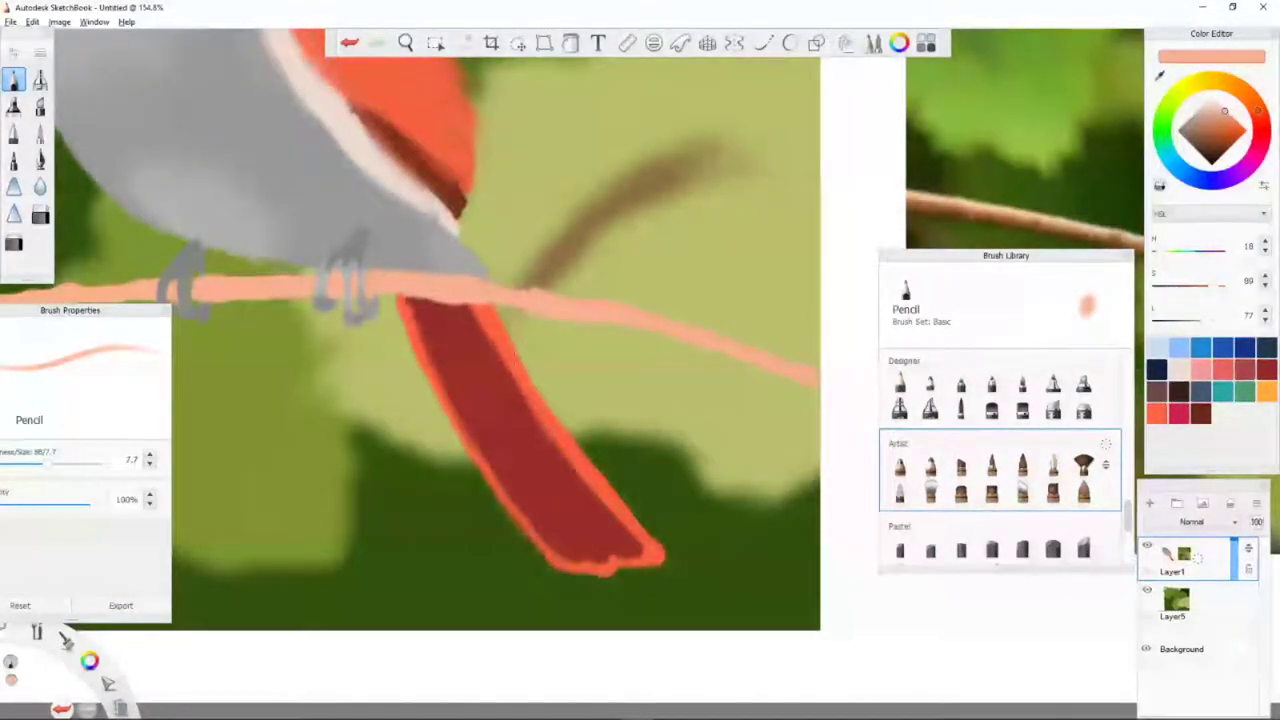
click(40, 80)
mouse_move(456, 346)
mouse_down()
mouse_move(590, 548)
mouse_move(612, 548)
mouse_up()
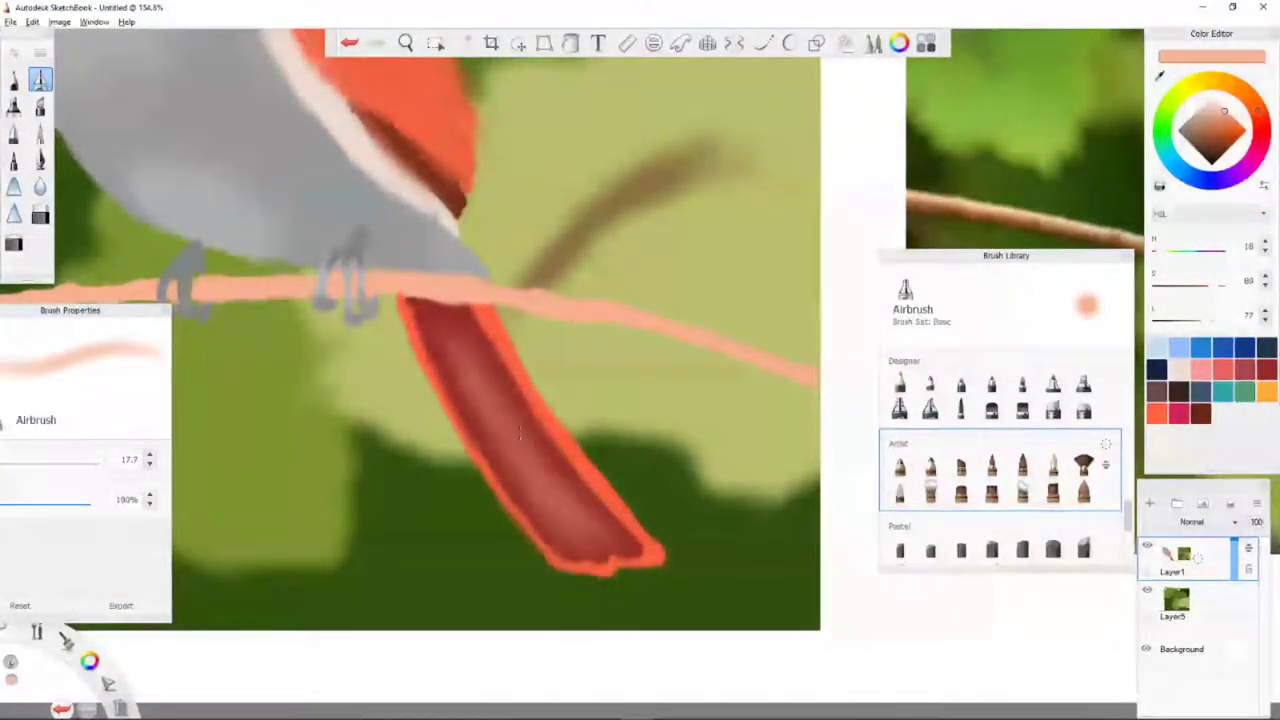
drag(434, 316, 590, 532)
Hide Layer5 and blend the pale inner edge of the wing into the grey body with the Hair smudge brush.
scroll(480, 350, down, 4)
scroll(480, 350, up, 1)
click(1022, 490)
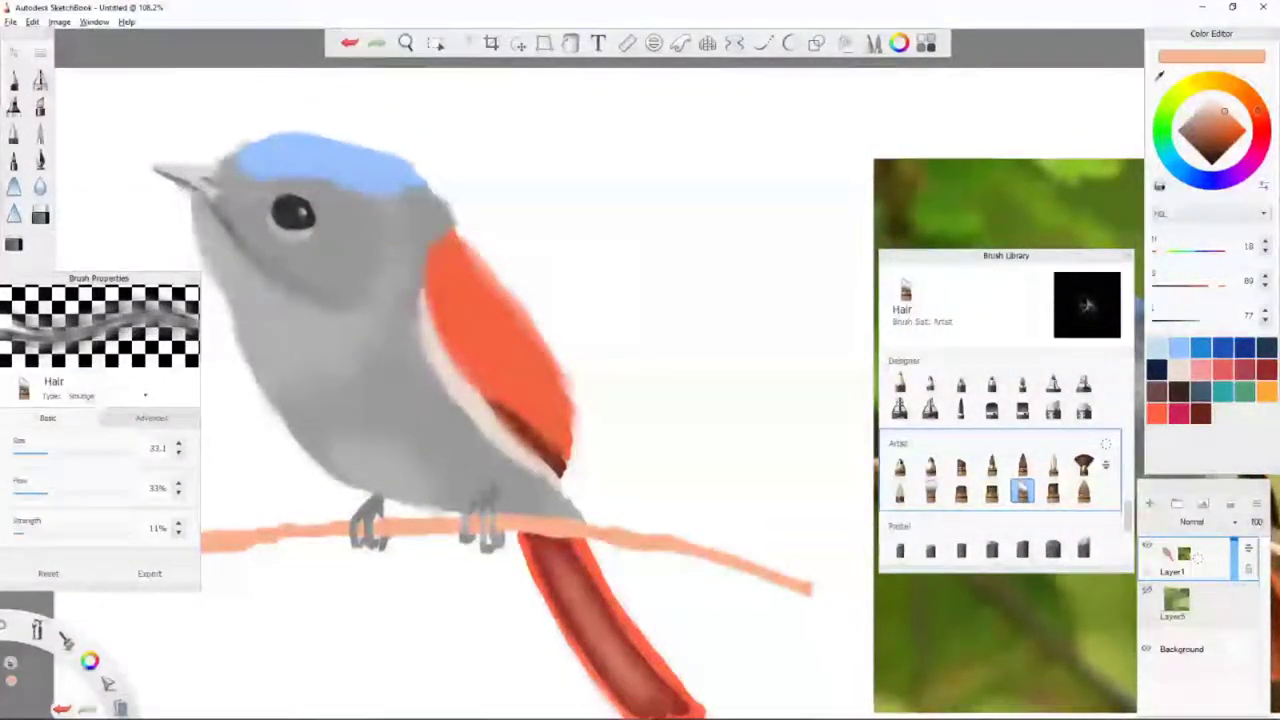
mouse_move(425, 340)
mouse_down()
mouse_move(480, 415)
mouse_move(540, 465)
mouse_up()
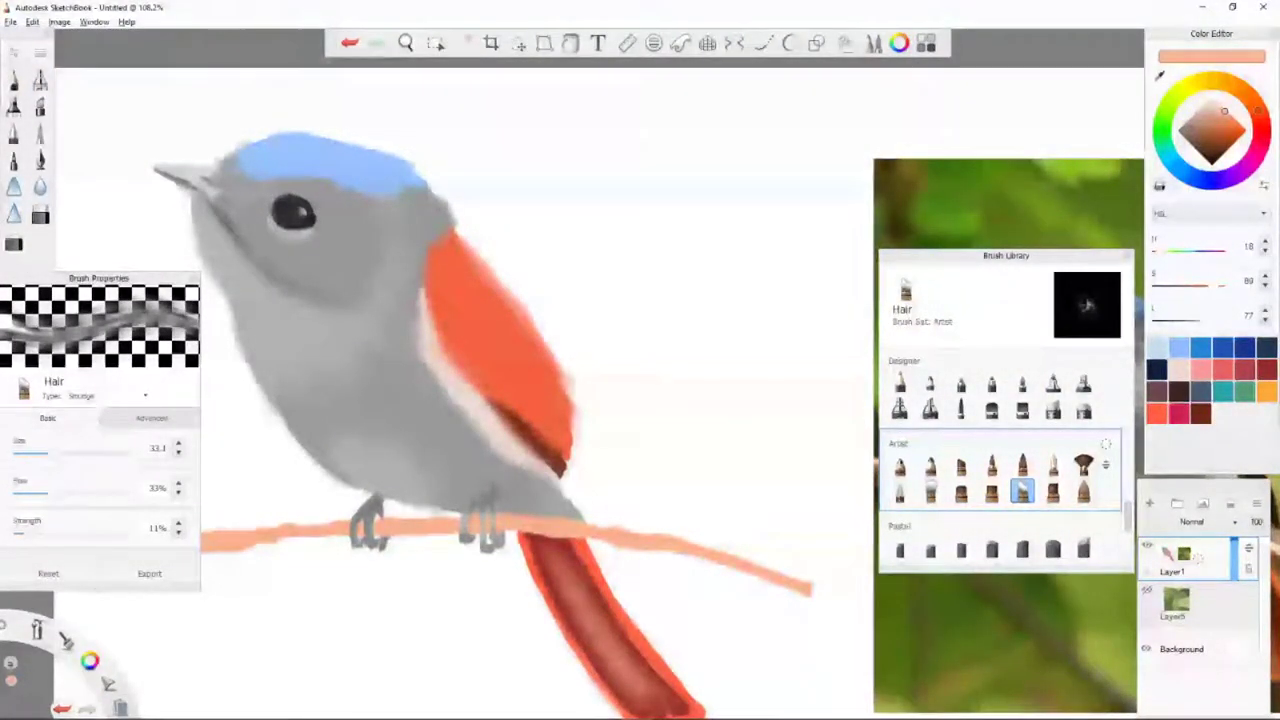
Trim the pale ring around the bird's eye in grey (H 18, S 0, L 60) with Pencil.
alt+click(416, 458)
scroll(416, 458, up, 4)
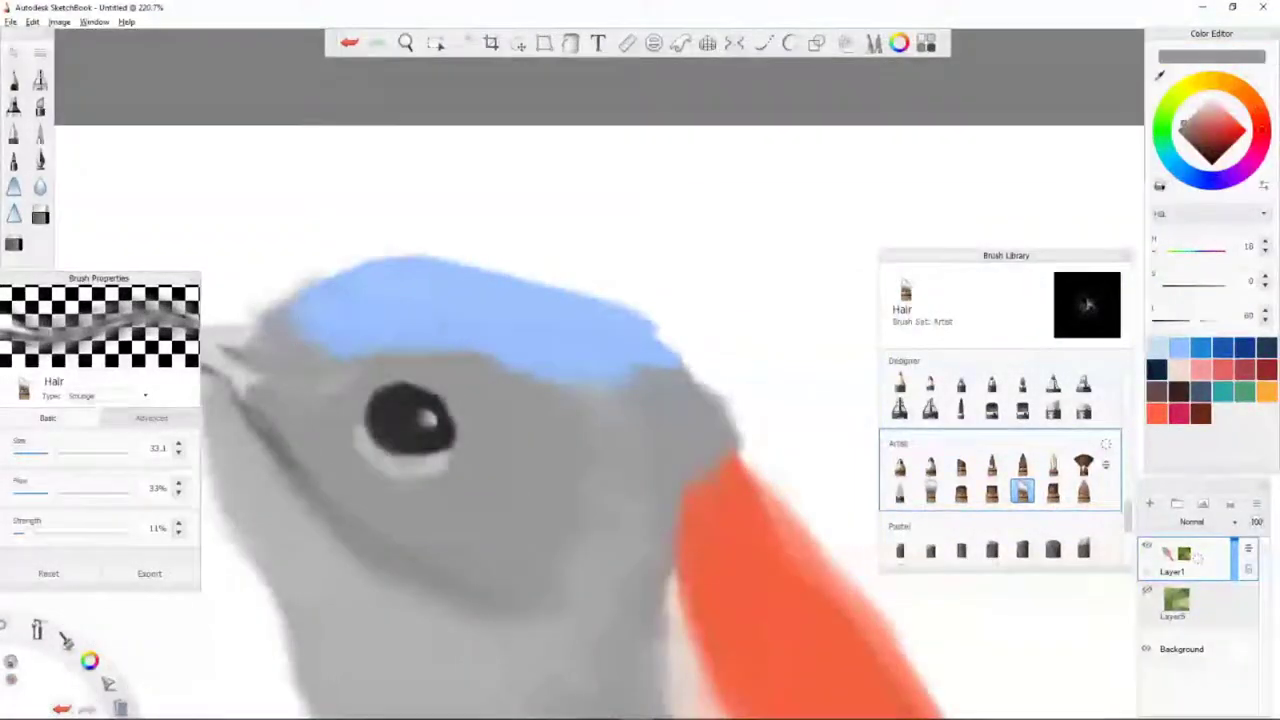
key(p)
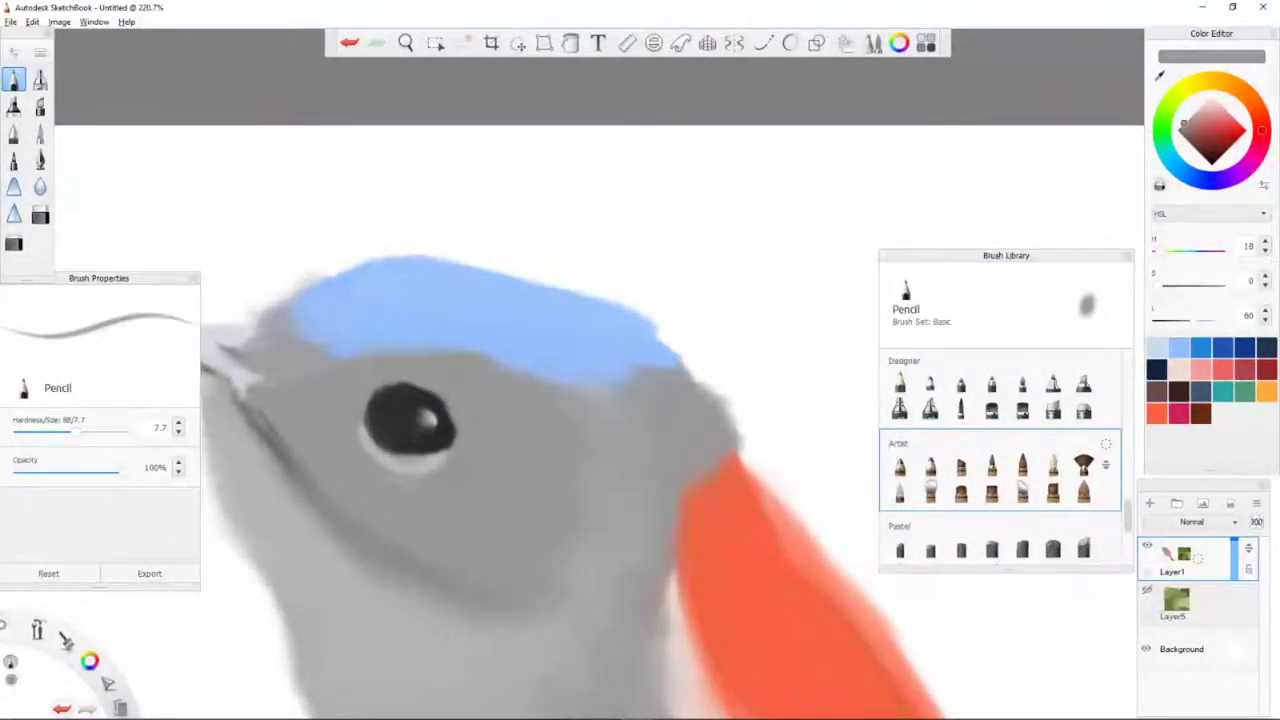
alt+click(368, 468)
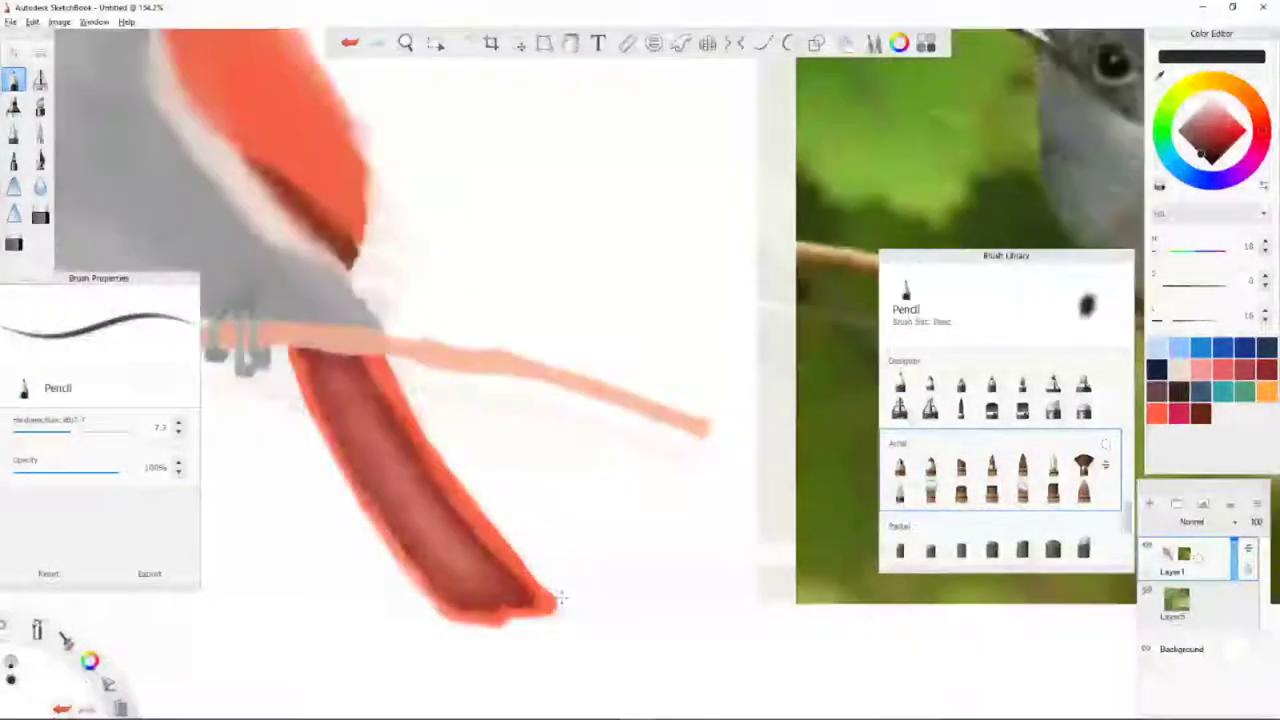
Repaint the bird's feet in darker grey (S 0, L 51) with Pencil, sample the branch's peach colour and show Layer5 again.
key(a)
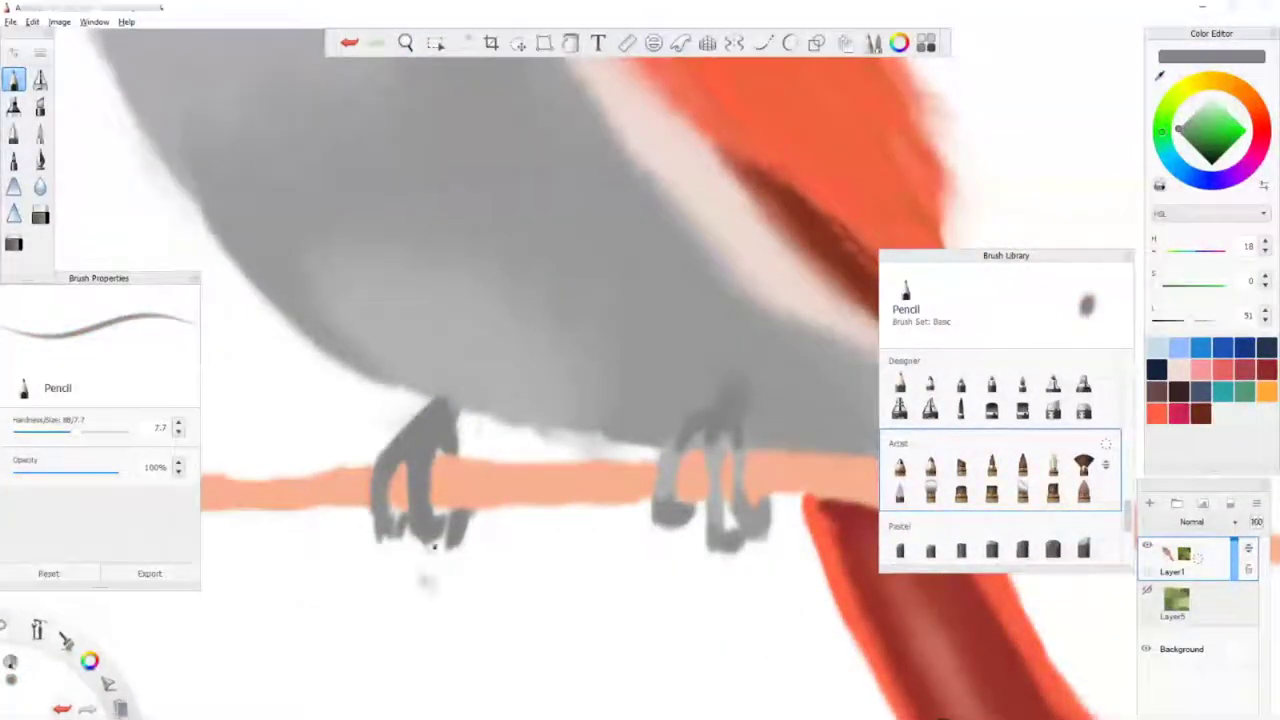
key(e)
alt+click(505, 490)
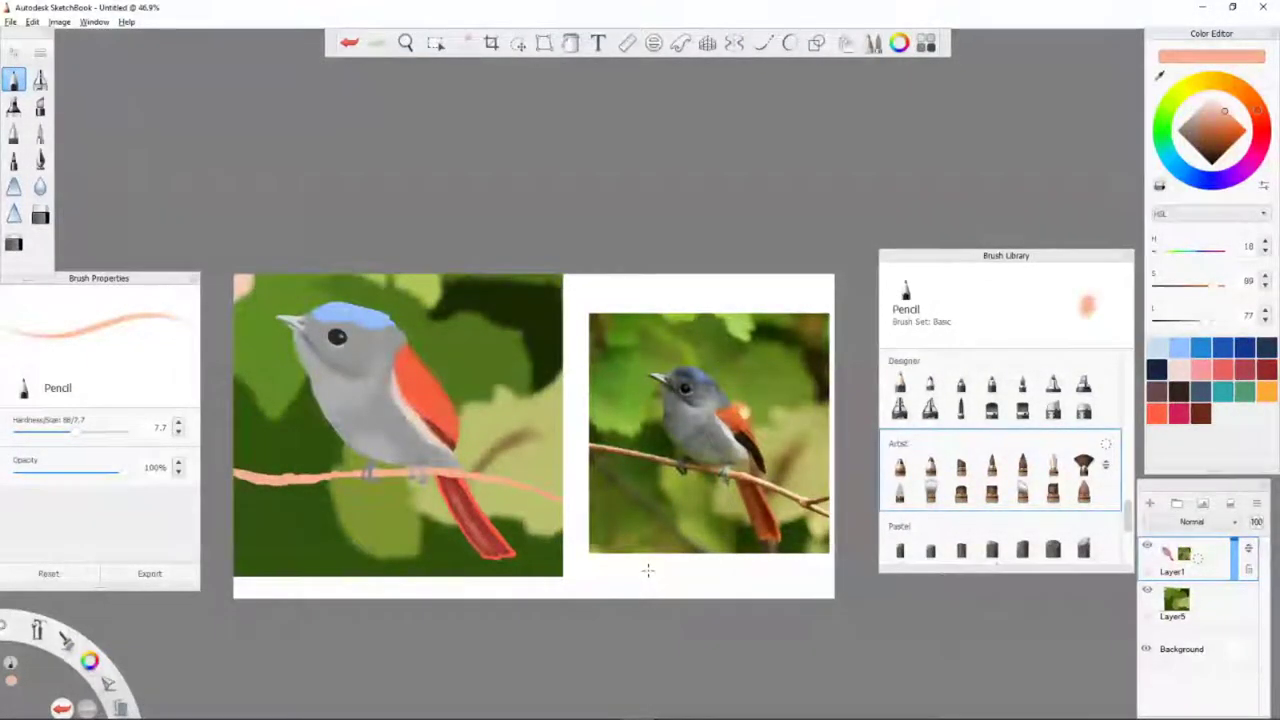
Retouch the bird's nape in grey (S 0, L 59) with Pencil and blend the body with the Hair smudge brush.
scroll(404, 350, up, 5)
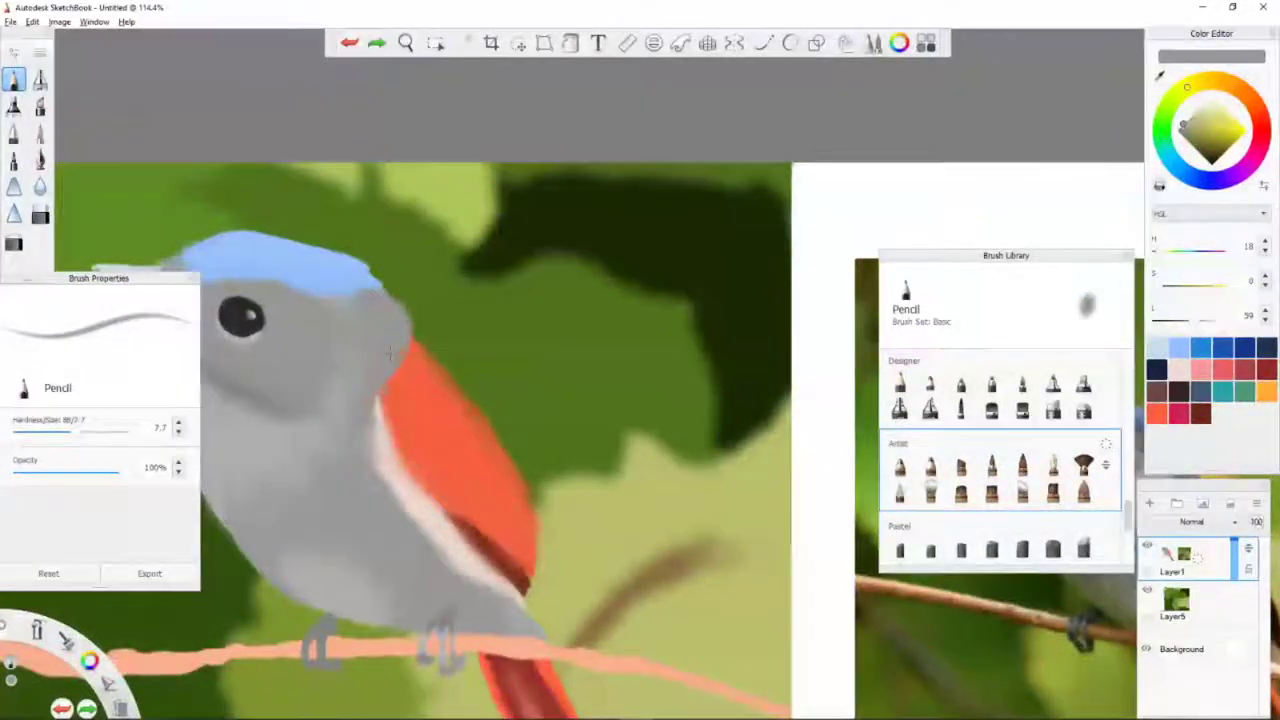
scroll(418, 388, down, 4)
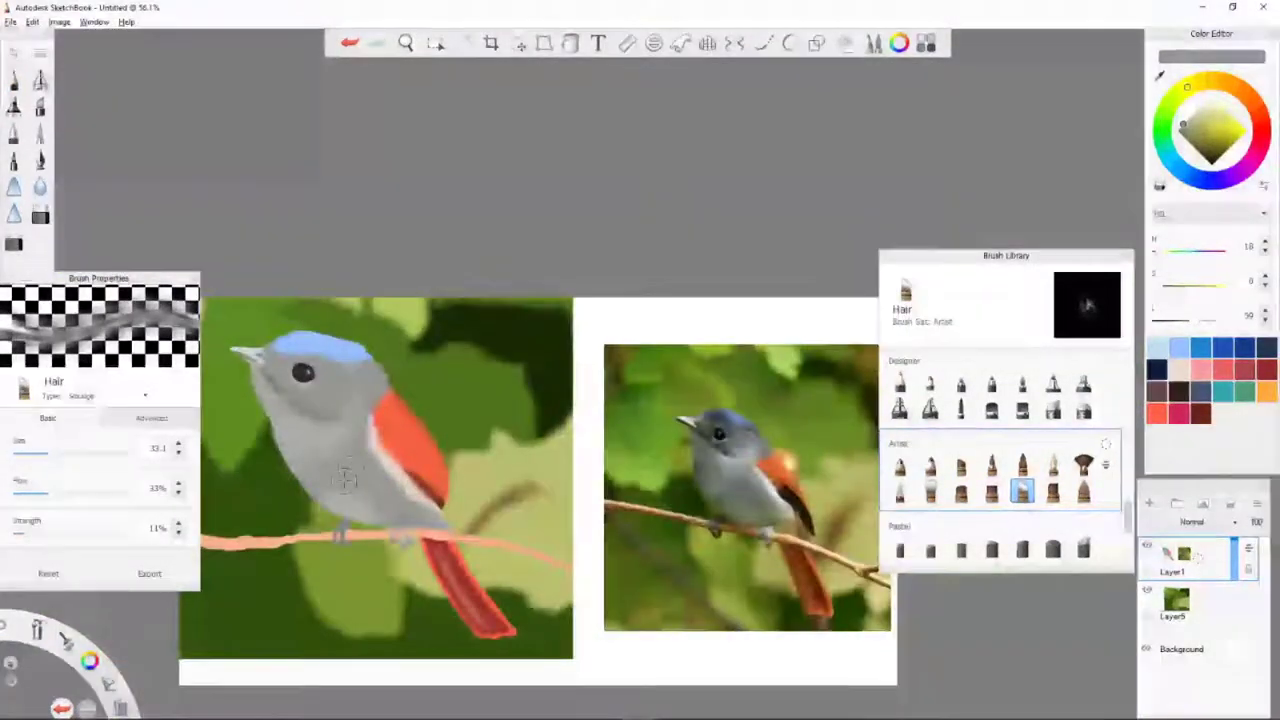
scroll(418, 395, up, 3)
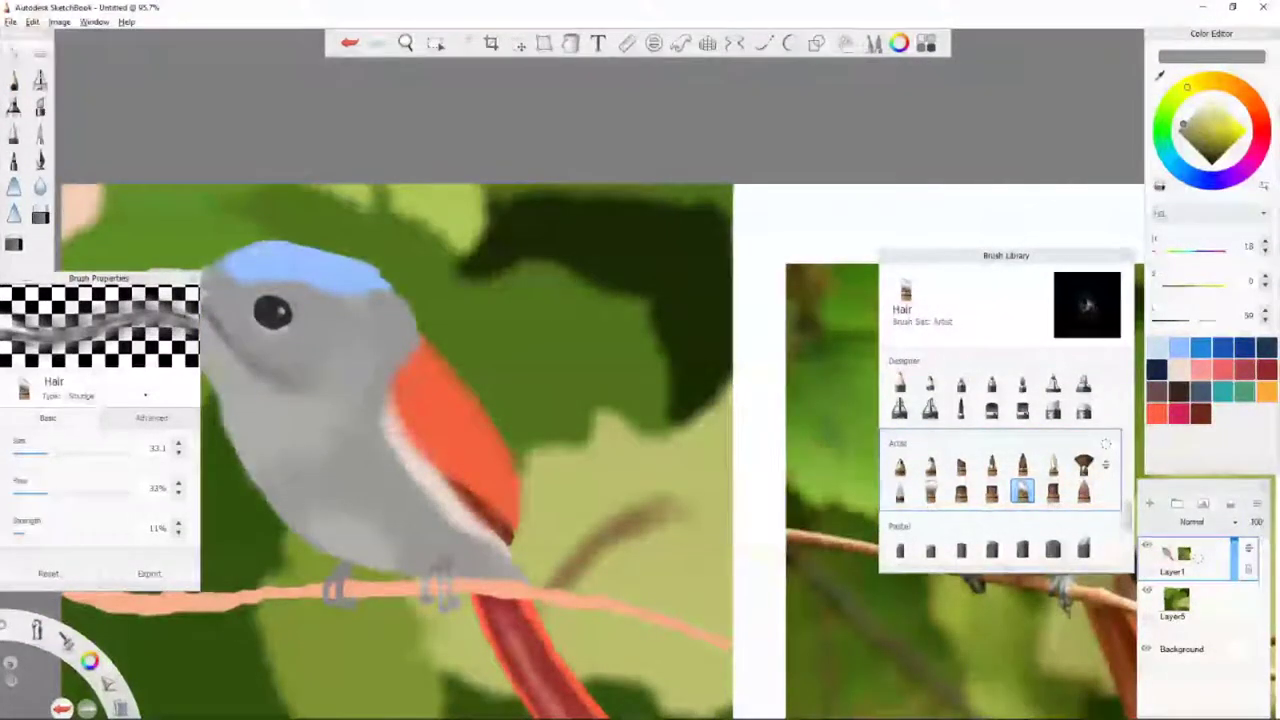
scroll(448, 375, down, 5)
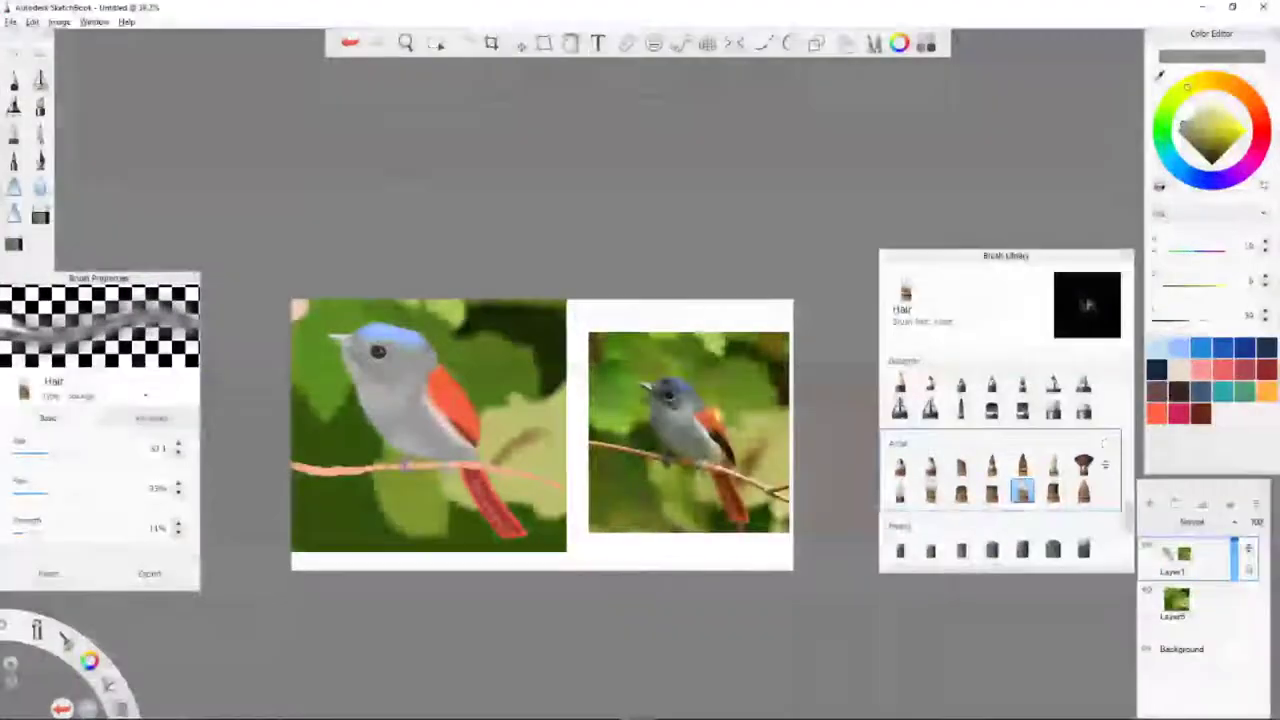